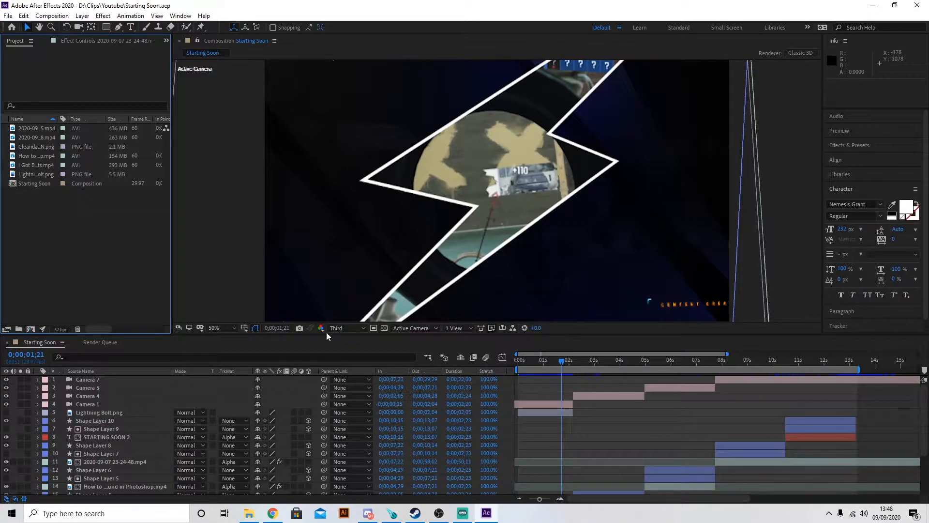
Return the finished Starting Soon timeline to its start, and switch to Streamlabs OBS to view the Starting scene
drag(560, 363, 504, 361)
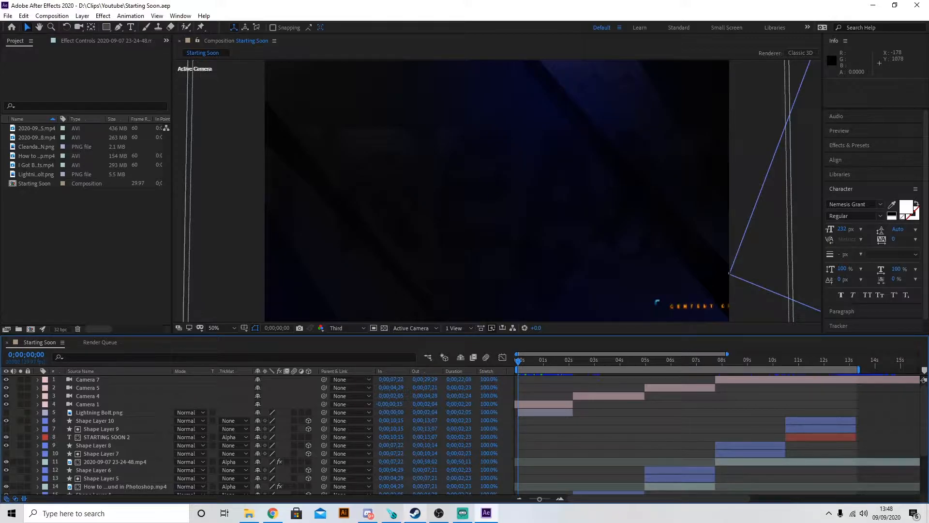
click(463, 513)
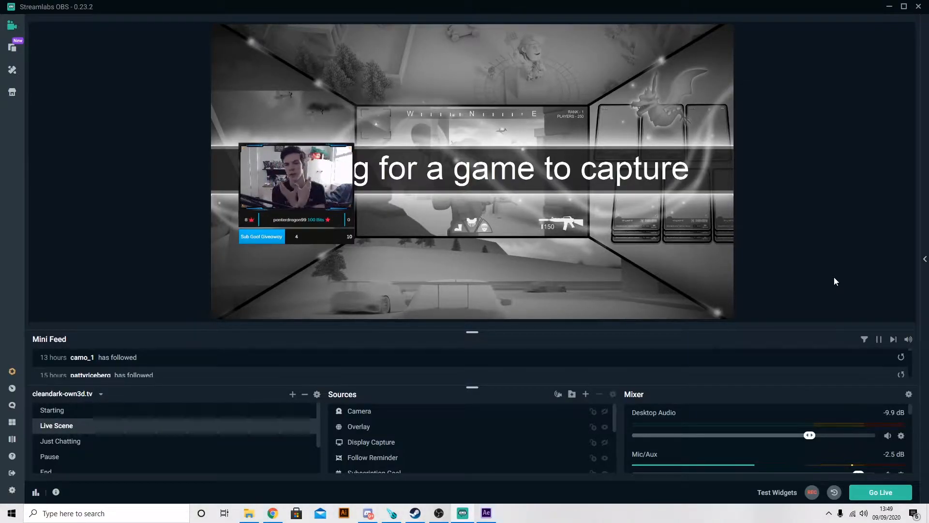
click(67, 411)
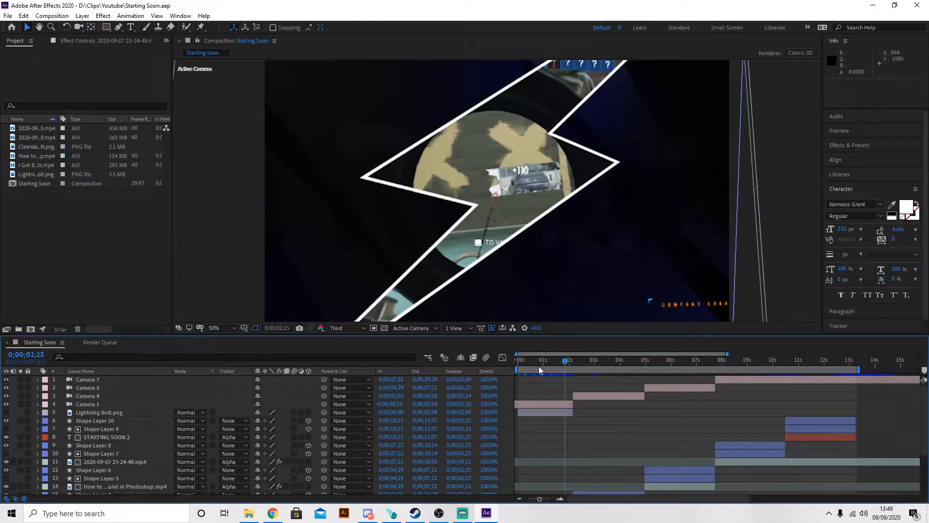
In After Effects, go to the composition's first frame and examine the layer stack of the finished Starting Soon composition
drag(538, 366, 515, 368)
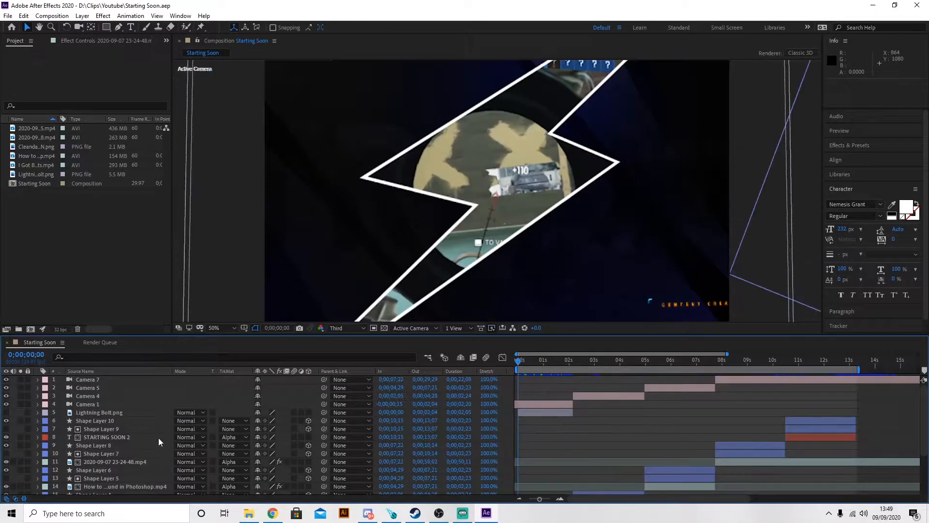
scroll(159, 437, down, 3)
scroll(157, 435, up, 5)
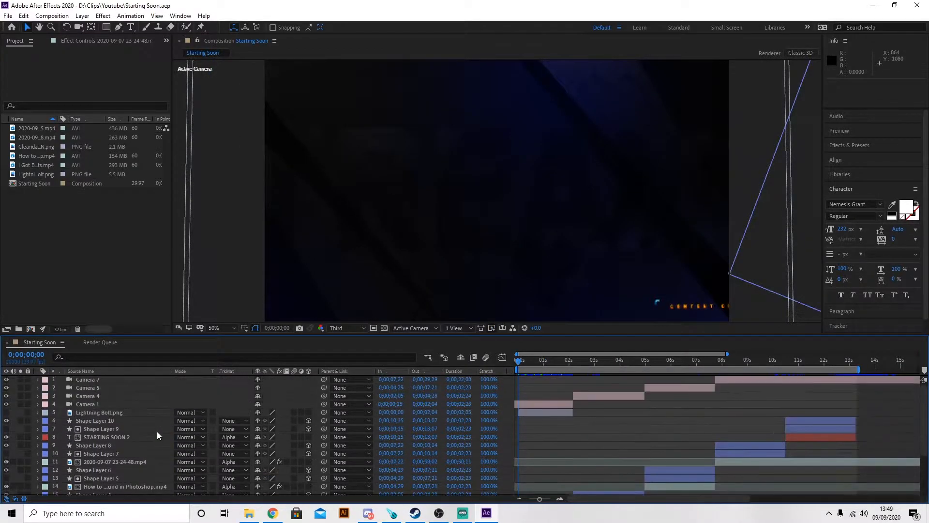
scroll(156, 430, down, 3)
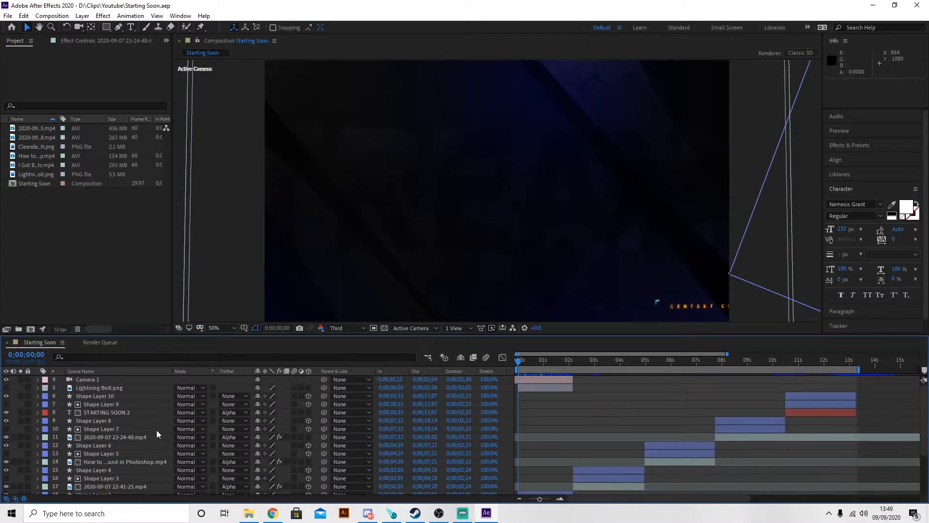
scroll(156, 429, up, 3)
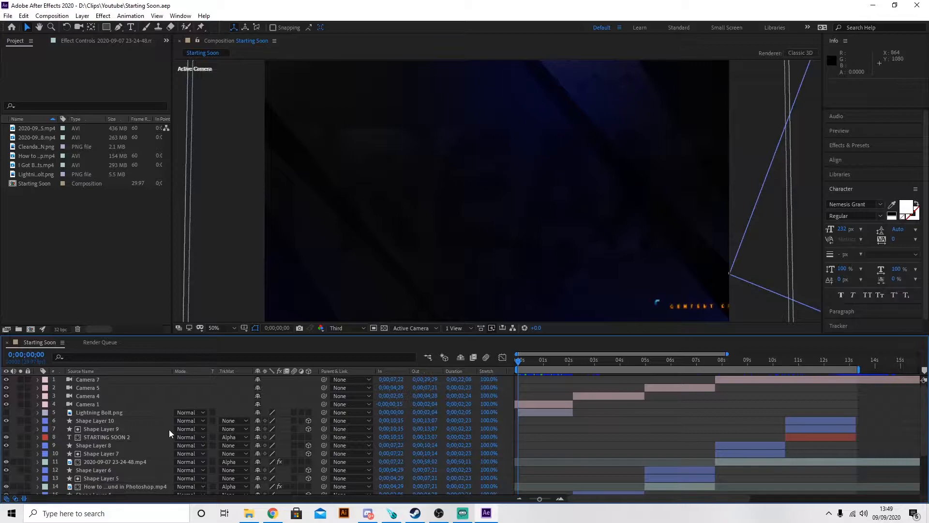
scroll(167, 433, down, 3)
scroll(165, 436, up, 3)
Create a new, empty After Effects project
click(12, 18)
click(157, 17)
click(10, 17)
mouse_move(20, 27)
click(188, 27)
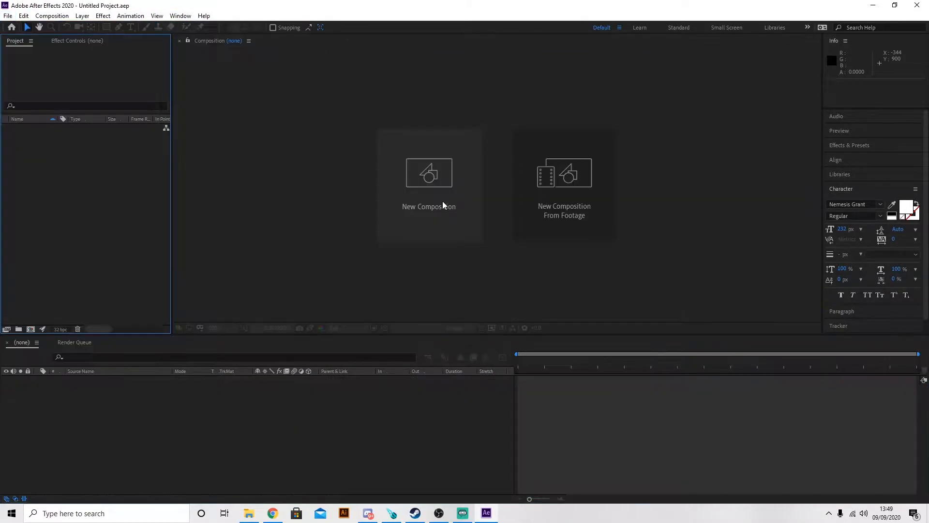
Create a composition named Starting Soon with the HDTV 1080 29.97 preset and a 30-second duration
click(442, 206)
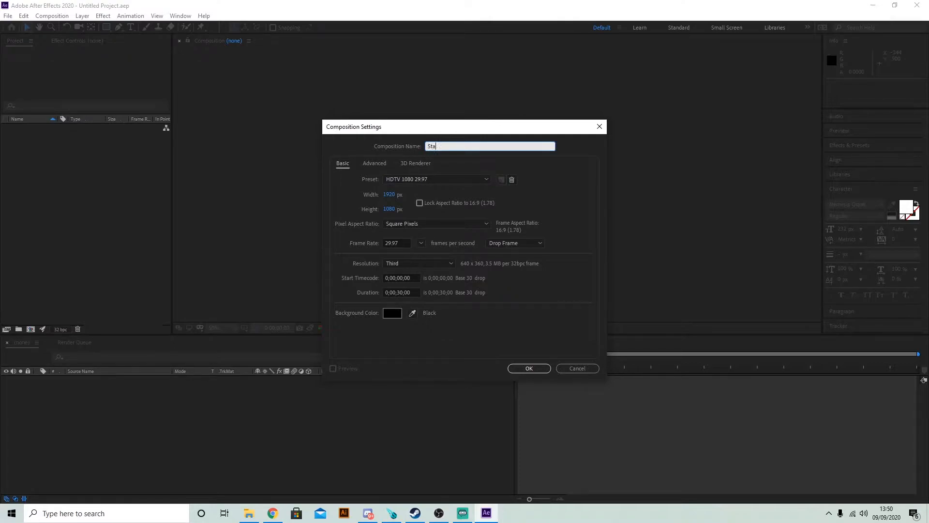
text(ng Soo)
key(Return)
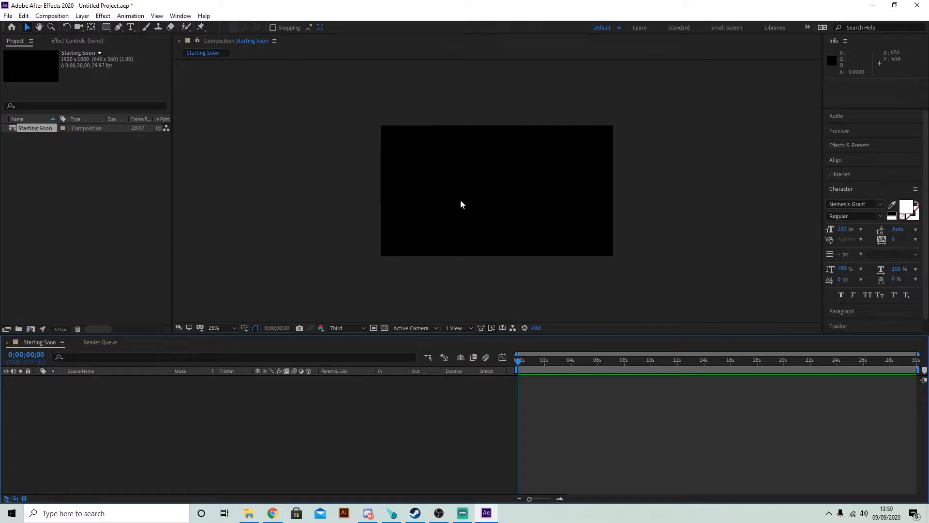
click(393, 327)
click(385, 328)
click(384, 328)
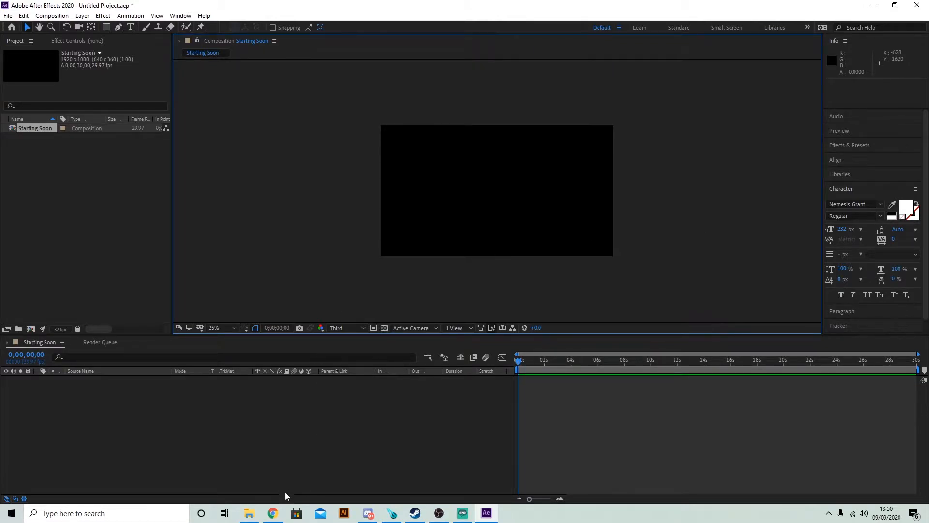
Add the Cleandark-desktop-wallpaper-EN PNG from the CleanDark series' Desktop-Wallpaper folder to the composition as the background layer
click(249, 517)
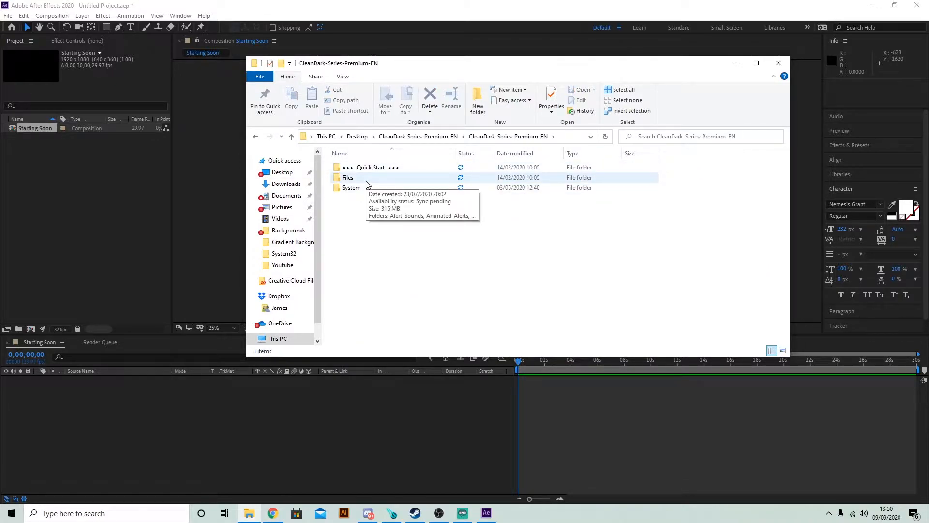
double_click(367, 183)
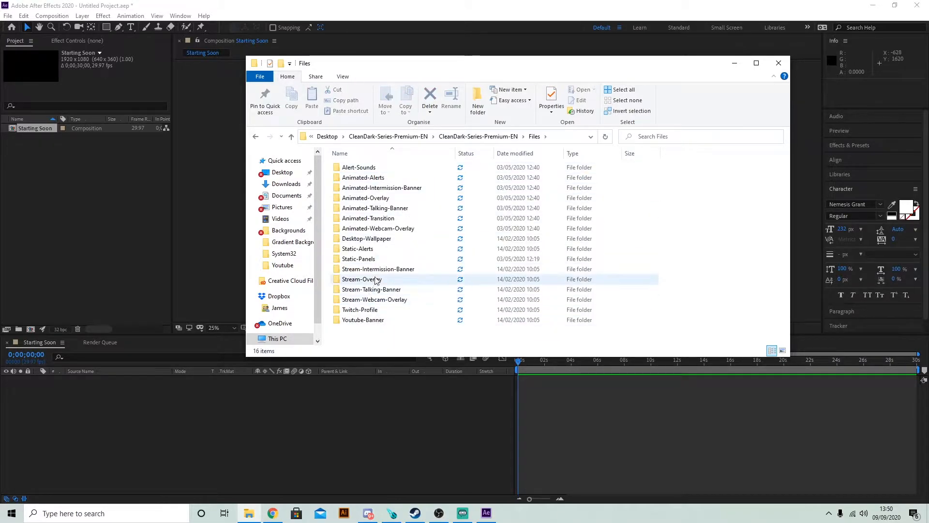
click(378, 248)
double_click(393, 238)
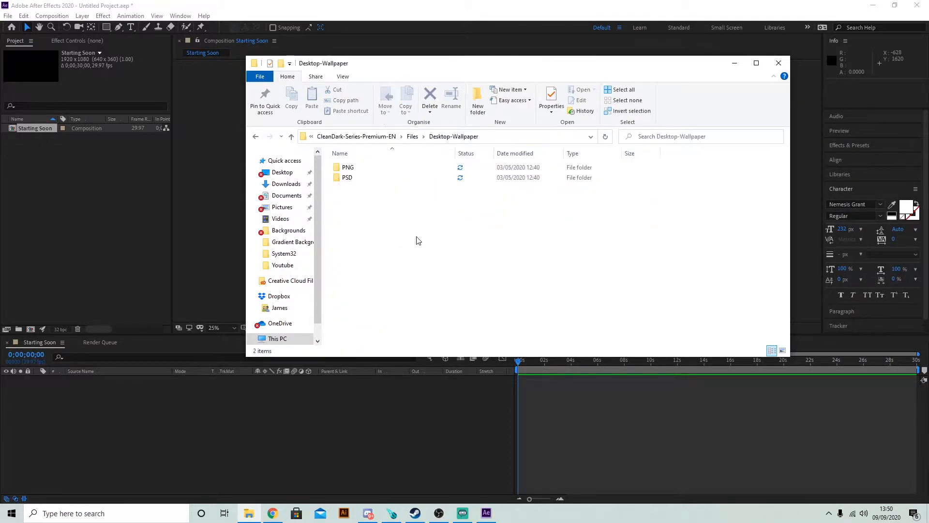
double_click(349, 167)
click(357, 185)
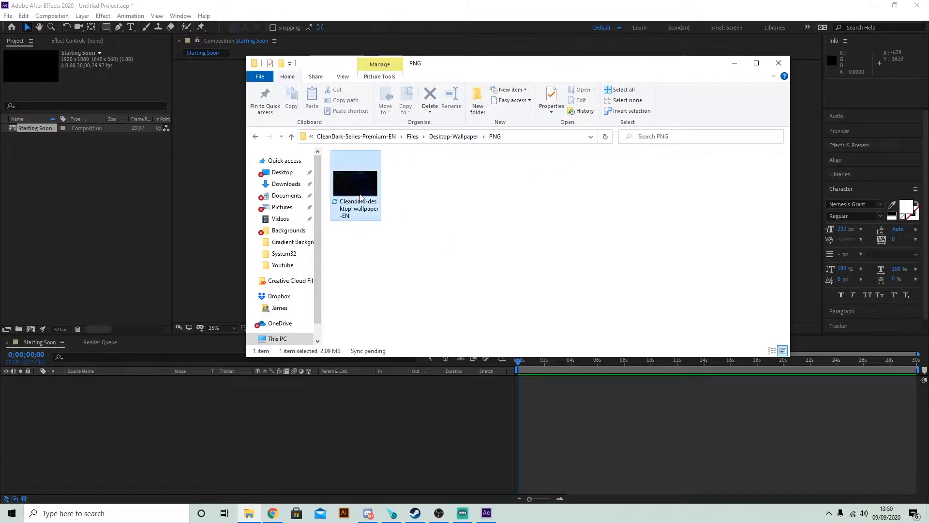
drag(359, 183, 125, 406)
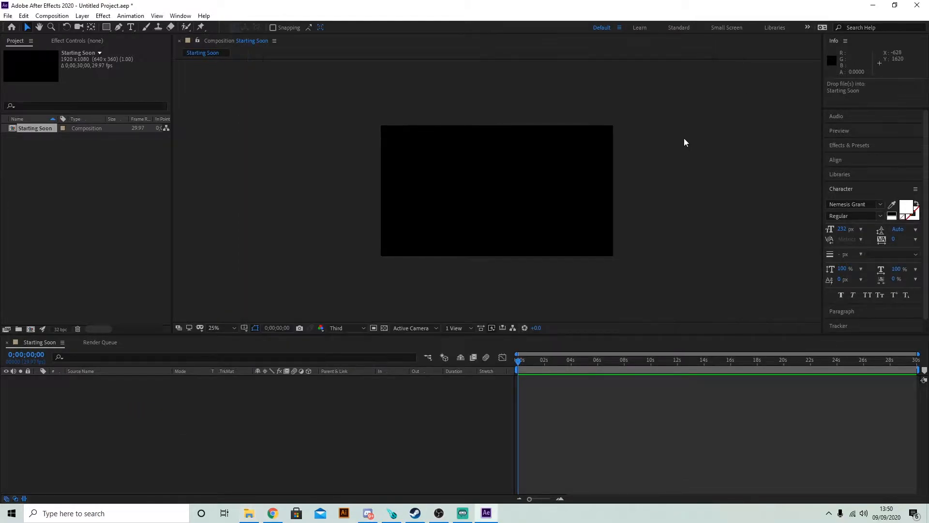
click(641, 264)
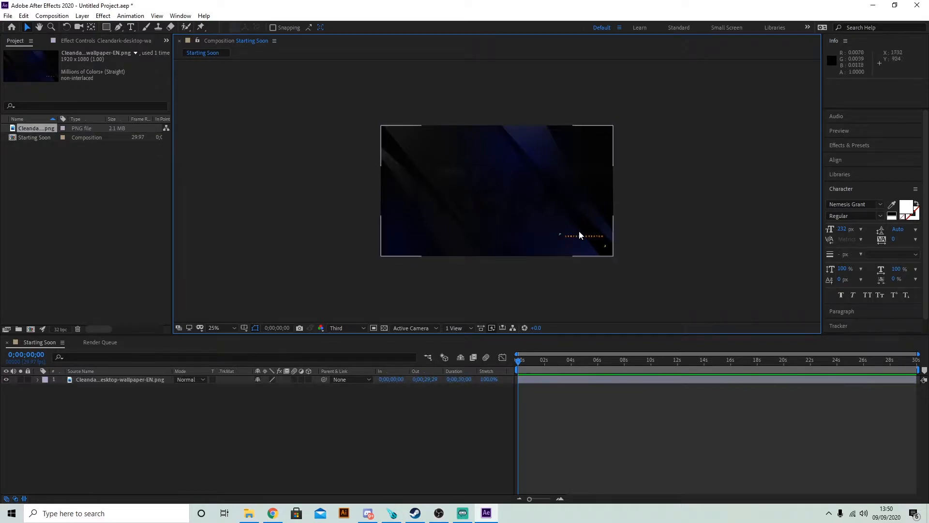
Scale the wallpaper layer up to 137% so it extends beyond the frame
scroll(504, 212, up, 3)
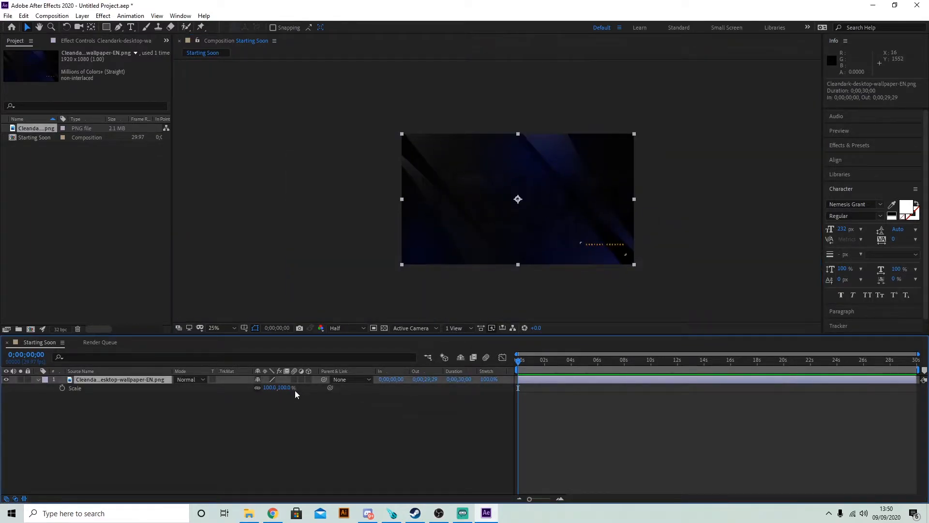
drag(289, 388, 309, 390)
click(745, 176)
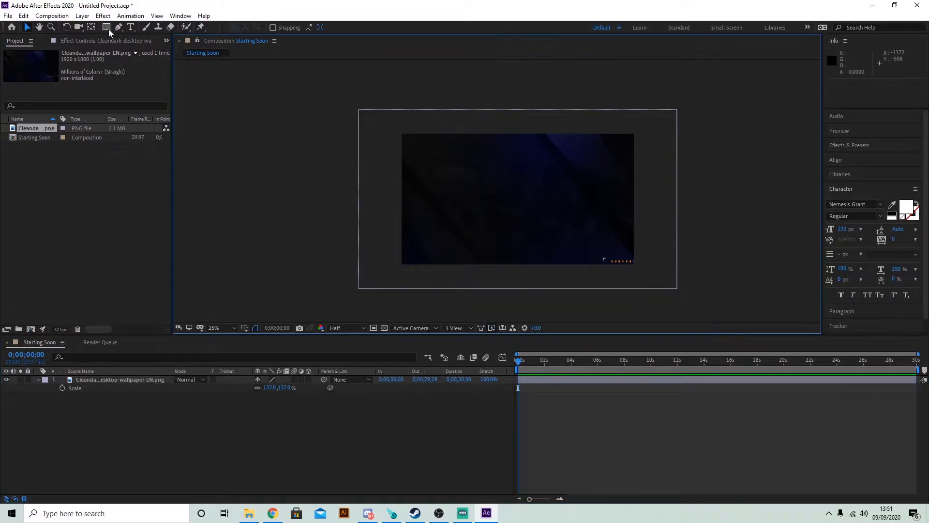
right_click(761, 261)
click(706, 215)
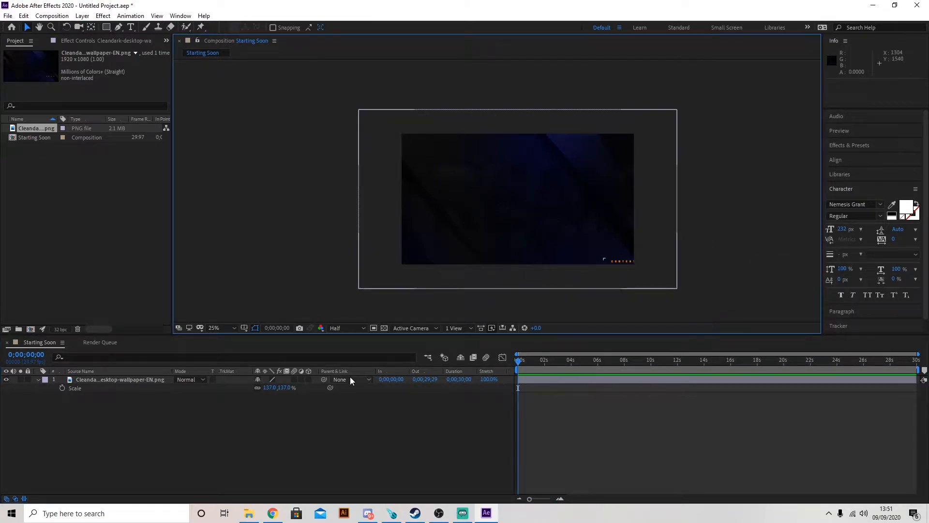
Add the New logo 3 PNG from the Youtube folder to the composition above the wallpaper
click(248, 513)
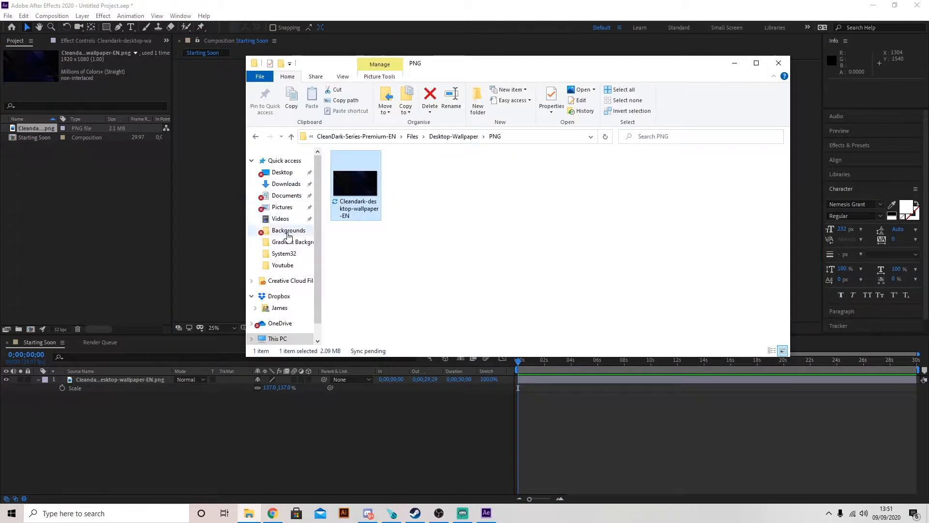
click(286, 268)
click(487, 253)
key(n)
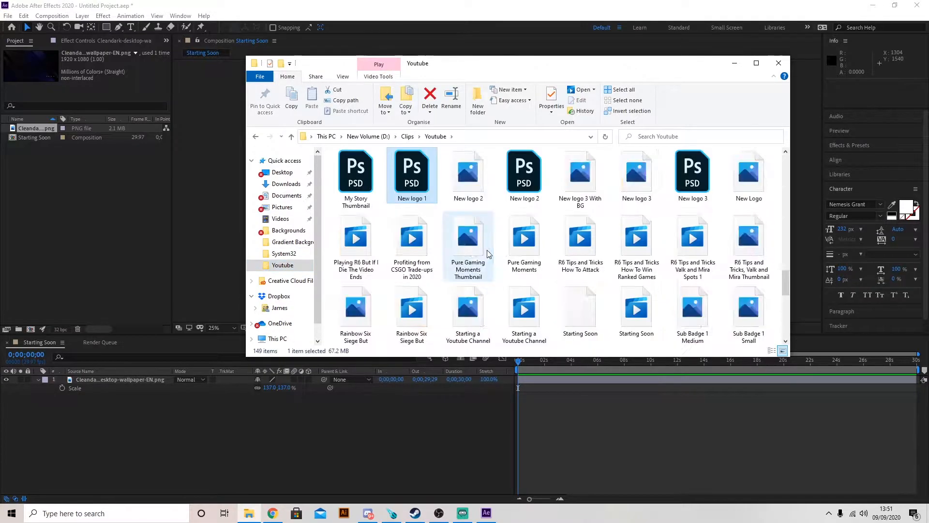
drag(638, 177, 97, 409)
click(733, 65)
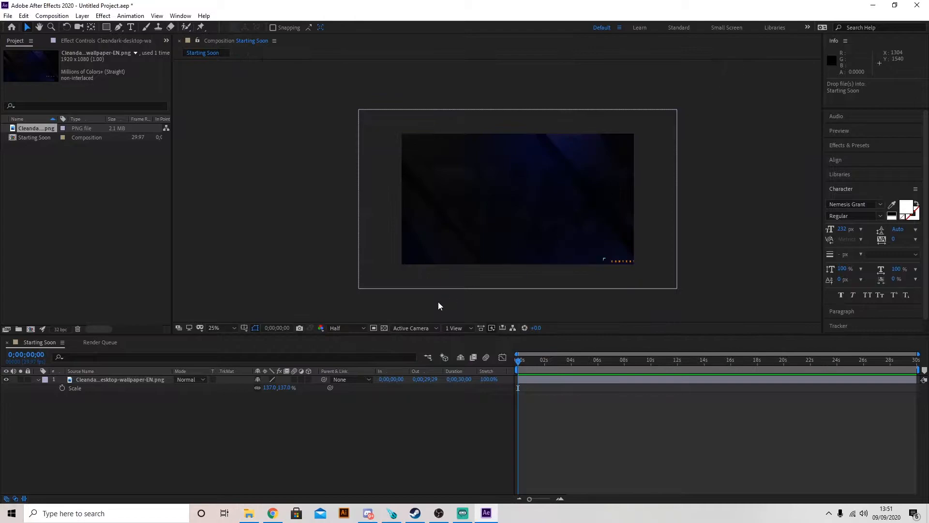
Trace the small lightning bolt in the middle of the logo as a closed shape with the Pen tool
scroll(446, 212, up, 3)
drag(721, 175, 467, 223)
scroll(467, 223, up, 1)
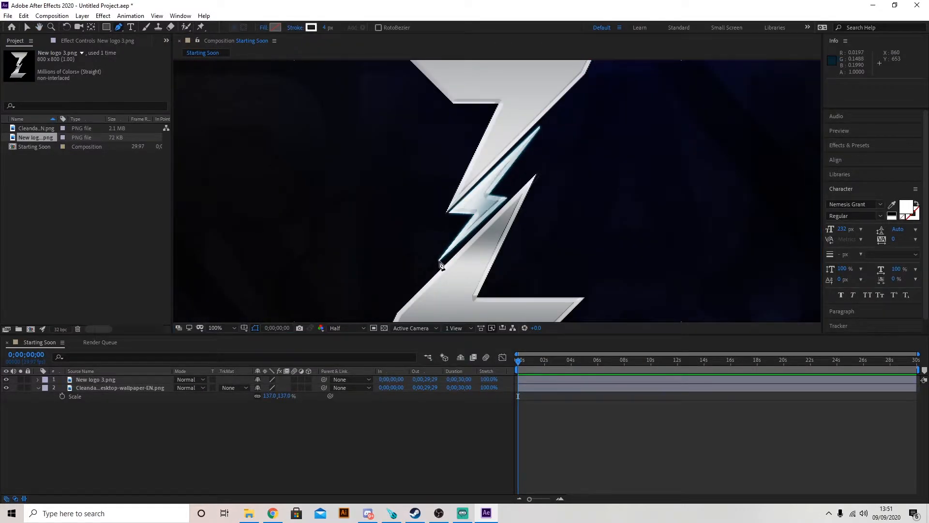
click(439, 261)
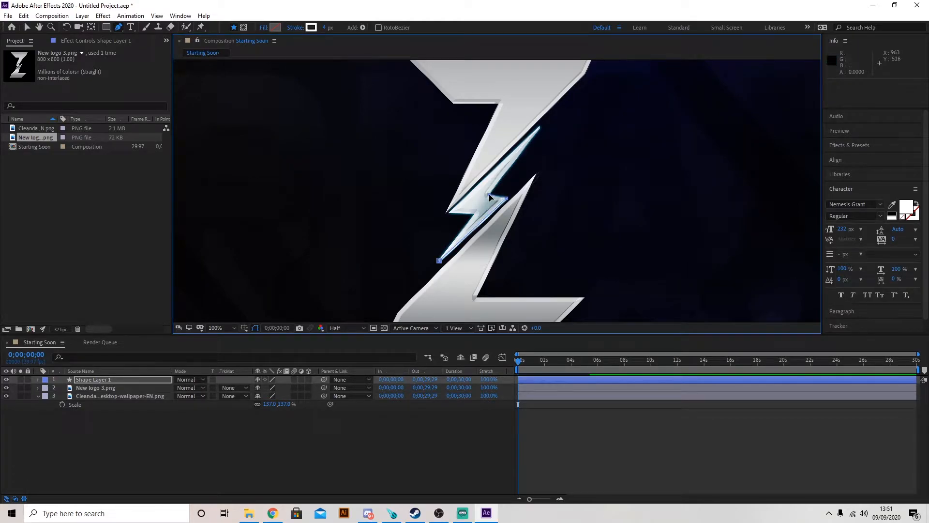
click(540, 129)
click(450, 214)
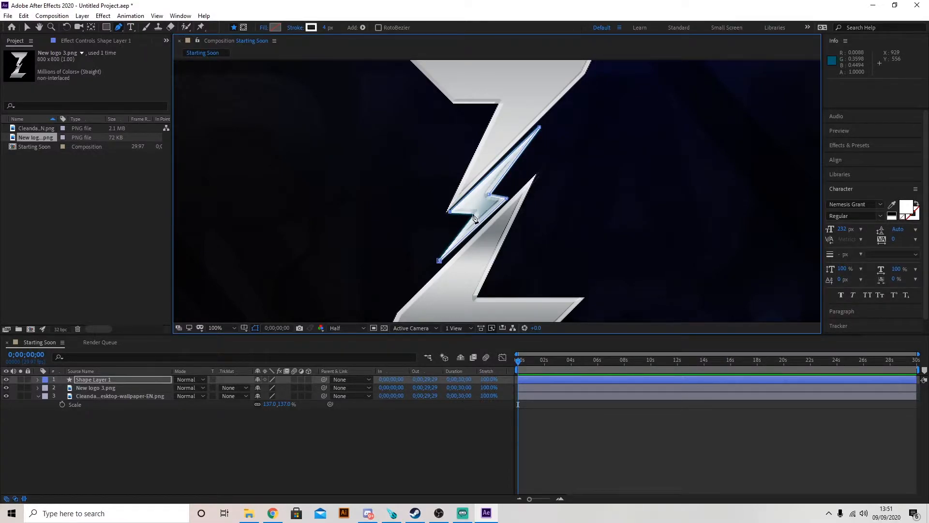
click(473, 215)
Delete the New logo 3.png layer from the composition, leaving the traced bolt shape
click(30, 27)
click(112, 387)
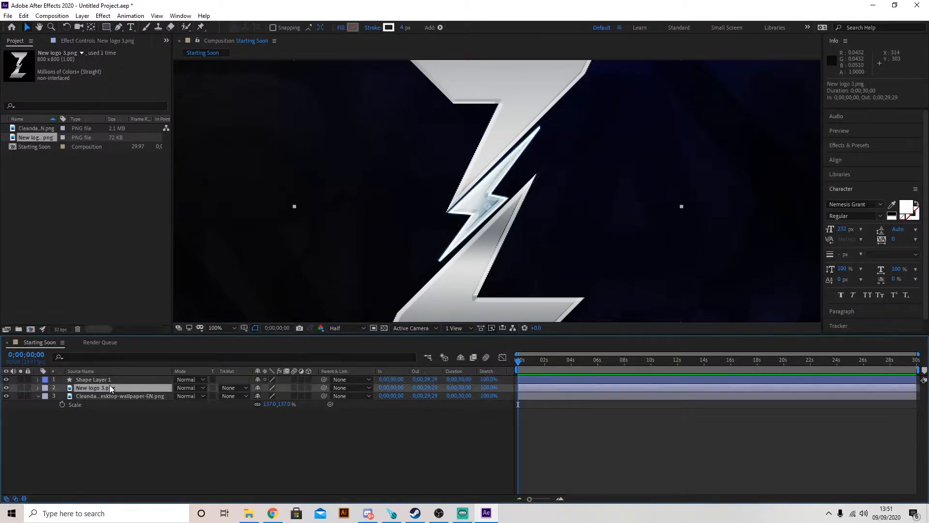
key(Delete)
Scale the lightning bolt shape layer up to 543%
scroll(514, 227, down, 4)
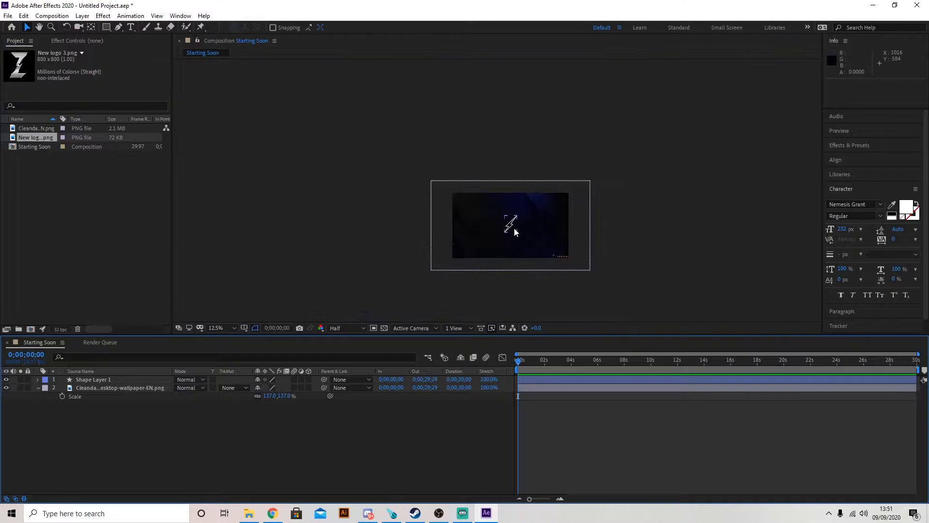
scroll(574, 234, up, 3)
scroll(475, 223, down, 2)
drag(406, 222, 444, 217)
scroll(443, 218, up, 2)
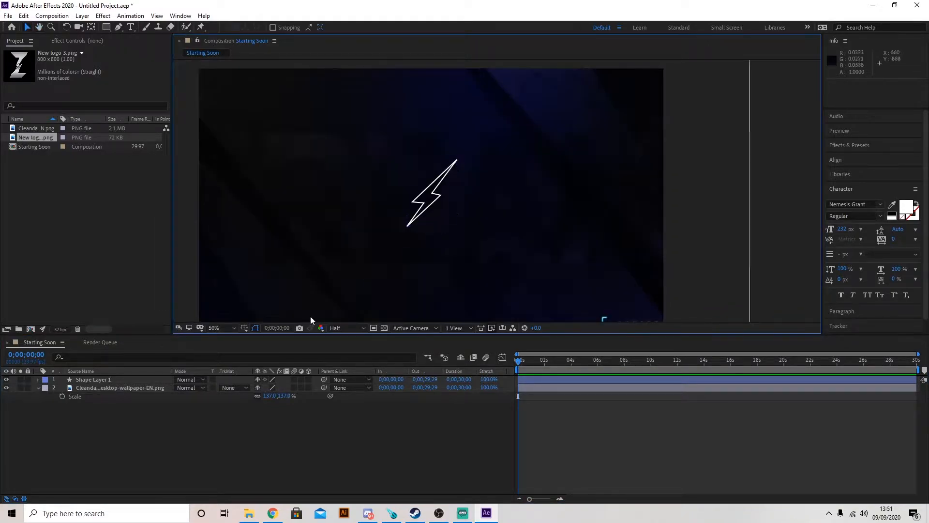
click(116, 379)
key(s)
drag(281, 387, 518, 388)
click(782, 222)
scroll(394, 191, down, 2)
scroll(375, 203, up, 2)
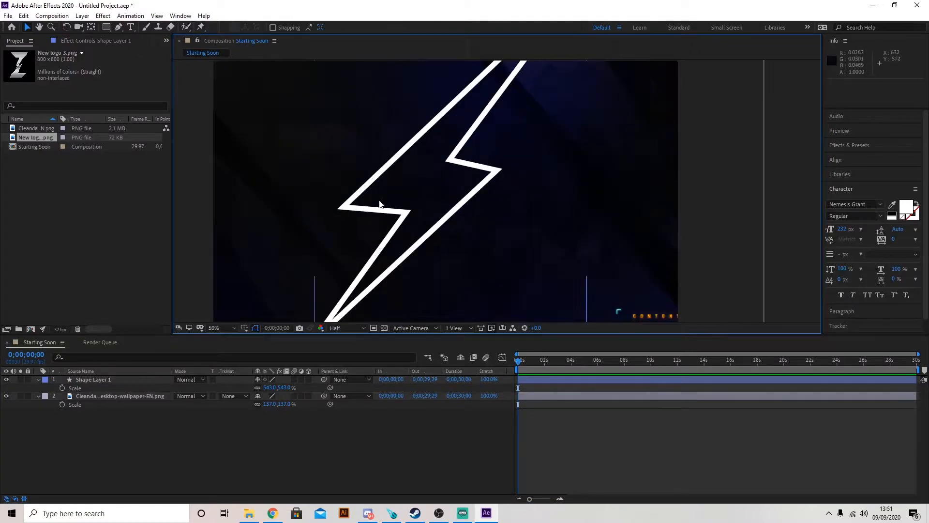
Fill the lightning bolt shape with white (FFFFFF) and collapse its layer properties
scroll(375, 203, down, 2)
click(87, 382)
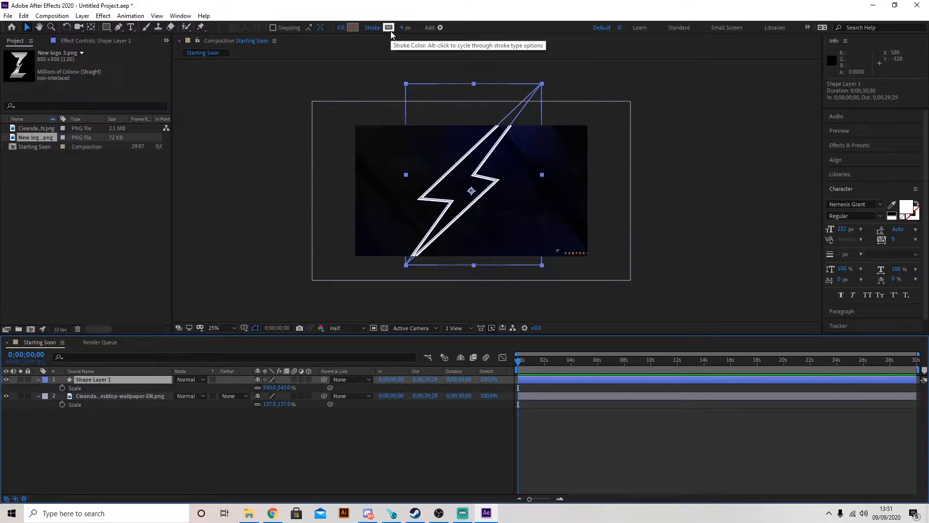
click(353, 27)
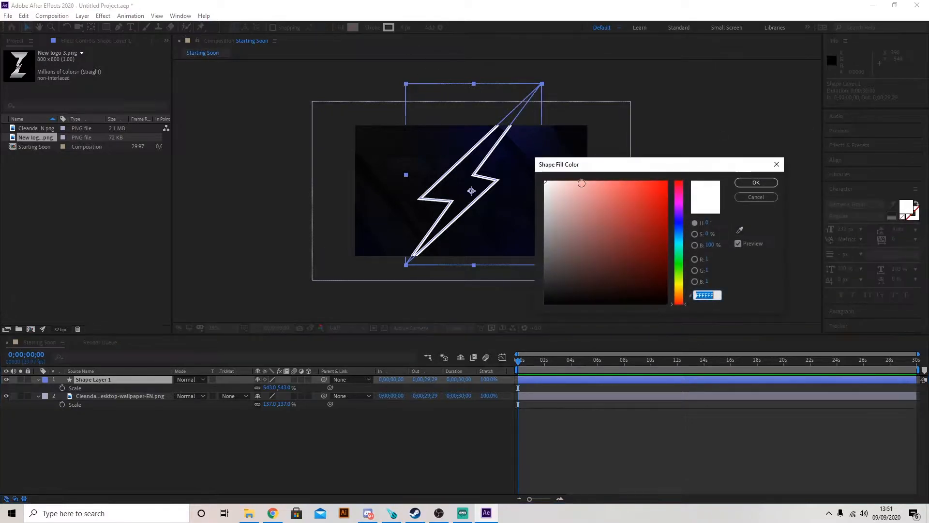
click(756, 183)
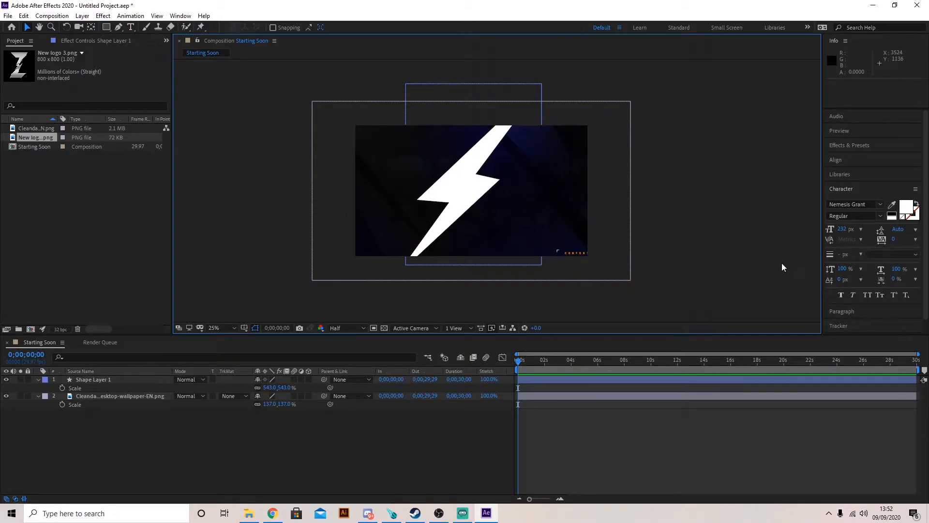
click(37, 380)
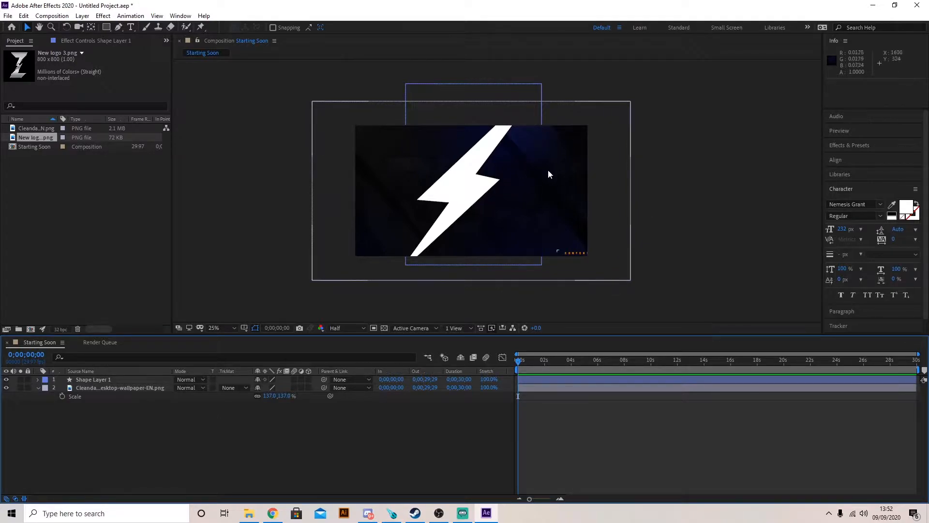
Import the I Got BACK TO BACK Black Ices gameplay video from the Youtube folder into the Starting Soon composition
click(255, 512)
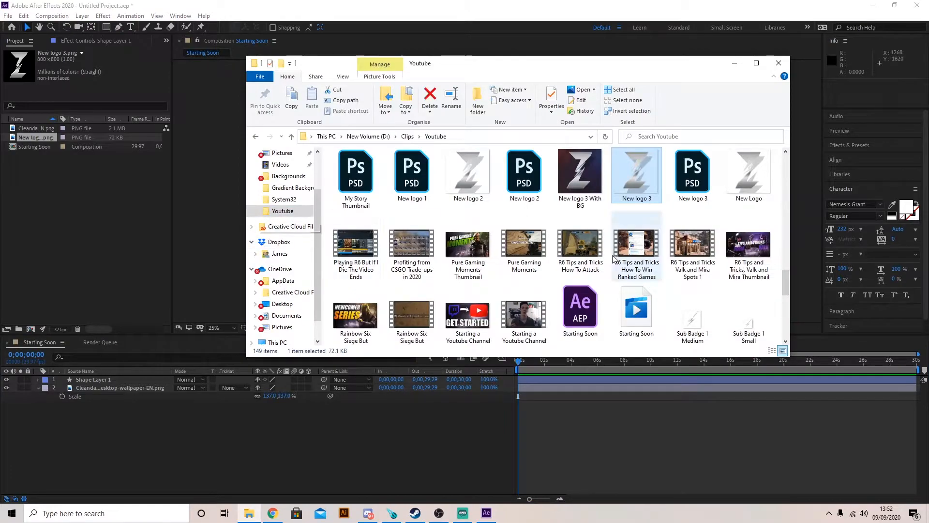
scroll(596, 246, down, 5)
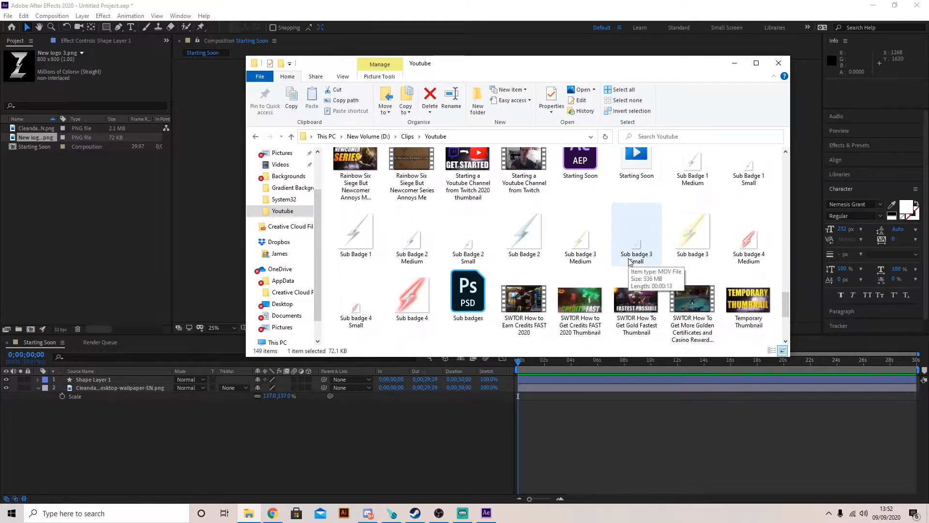
scroll(524, 193, up, 10)
drag(524, 185, 130, 417)
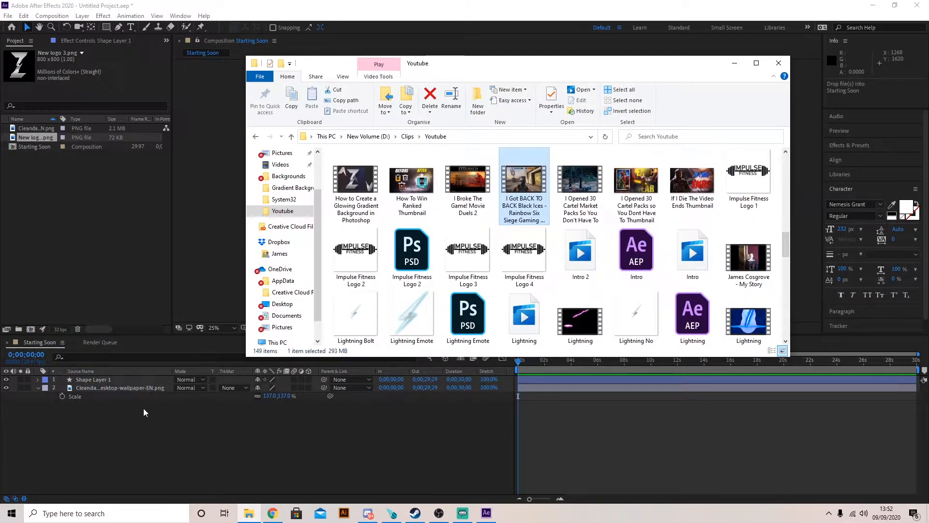
drag(236, 340, 101, 392)
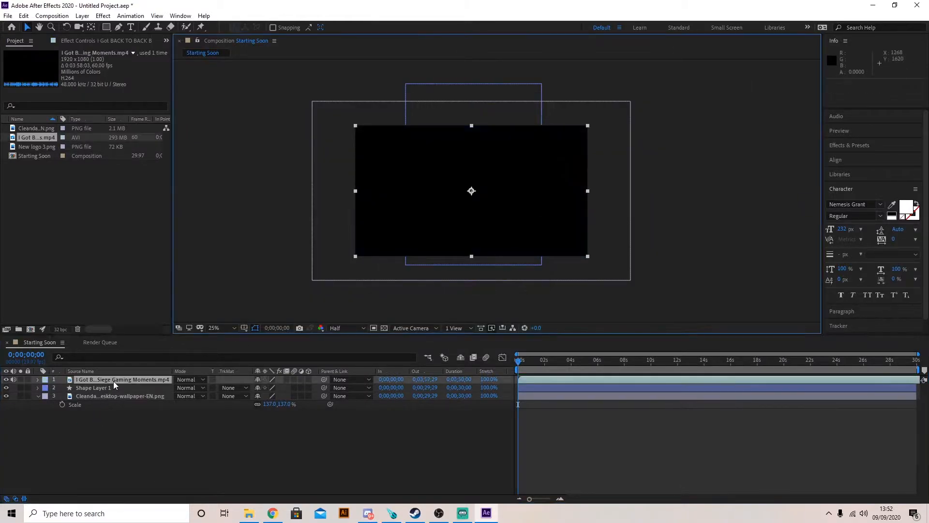
Find gameplay footage in the clip, split it at 0;00;00;21, delete the earlier part and start the remainder at 0;00;00;00
drag(573, 364, 878, 364)
key(space)
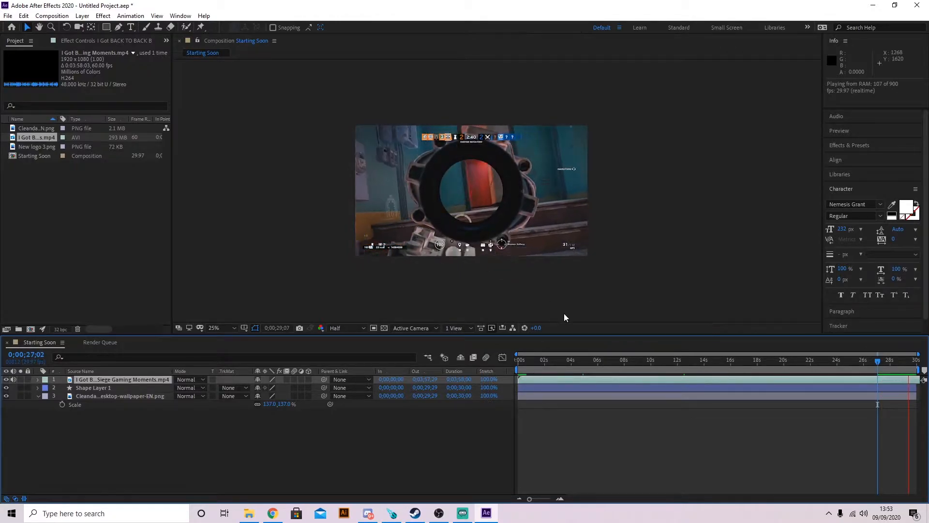
key(space)
drag(663, 379, 533, 379)
key(ctrl+shift+d)
click(524, 389)
key(Delete)
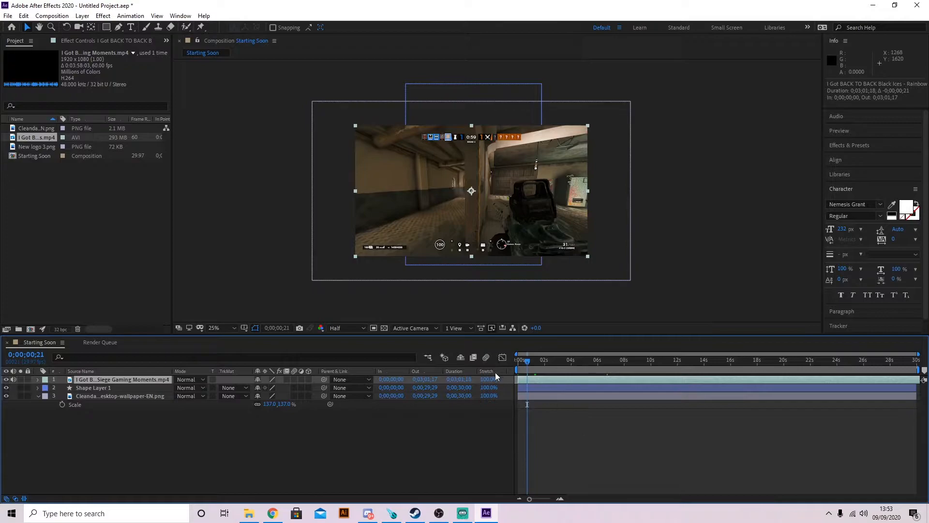
drag(527, 360, 518, 362)
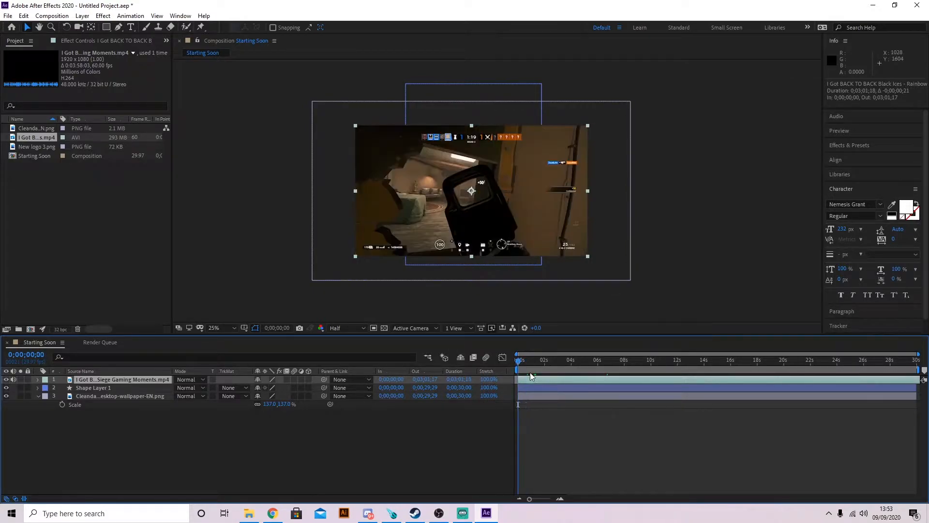
Place Shape Layer 1 above the gameplay clip and set the clip's track matte to Alpha Matte "Shape Layer 1"
drag(92, 388, 92, 376)
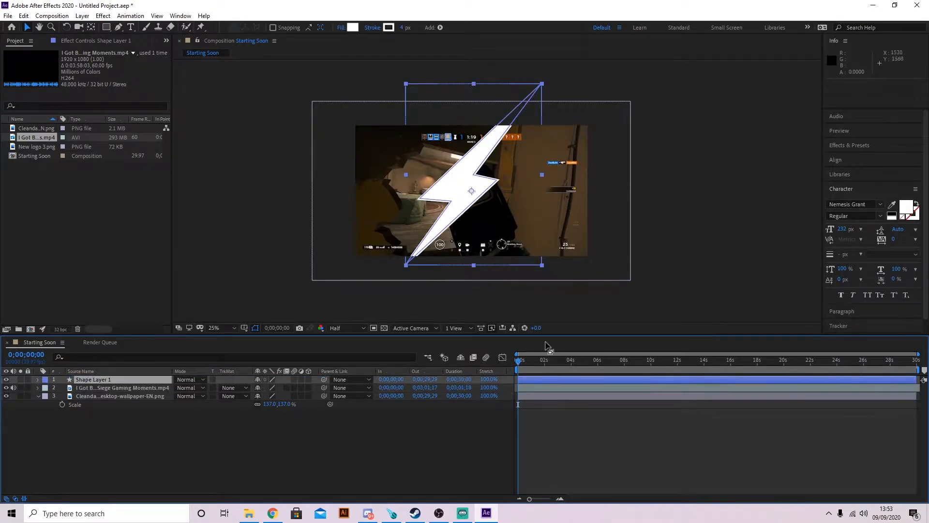
click(227, 430)
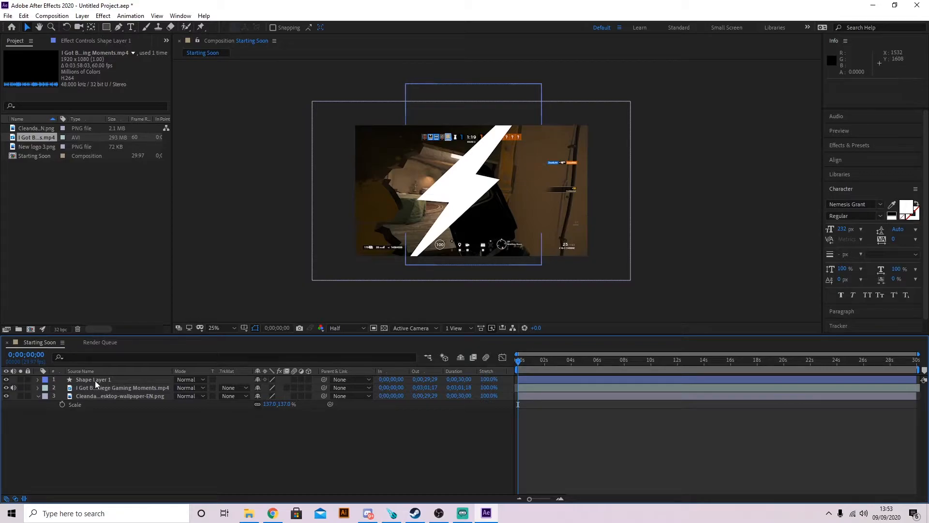
click(145, 390)
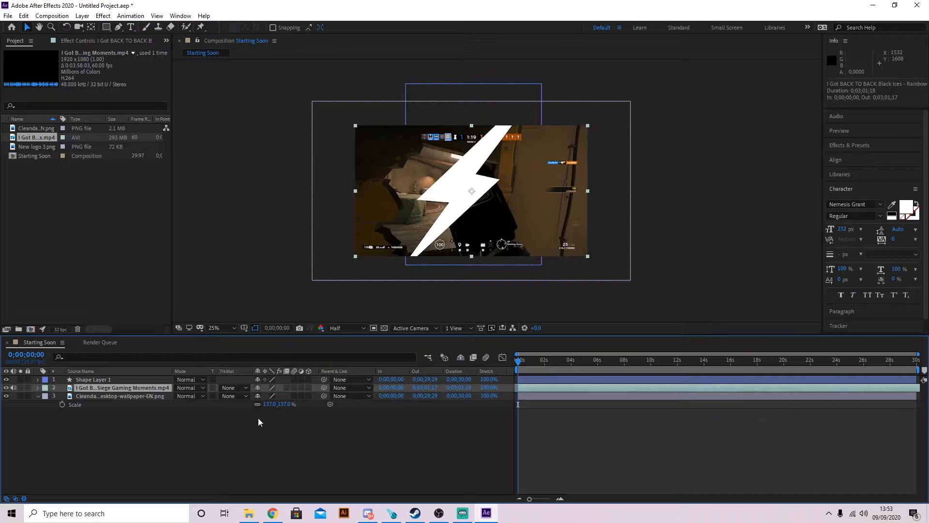
click(246, 389)
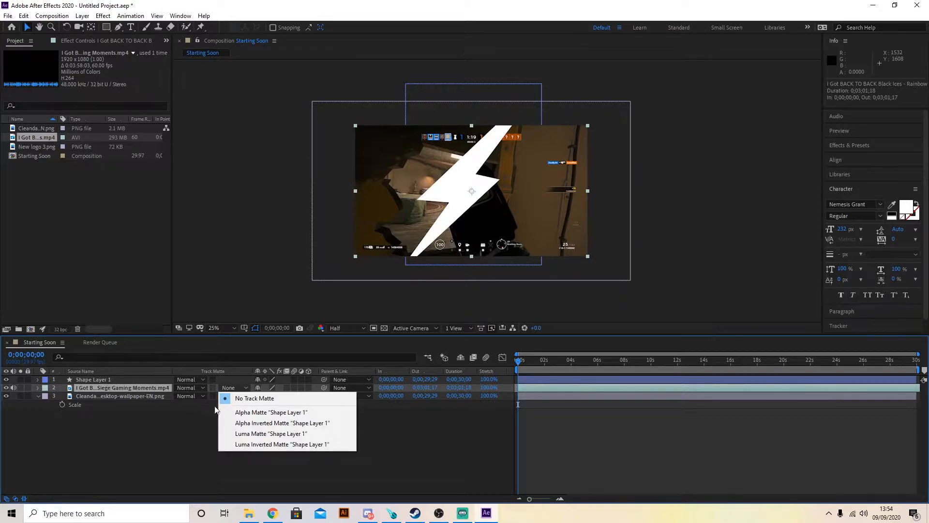
click(280, 413)
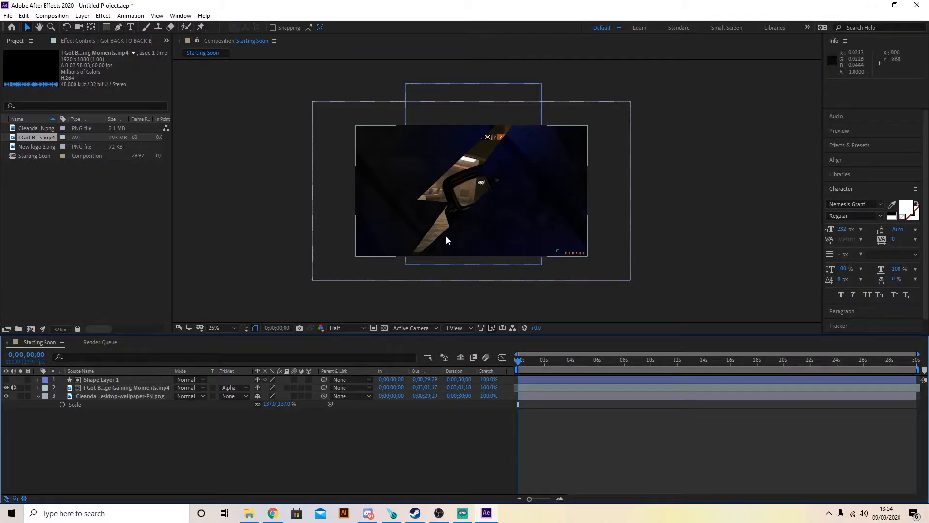
Try moving Shape Layer 1 across the frame to test the matte over the gameplay clip
click(101, 379)
drag(460, 198, 522, 204)
click(649, 196)
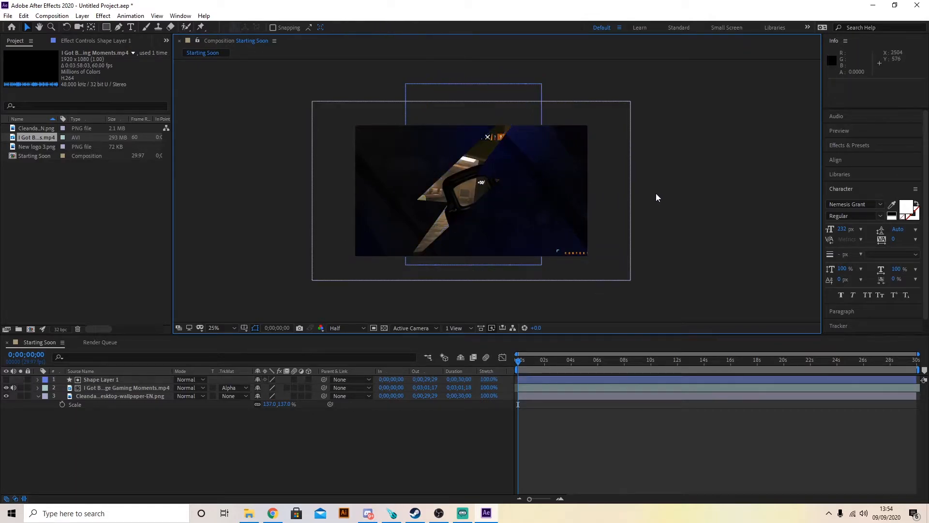
click(118, 379)
click(170, 436)
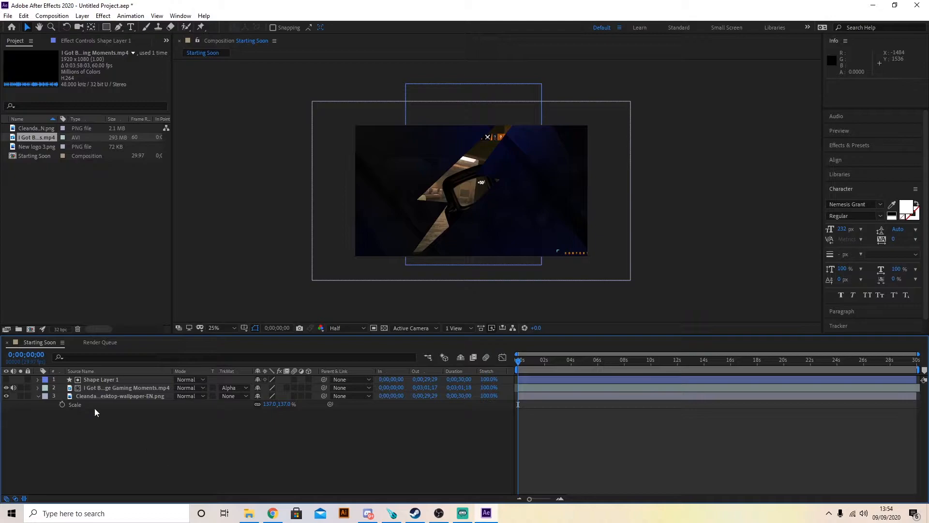
Duplicate Shape Layer 1 and make the copy visible
click(105, 381)
key(ctrl+d)
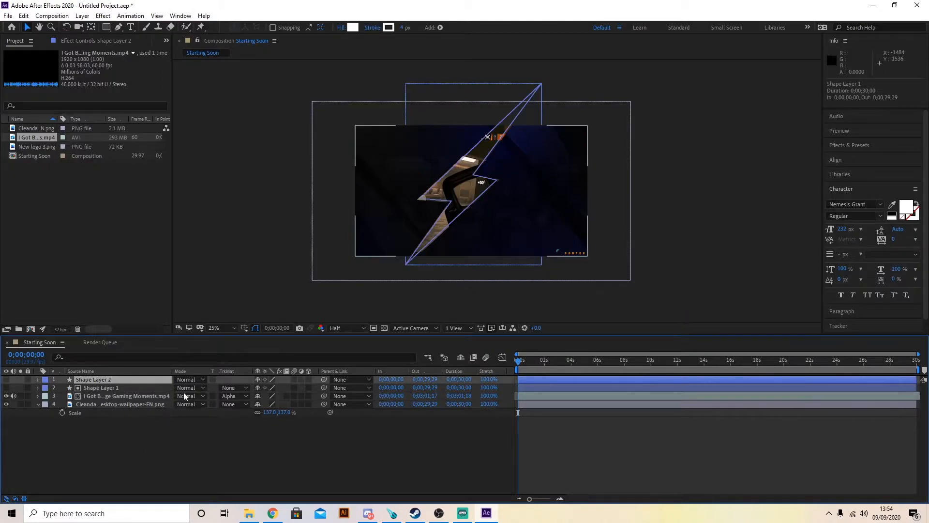
click(6, 380)
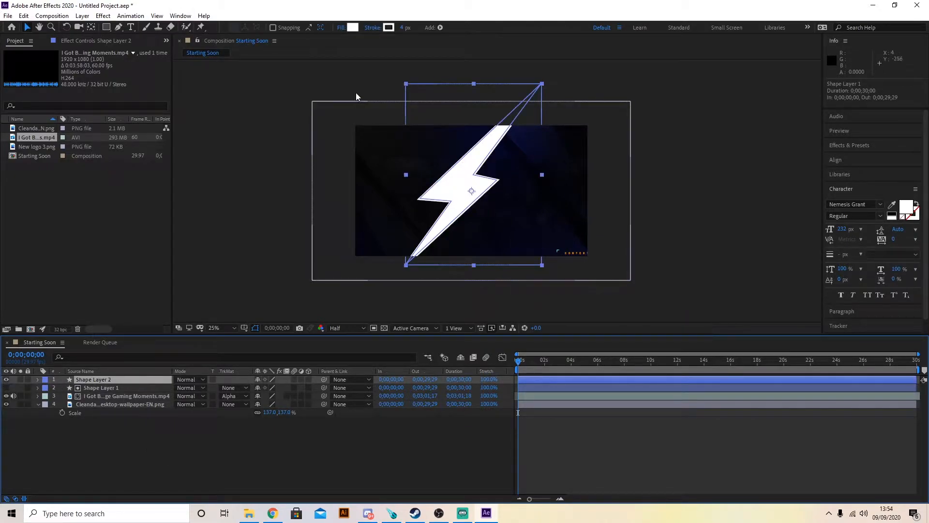
Set the fill of Shape Layer 2 to None, leaving only its white outline around the gameplay
click(351, 27)
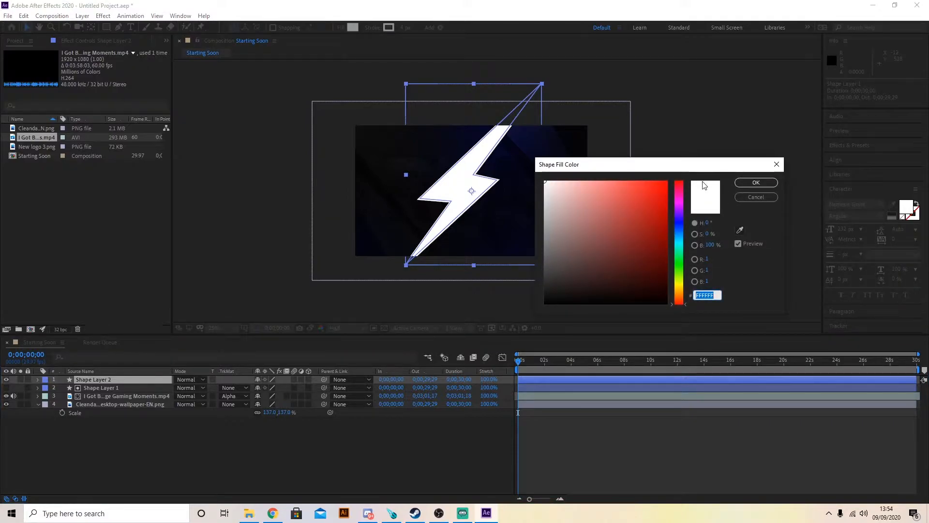
key(Return)
click(341, 28)
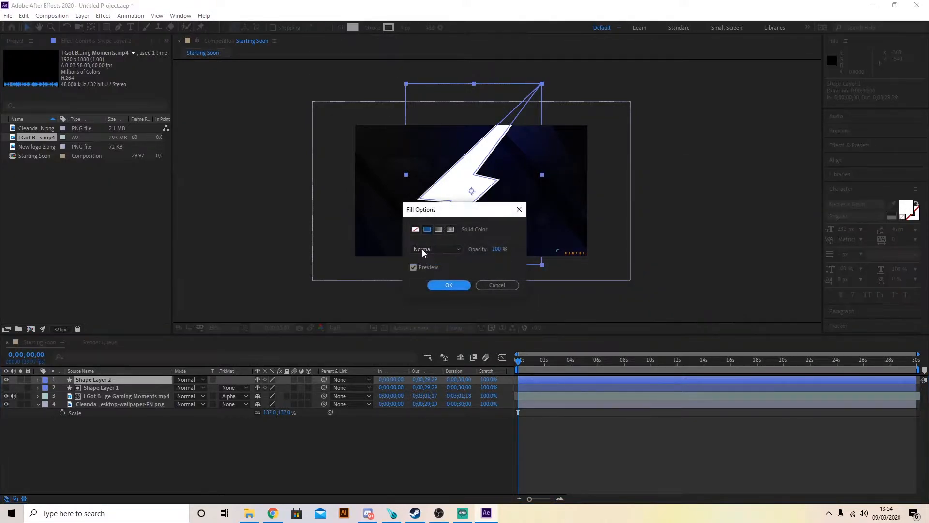
click(416, 229)
click(449, 284)
scroll(514, 223, down, 4)
scroll(515, 222, up, 6)
scroll(515, 222, down, 2)
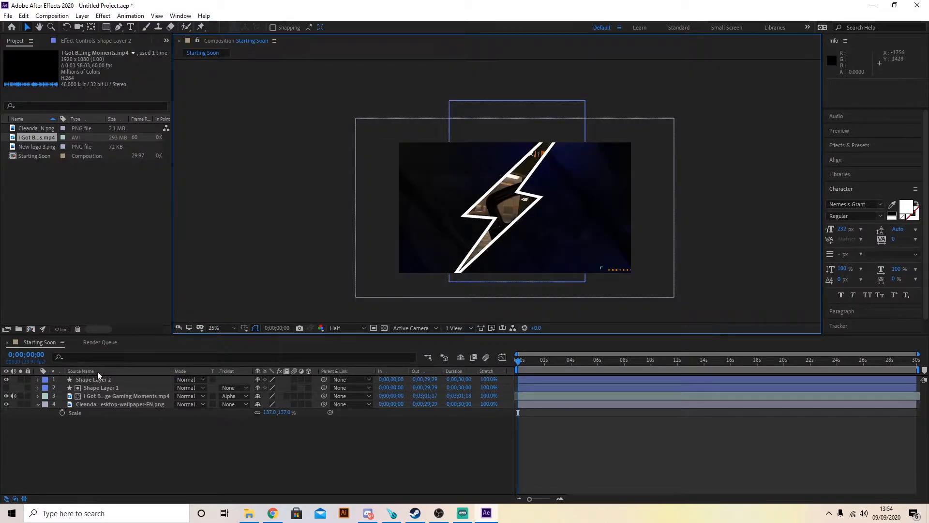
drag(514, 208, 536, 210)
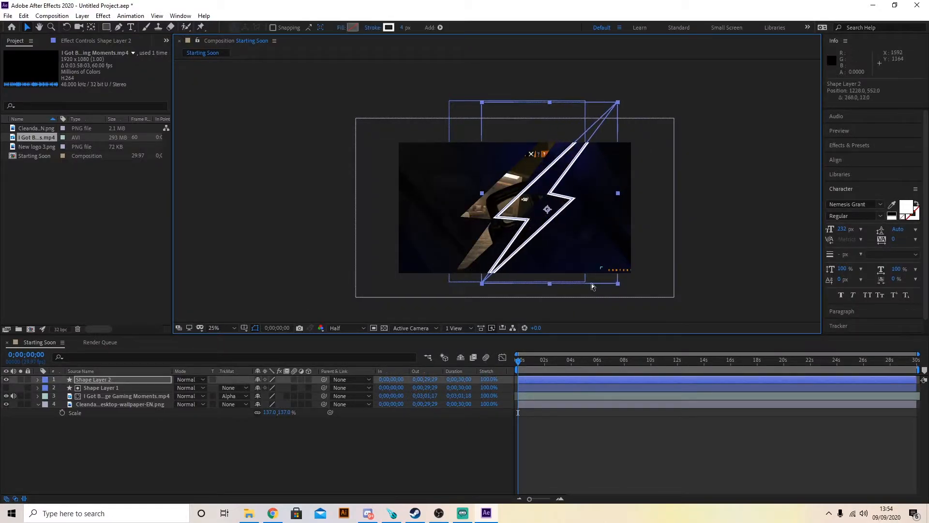
key(ctrl+z)
shift+click(106, 385)
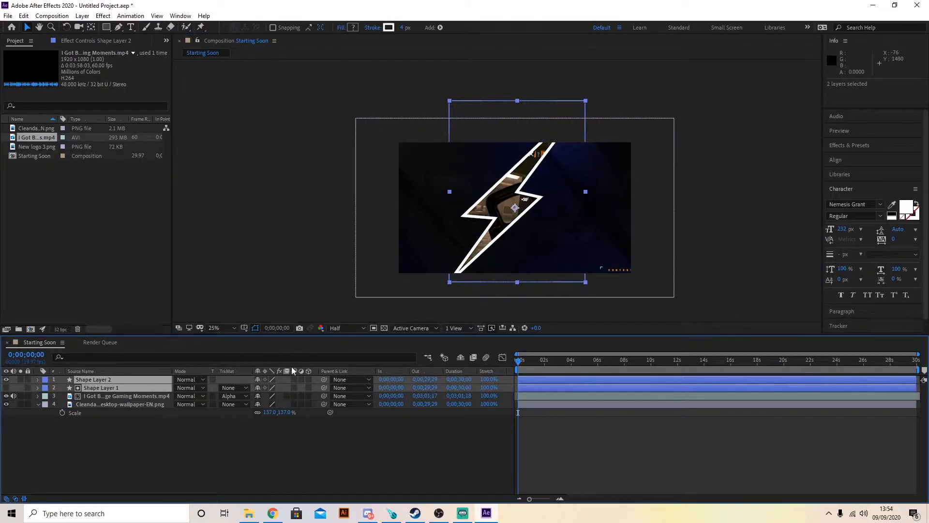
right_click(140, 391)
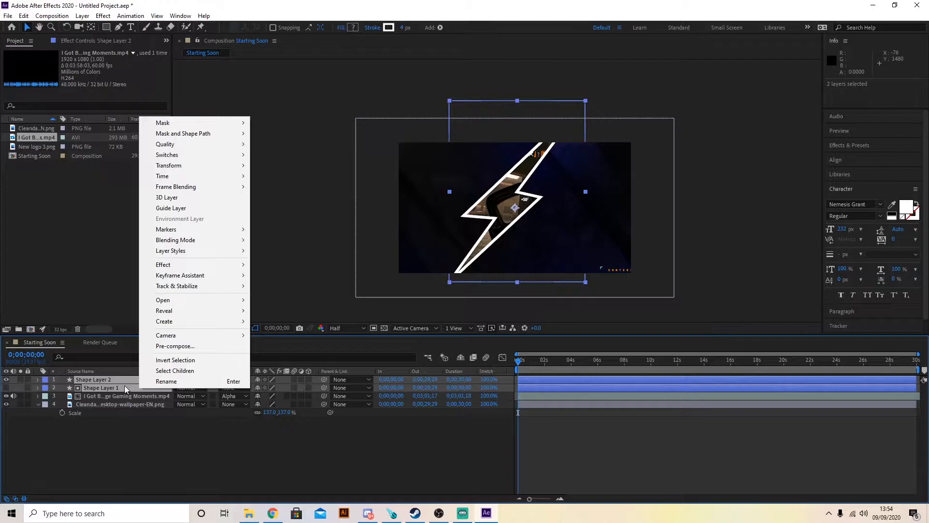
right_click(124, 387)
click(158, 451)
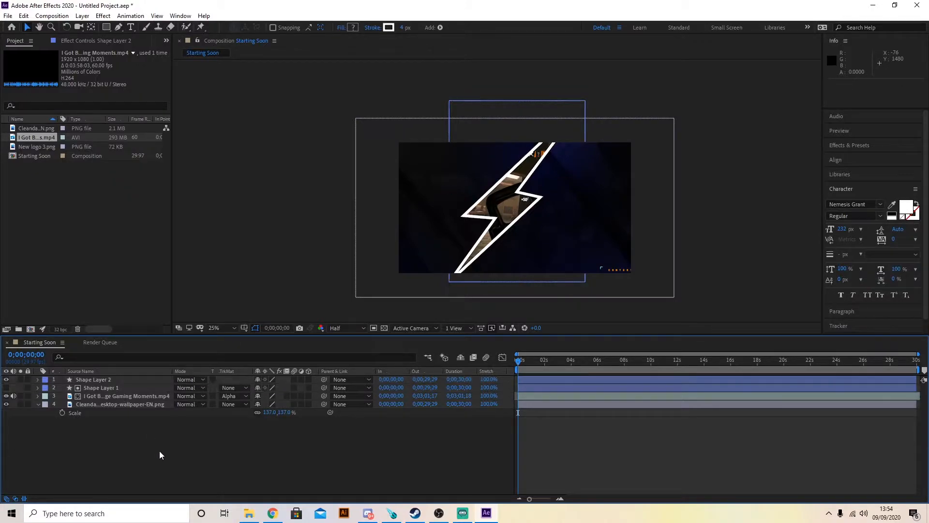
Move both shape layers together above the frame to about 1772, -660 and keyframe their position and rotation at 0;00;00;00
click(106, 387)
ctrl+click(120, 381)
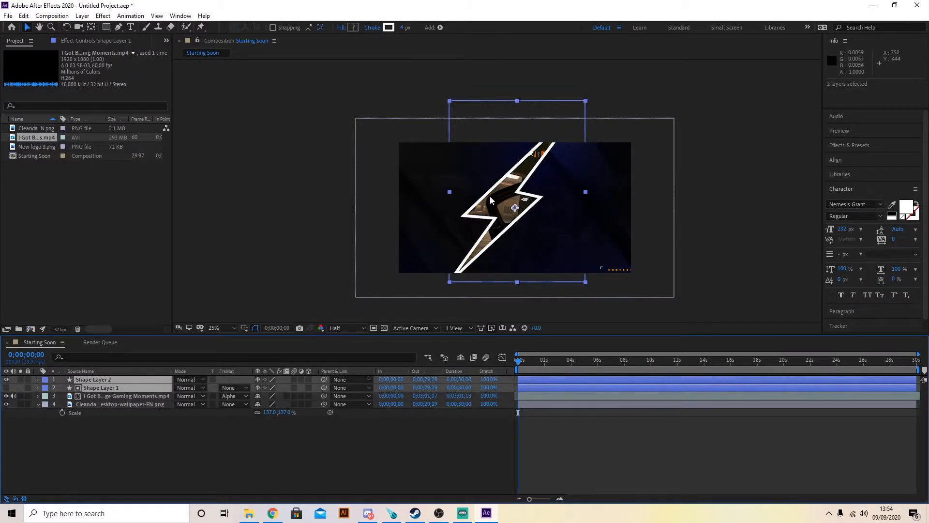
drag(535, 188, 589, 88)
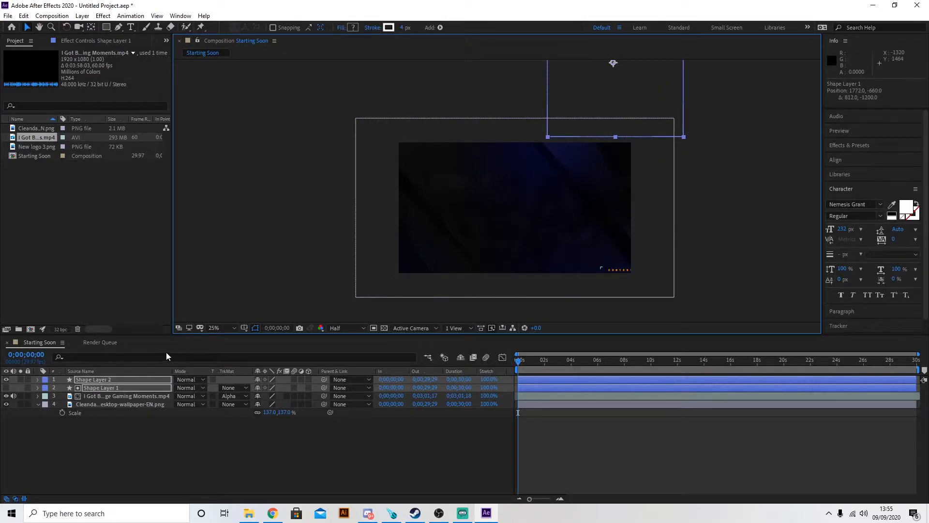
key(p)
click(60, 387)
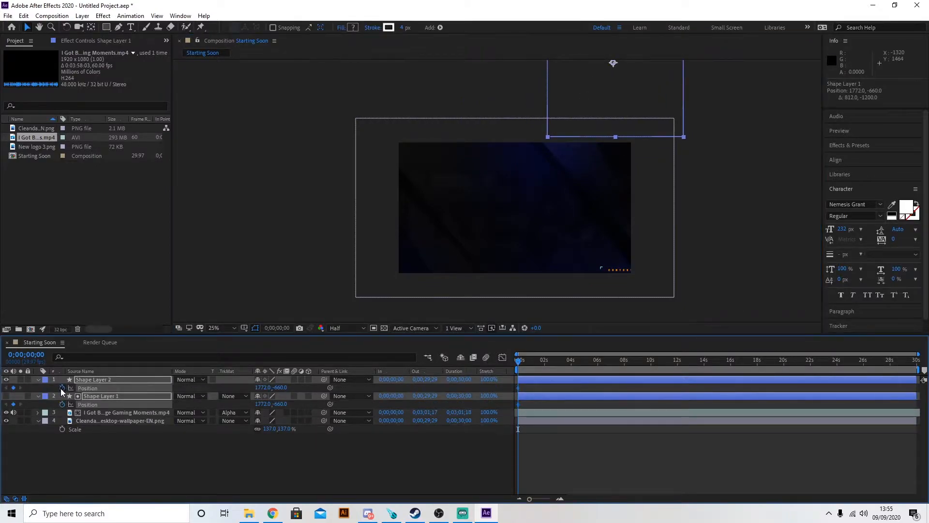
key(r)
At 0;00;00;08, move both shape layers back to the middle of the frame and scale them up together
key(space)
key(space)
drag(605, 97, 518, 243)
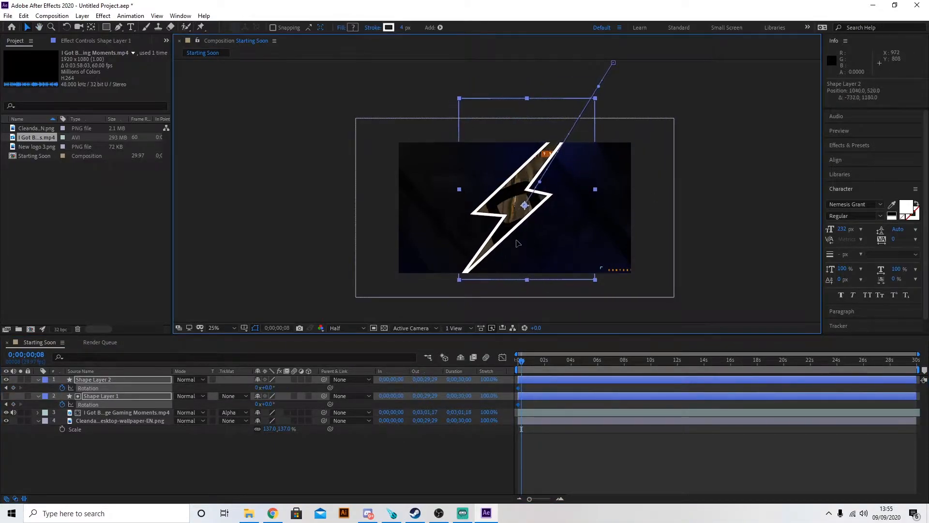
key(s)
drag(285, 387, 412, 389)
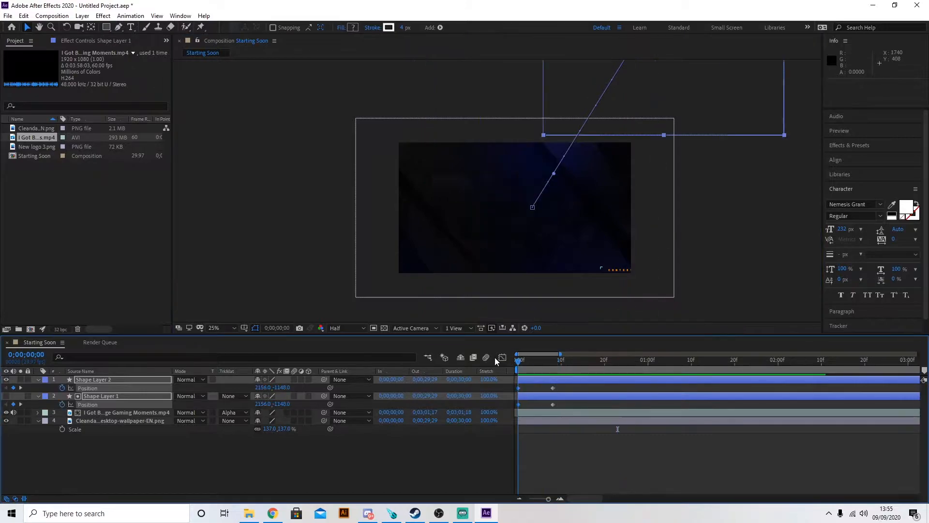
Move the second position keyframes of both shape layers earlier, to about frame 5
click(555, 388)
click(553, 388)
shift+click(553, 405)
click(556, 387)
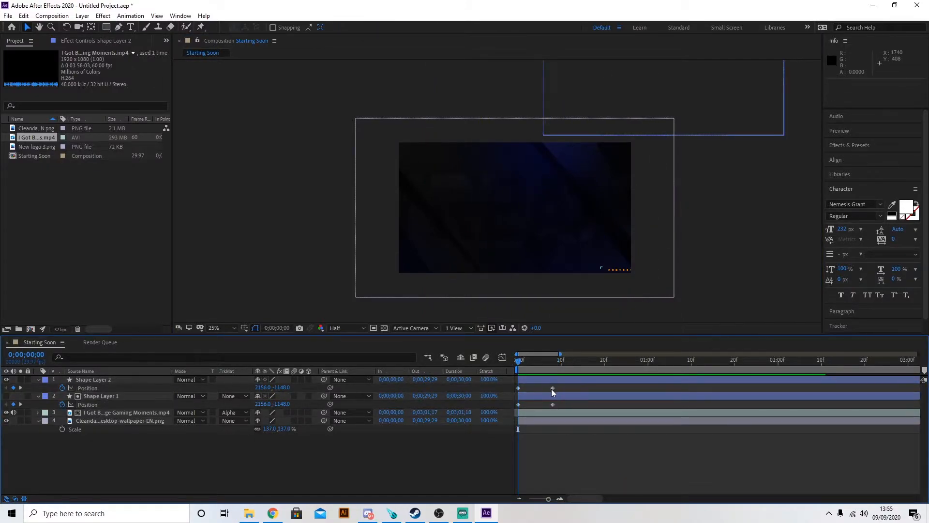
click(553, 388)
shift+click(552, 404)
drag(552, 388, 542, 393)
Preview the lightning bolt's entrance animation from the start of the composition
key(space)
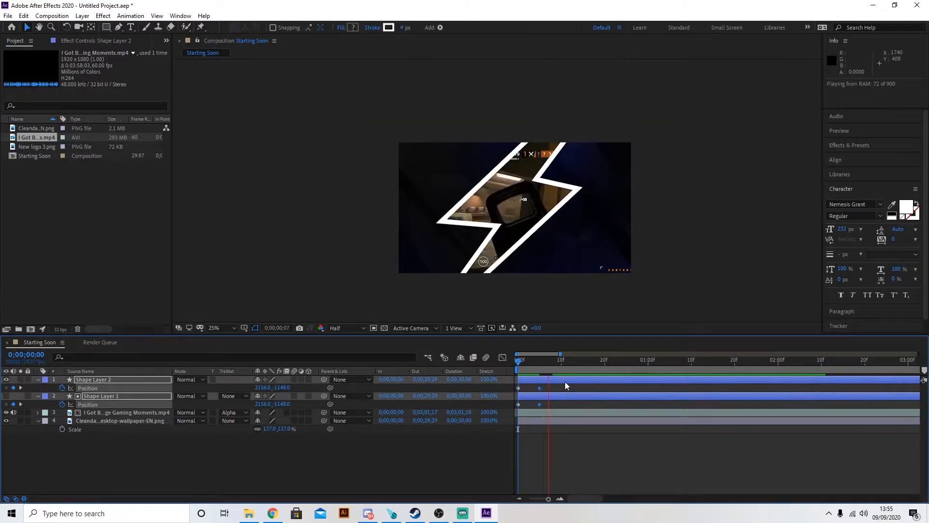
key(space)
drag(530, 362, 513, 364)
key(space)
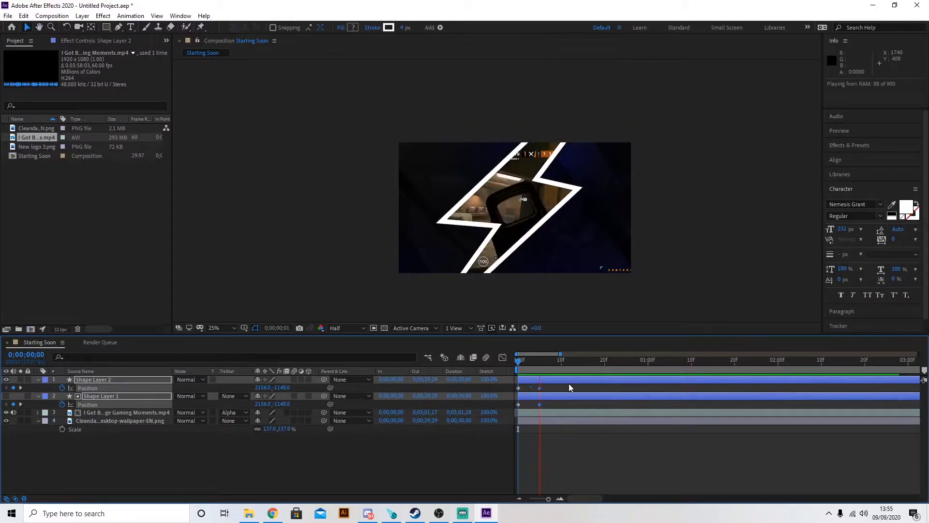
key(space)
key(space)
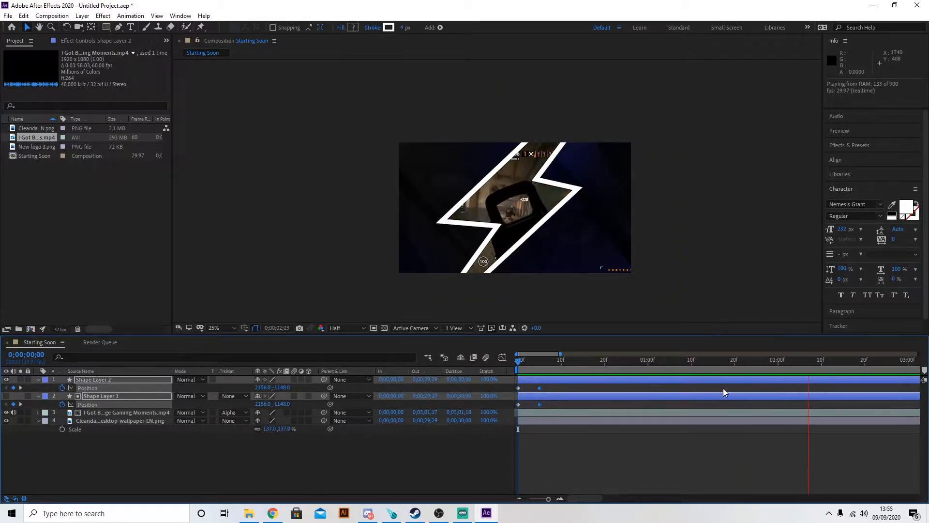
key(space)
drag(602, 498, 524, 501)
Split the gameplay clip at 0;00;01;03, remove its first part and place the remainder below Shape Layer 1, starting at 0;00;00;00
click(586, 416)
drag(612, 360, 662, 370)
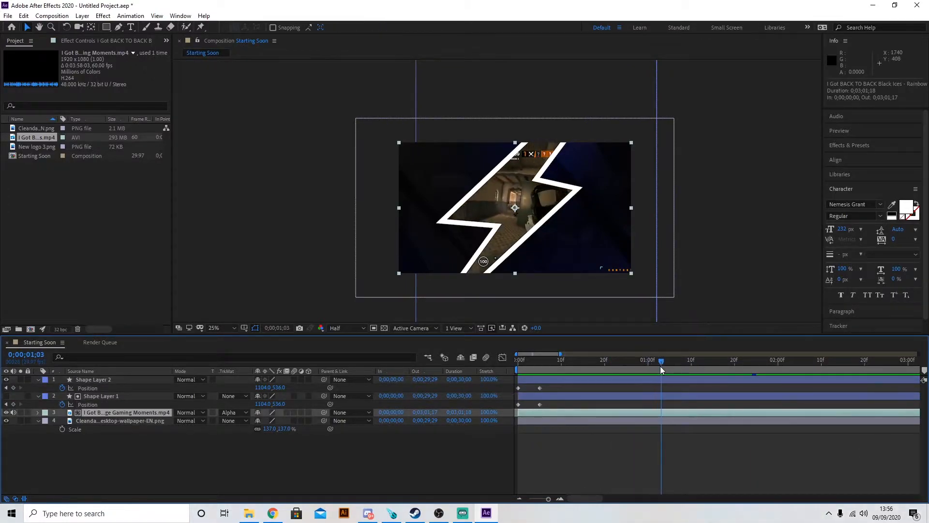
key(ctrl+shift+d)
click(649, 420)
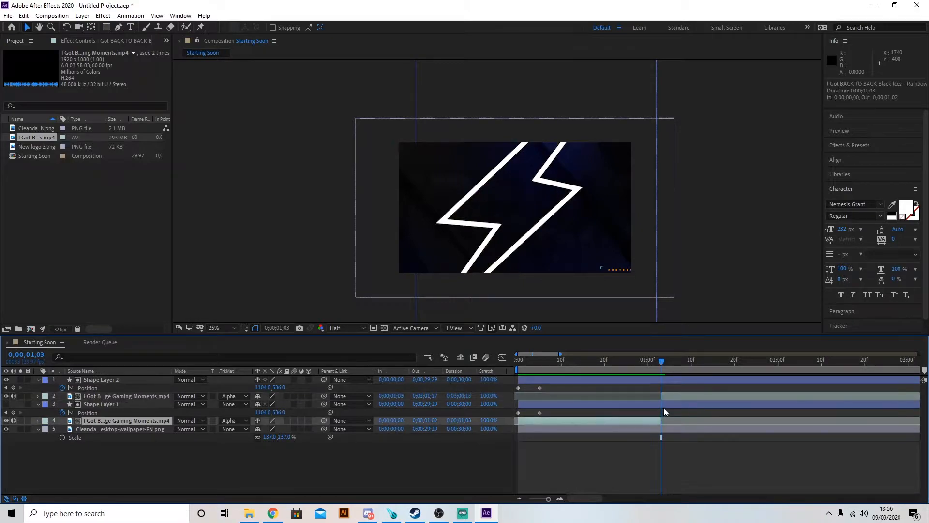
key(ctrl+x)
drag(87, 396, 83, 413)
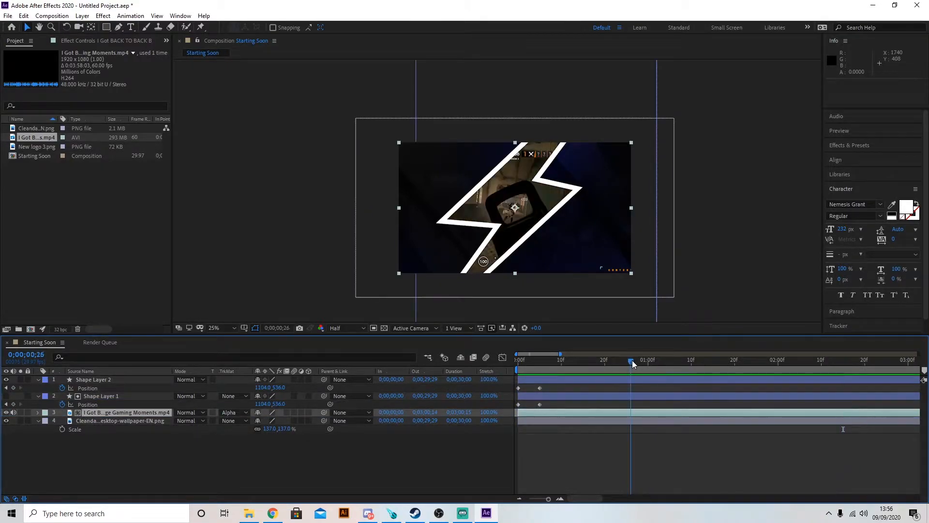
Preview the gameplay footage playing inside the lightning bolt from 0;00;00;16
drag(632, 361, 588, 364)
key(space)
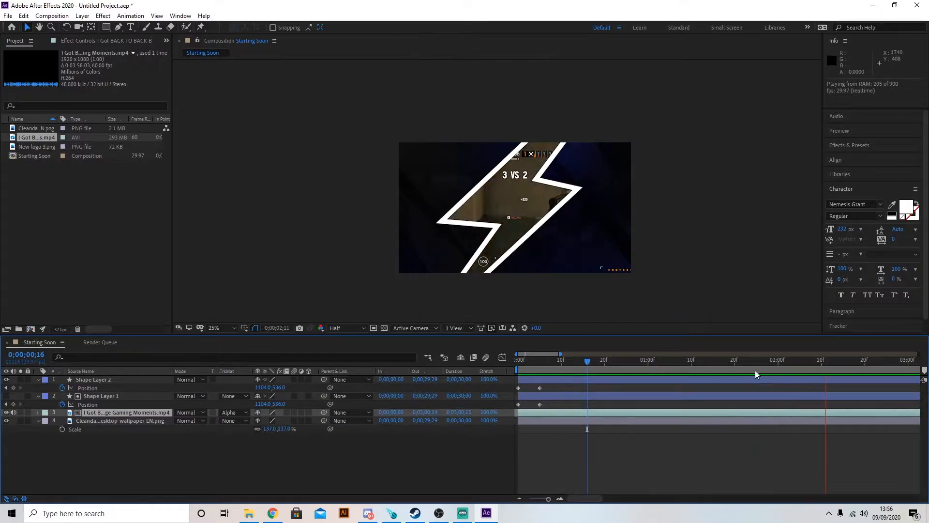
key(space)
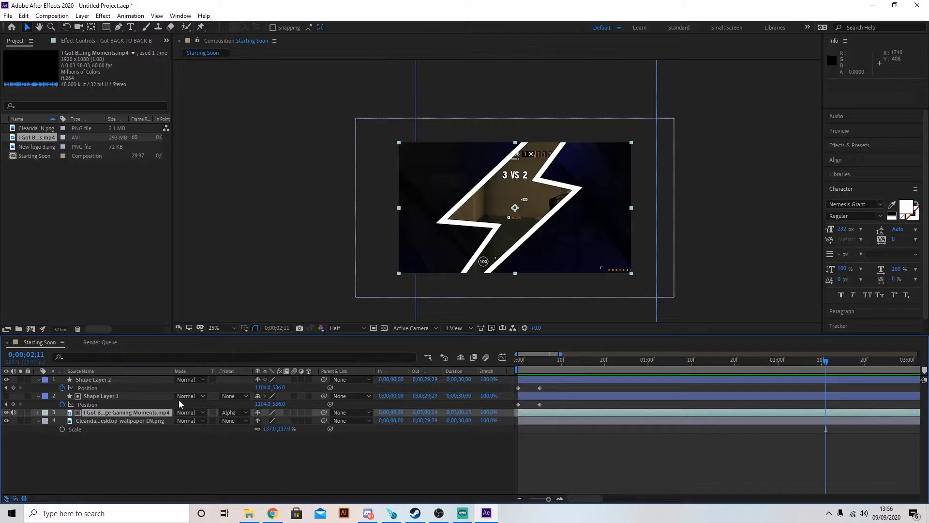
click(523, 217)
key(ctrl+z)
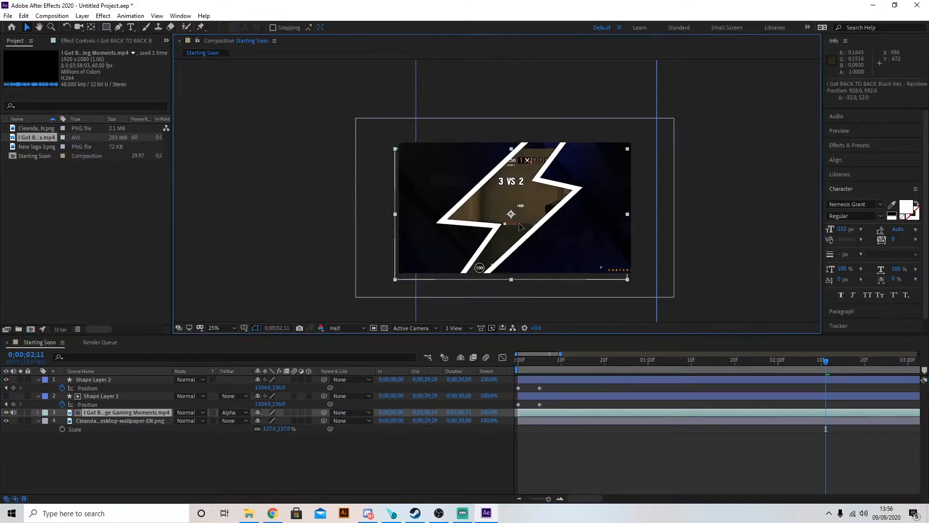
Try shifting both shape layers slightly down and to the left at 0;00;02;11 to make the bolt drift, and preview the motion
click(103, 380)
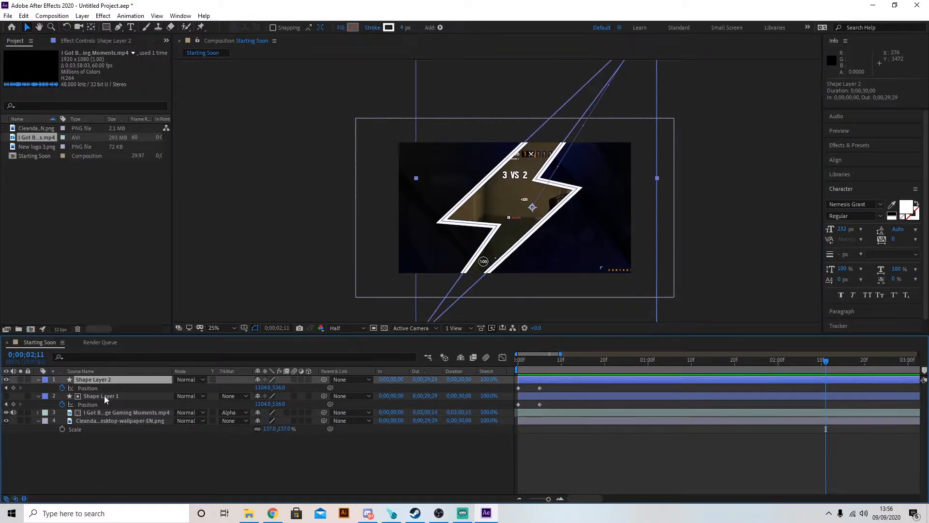
ctrl+click(104, 395)
drag(511, 215, 505, 224)
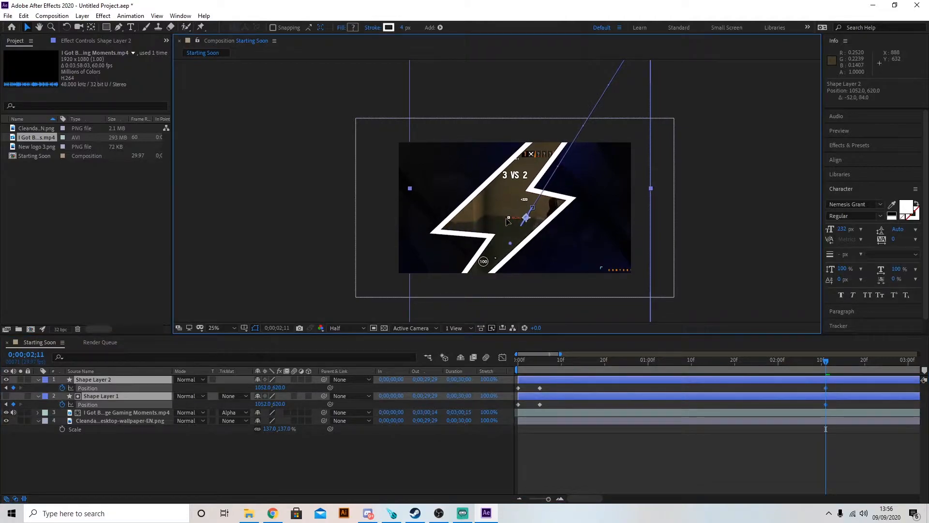
drag(580, 362, 519, 370)
key(space)
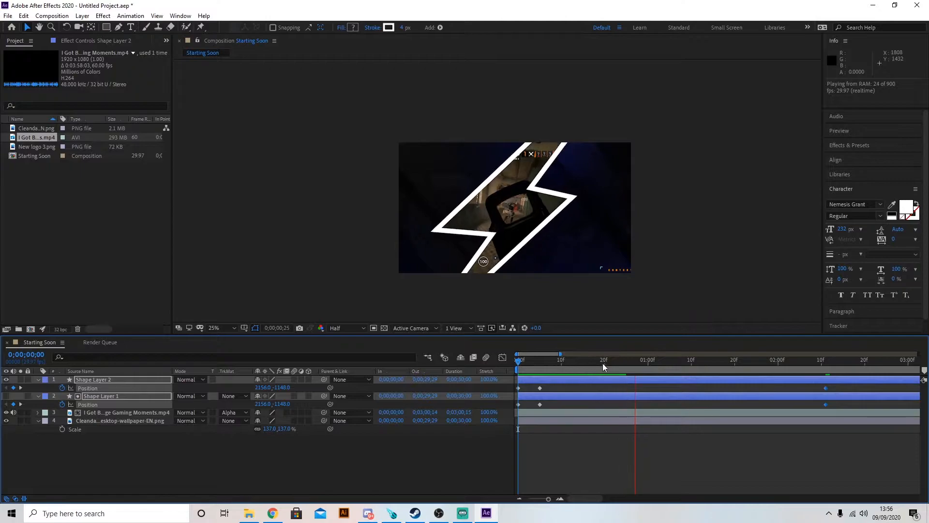
click(344, 329)
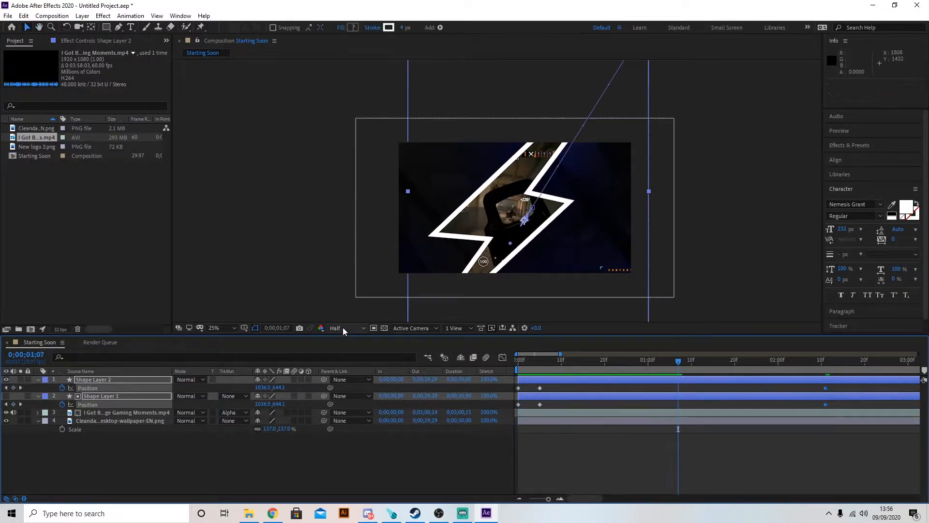
click(356, 381)
key(space)
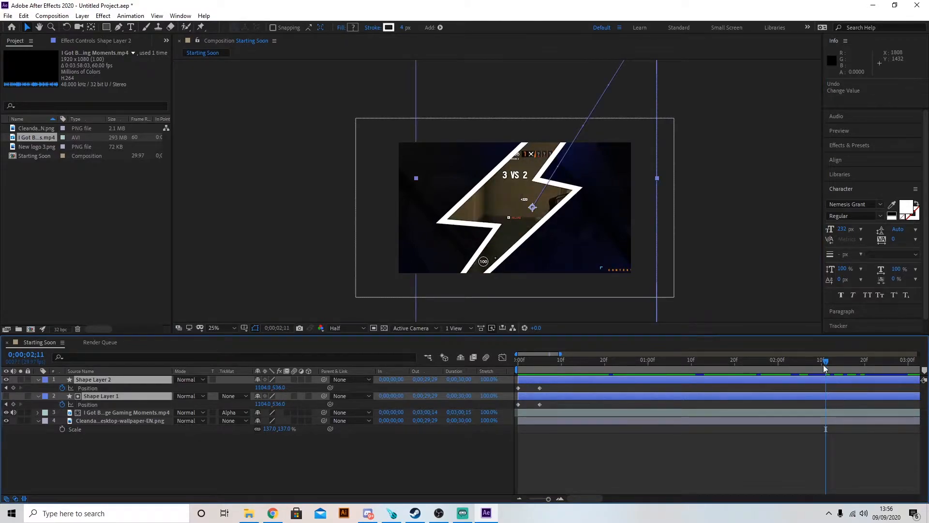
Play the composition from 0;00;00;00 to review the bolt's entrance and hold
drag(824, 364, 539, 384)
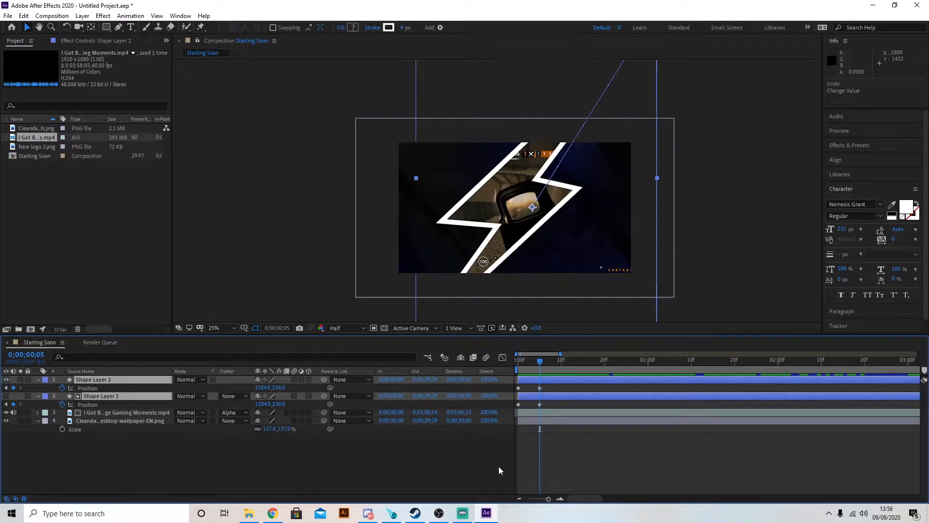
drag(544, 359, 518, 359)
key(space)
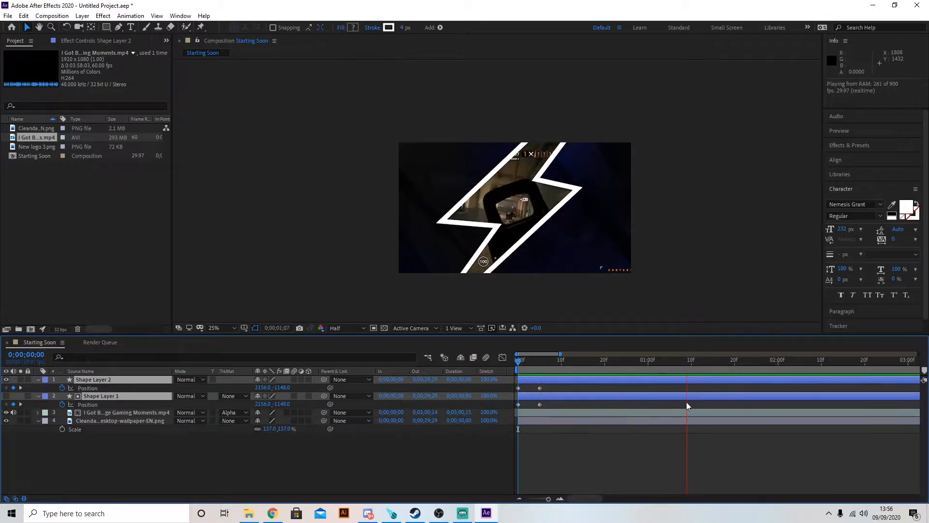
key(space)
Split both shape layers, the gameplay clip and the wallpaper at 0;00;02;06, delete everything after it and end the work area there
drag(785, 361, 804, 359)
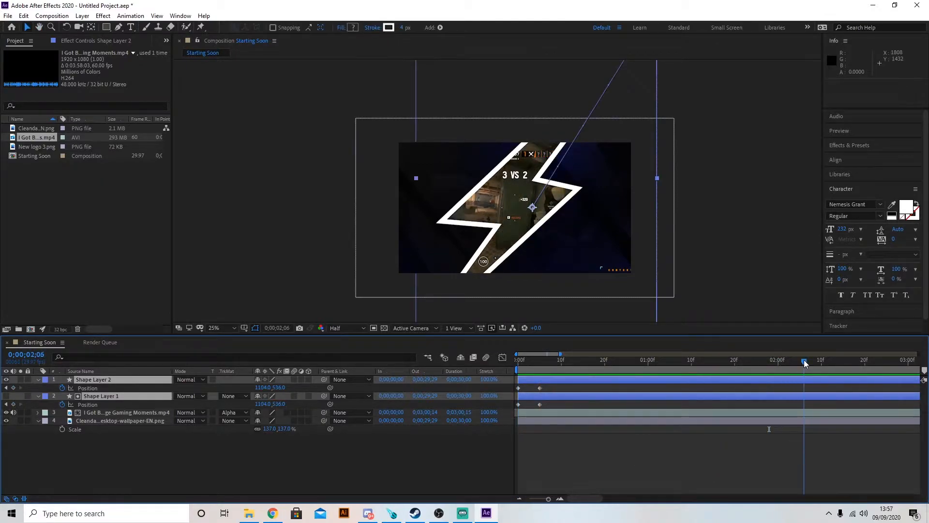
key(alt+])
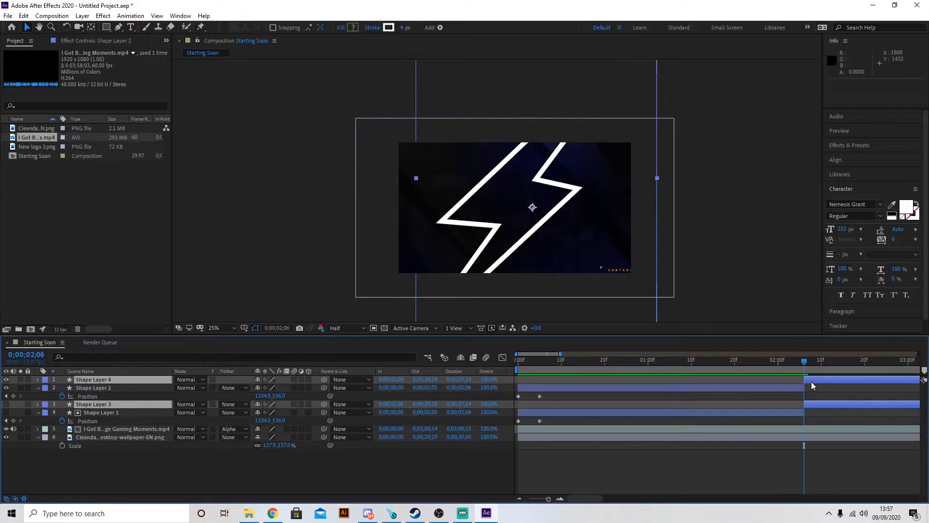
click(815, 412)
key(ctrl+shift+d)
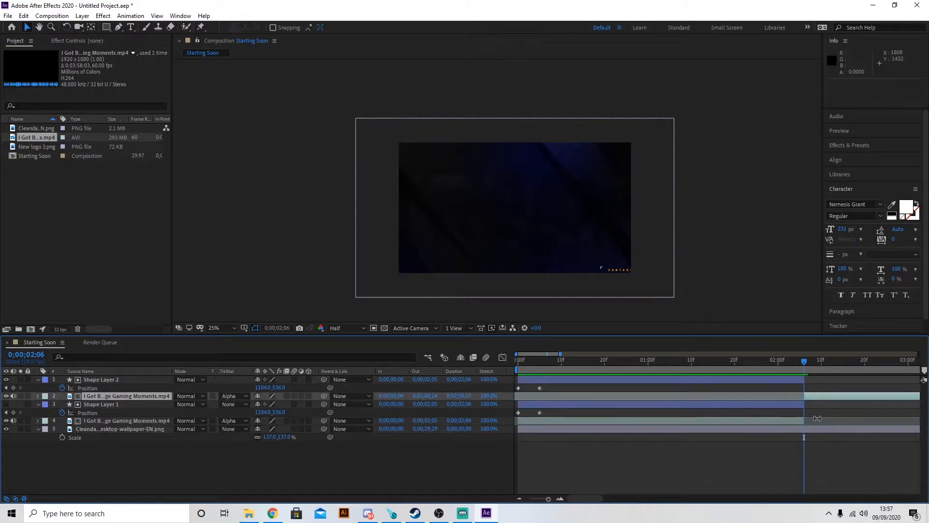
key(ctrl+x)
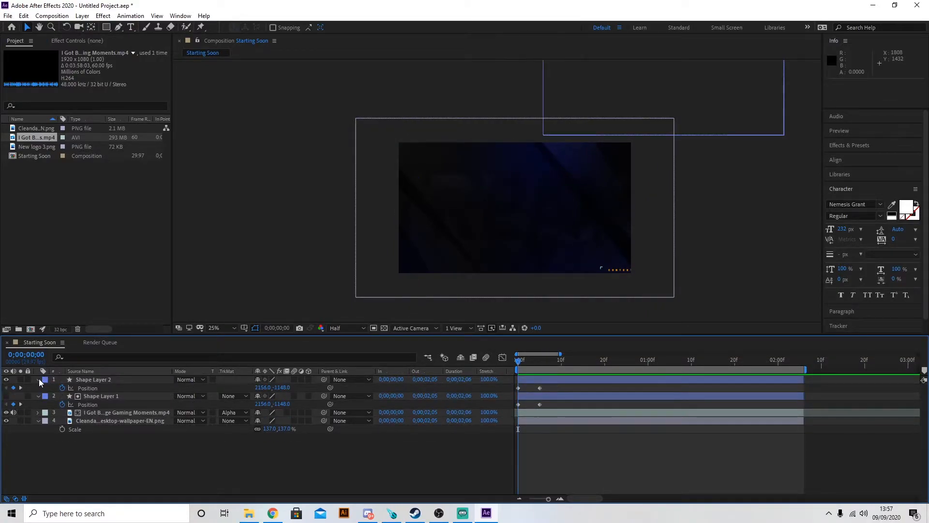
Turn on 3D for both shape layers, the gameplay clip and the wallpaper, and collapse the layers' open properties
click(38, 380)
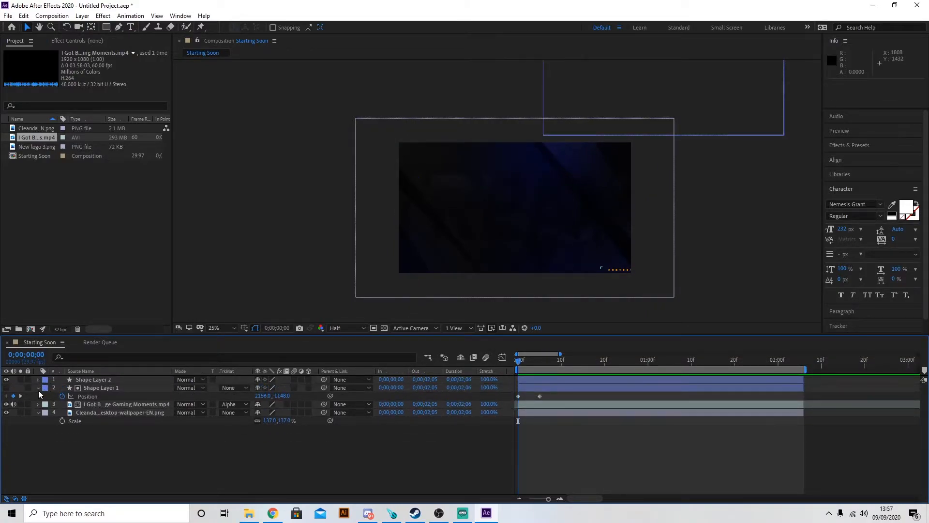
click(38, 388)
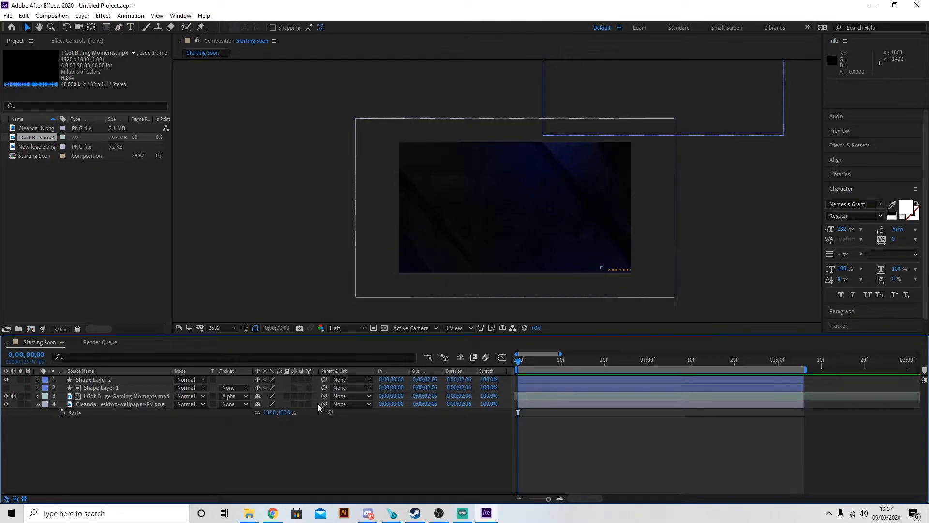
drag(309, 379, 310, 403)
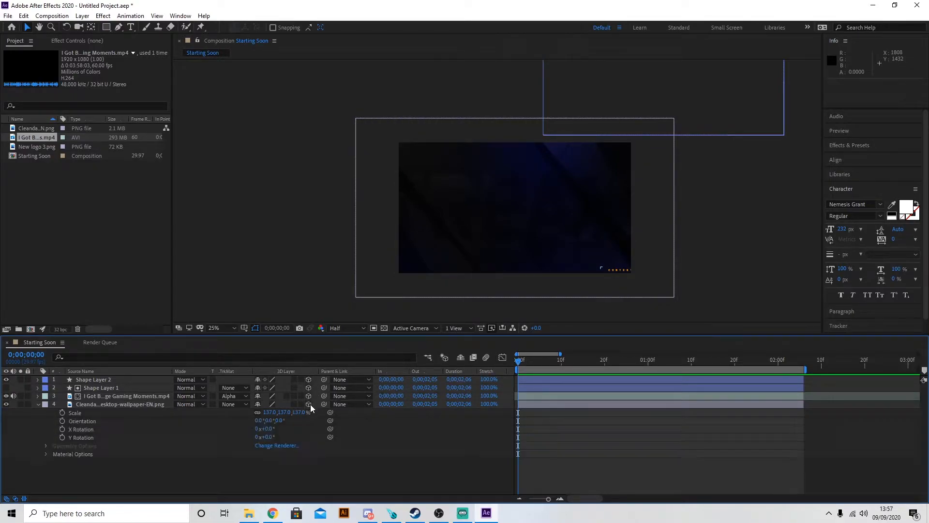
click(38, 405)
Add a two-node camera with the 35mm preset to the composition and activate the camera tool
click(83, 16)
mouse_move(121, 25)
click(271, 59)
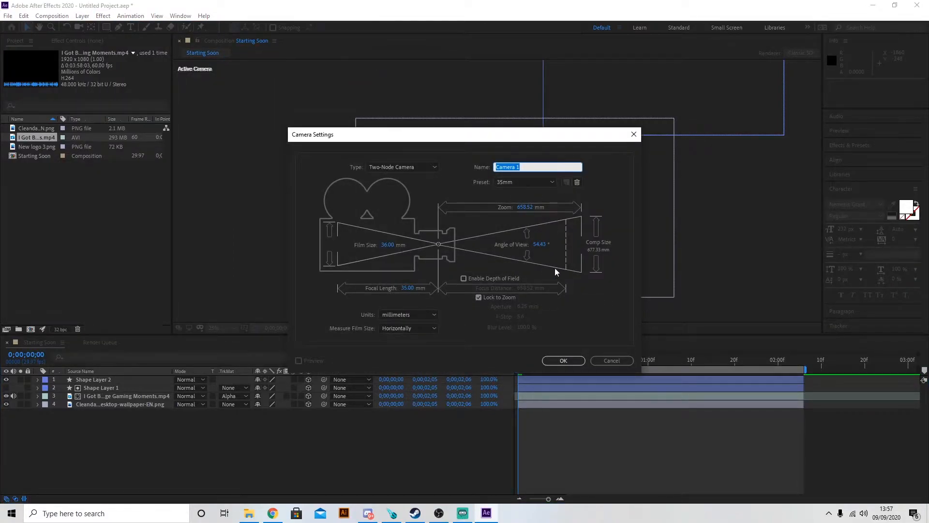
click(563, 361)
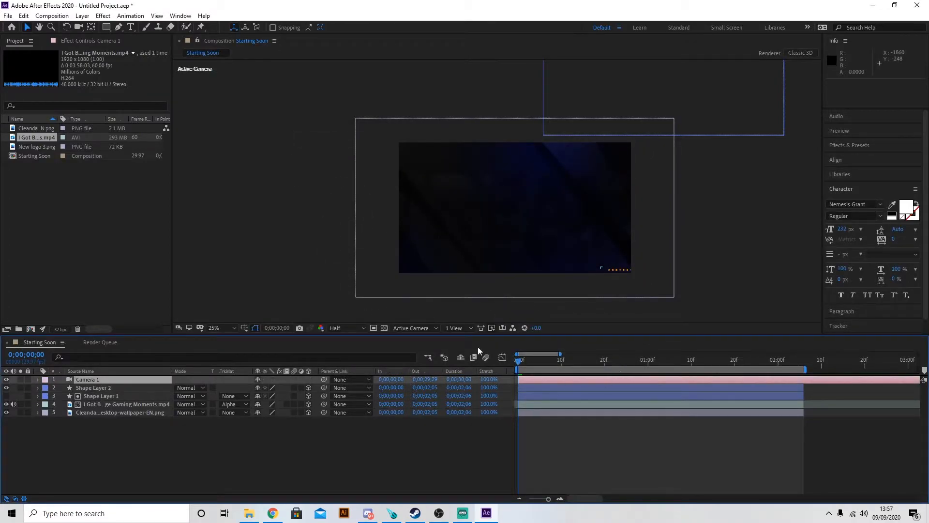
click(78, 27)
Try orbiting the camera slightly around the scene, and undo the orbit
mouse_move(475, 214)
mouse_down()
mouse_move(490, 216)
mouse_move(459, 214)
mouse_move(480, 223)
mouse_up()
key(ctrl+z)
key(ctrl+z)
key(ctrl+z)
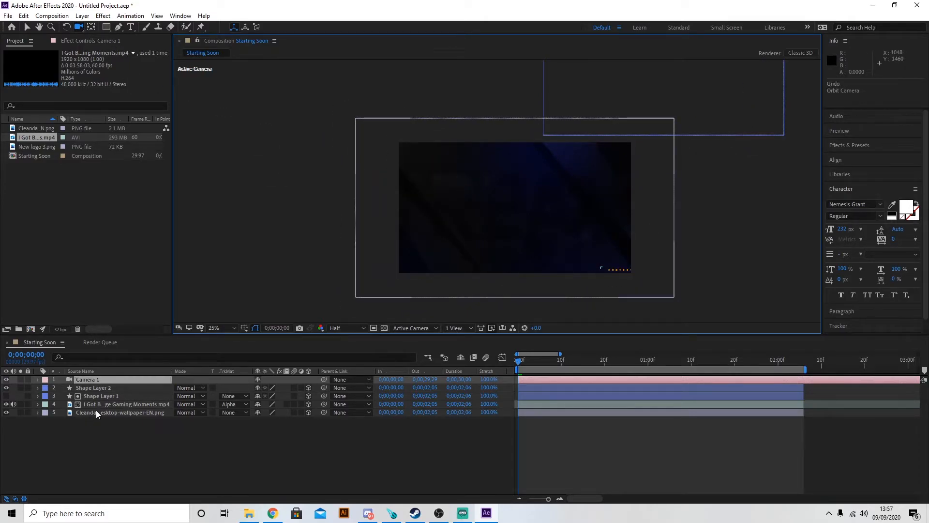
Enable keyframes at 0;00;00;00 for the camera's Position, Orientation and Zoom, and collapse the camera layer
click(38, 380)
click(46, 388)
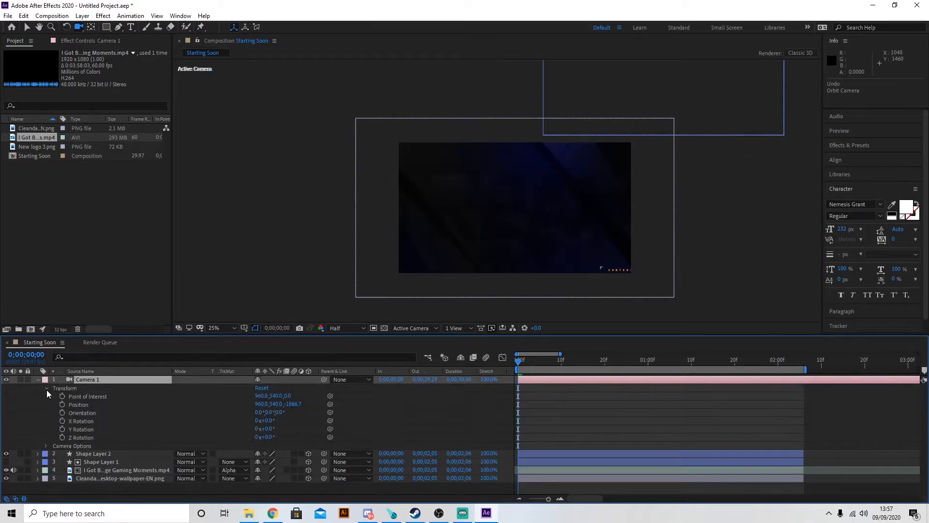
click(61, 405)
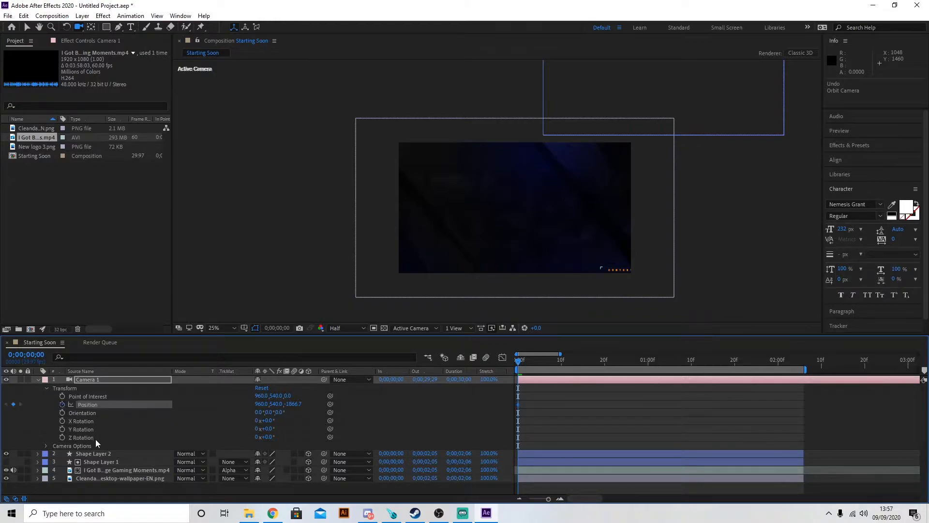
click(62, 413)
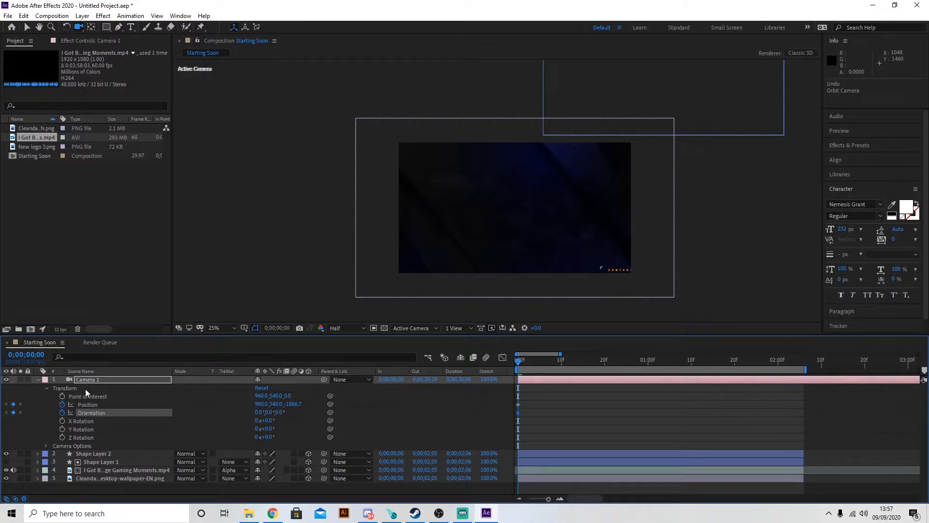
click(46, 446)
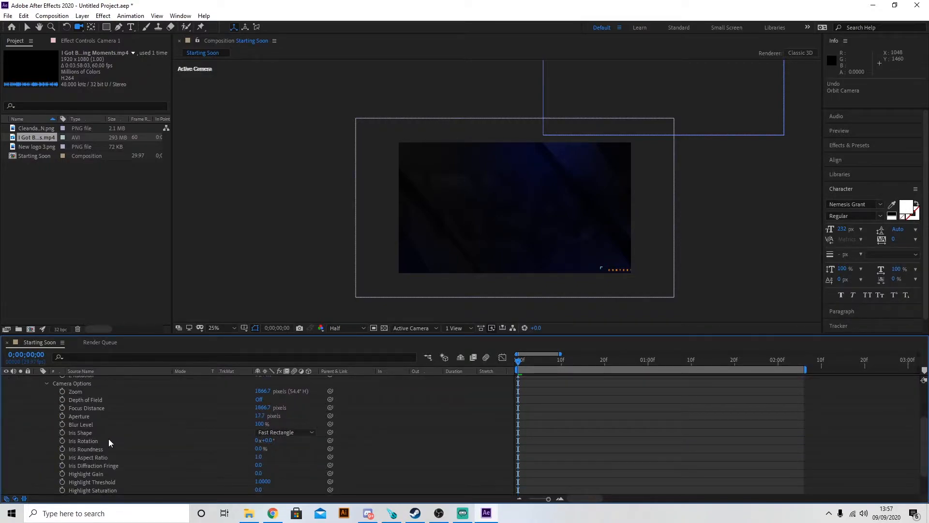
click(62, 391)
scroll(98, 406, up, 3)
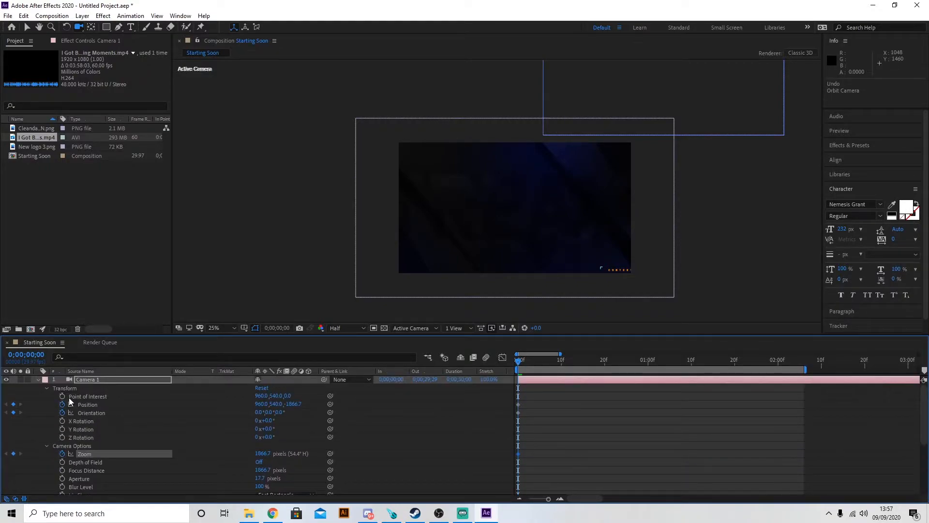
click(38, 379)
Orbit the camera to about 446, 605, -1793 at 0;00;00;00 and to about 1379, 638, -1816 at 0;00;02;05
drag(542, 223, 566, 232)
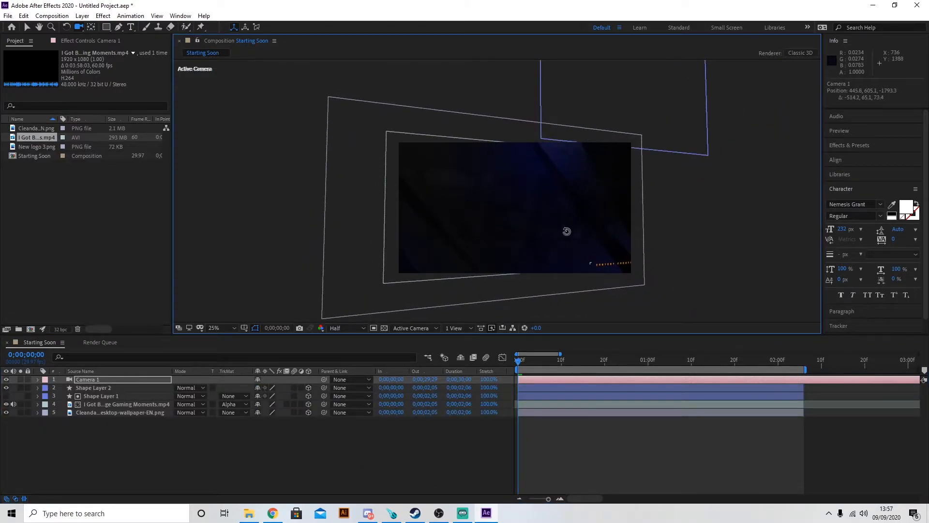
drag(542, 359, 800, 361)
drag(632, 259, 597, 236)
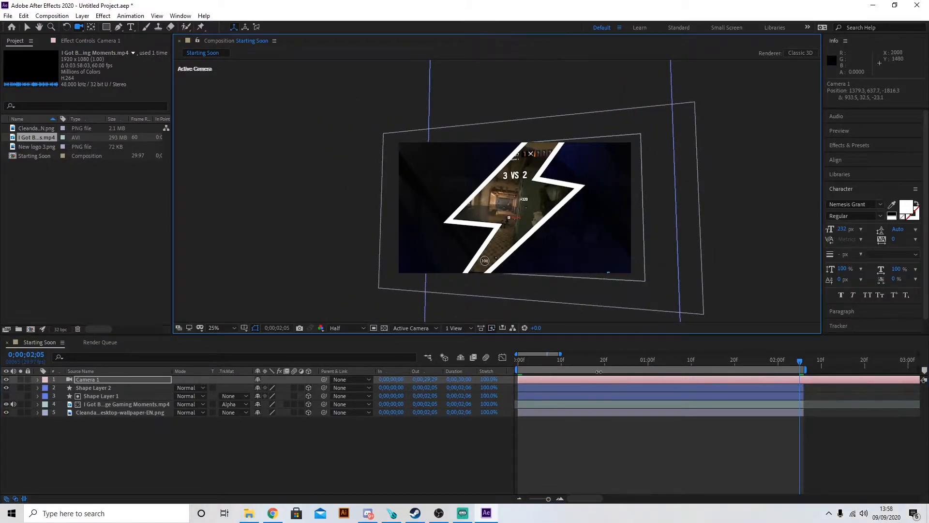
Switch to the Selection tool and preview the camera's orbit from the start of the composition
drag(585, 366, 468, 363)
click(28, 28)
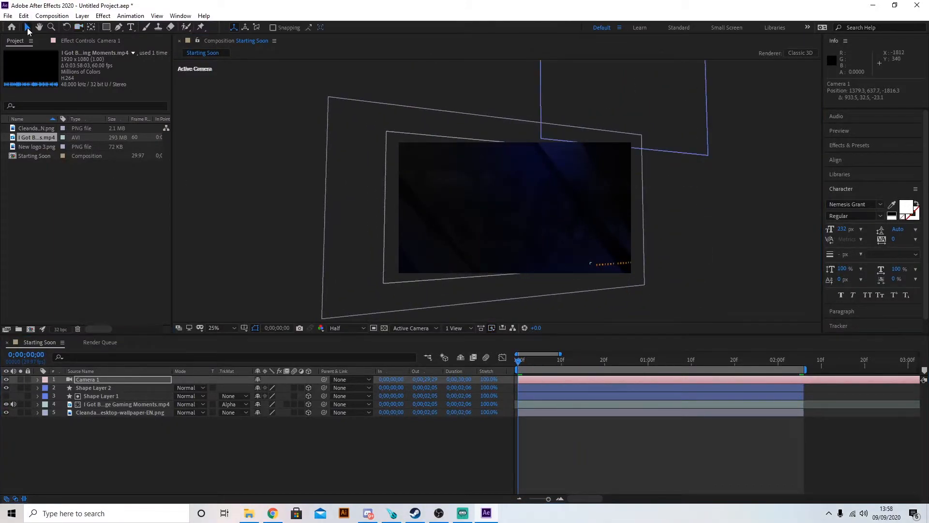
key(space)
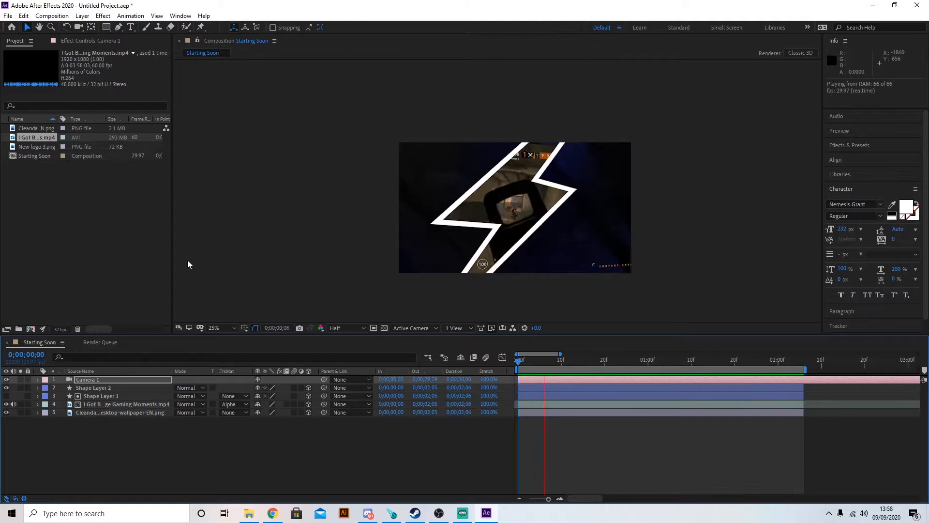
key(space)
key(Home)
At 0;00;00;00, enable Orientation keyframes on both shape layers and remove their Z Rotation keyframes
click(98, 388)
ctrl+click(105, 397)
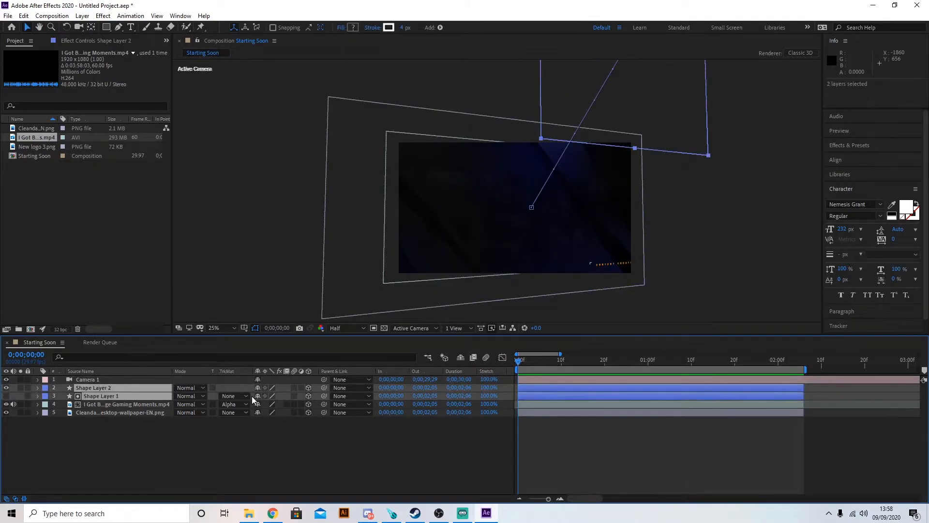
key(r)
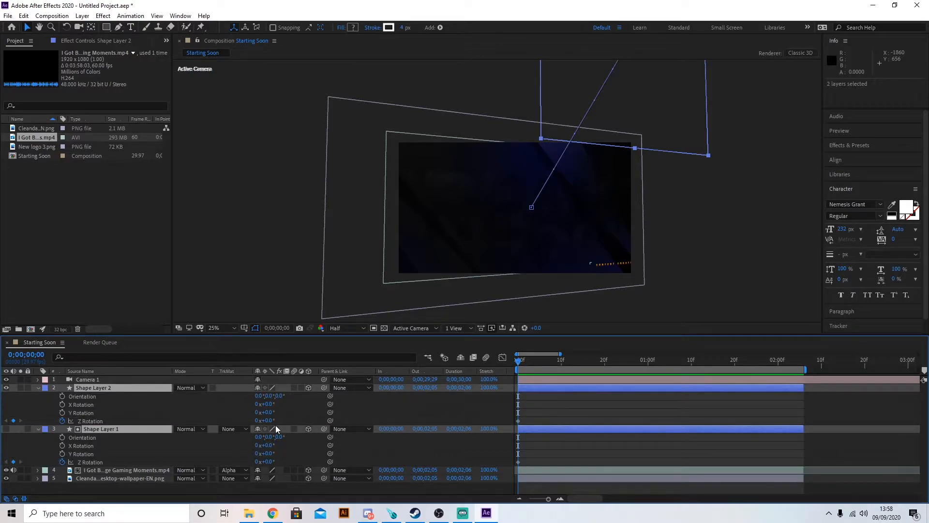
click(63, 397)
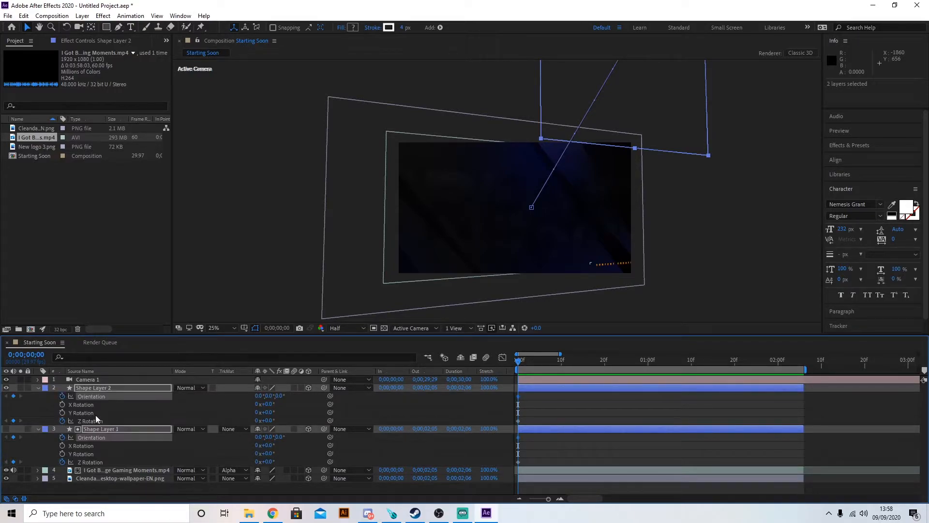
click(60, 421)
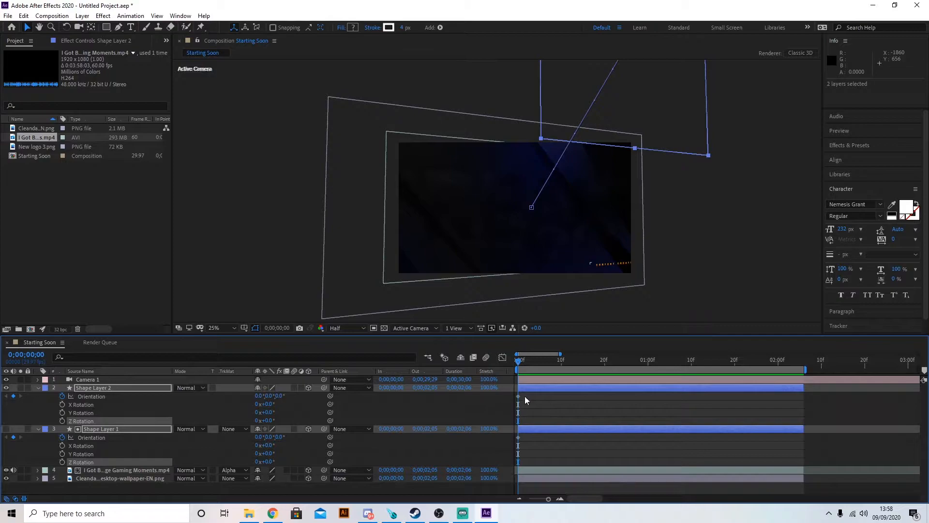
At 0;00;02;05, set the Z orientation of both shape layers to 14° and preview the bolt's rotation
key(space)
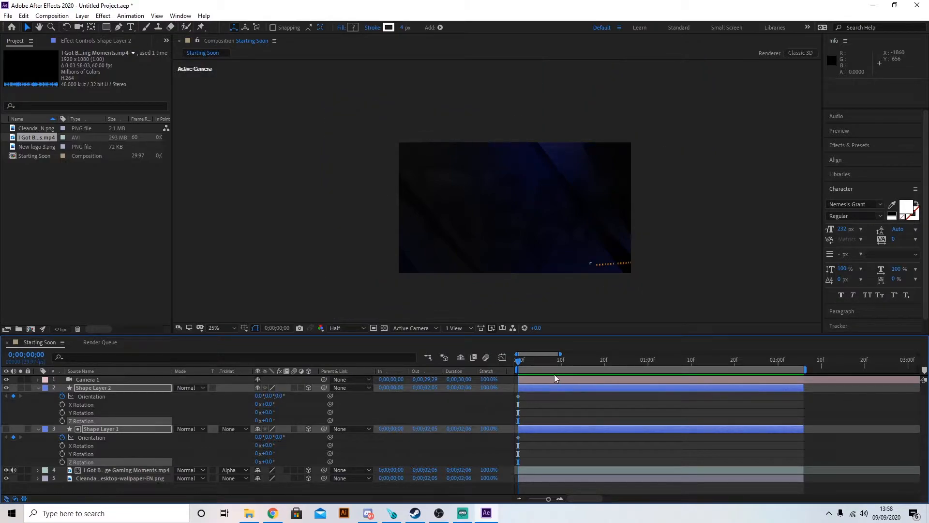
drag(724, 364, 800, 361)
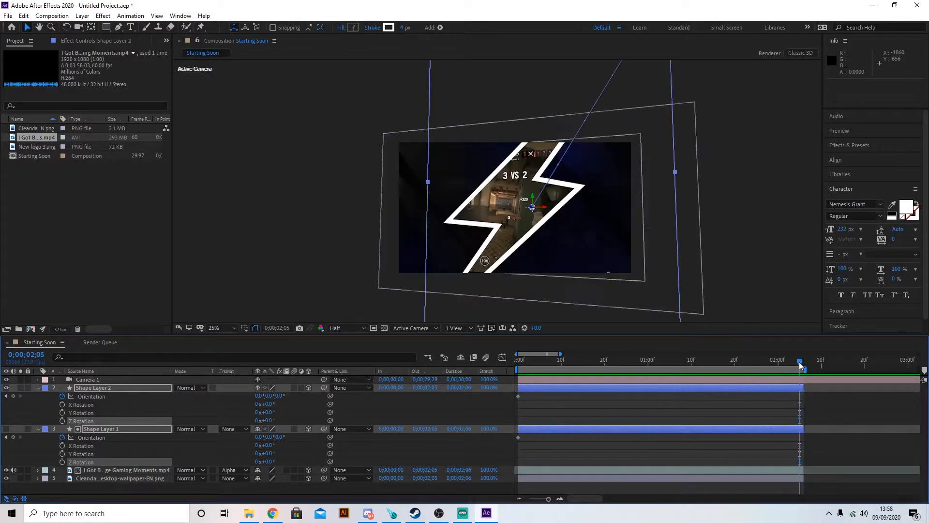
drag(279, 437, 285, 437)
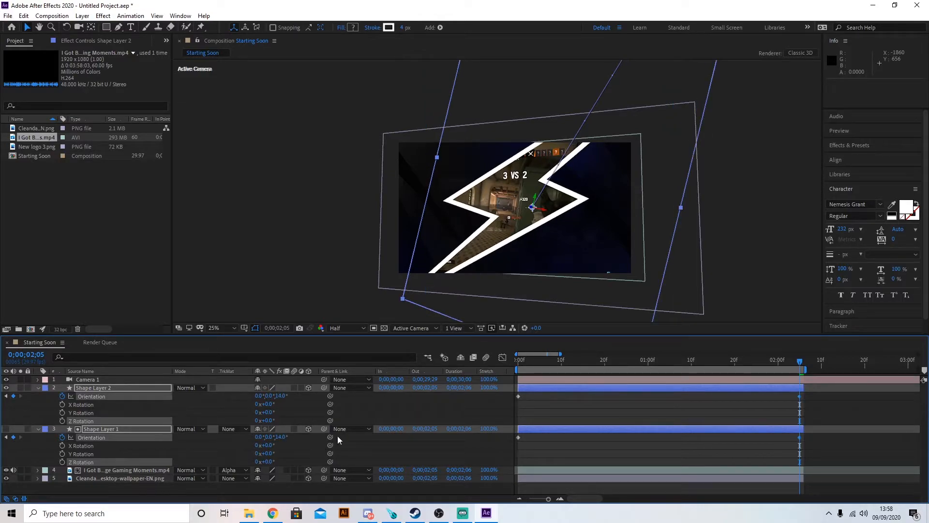
key(space)
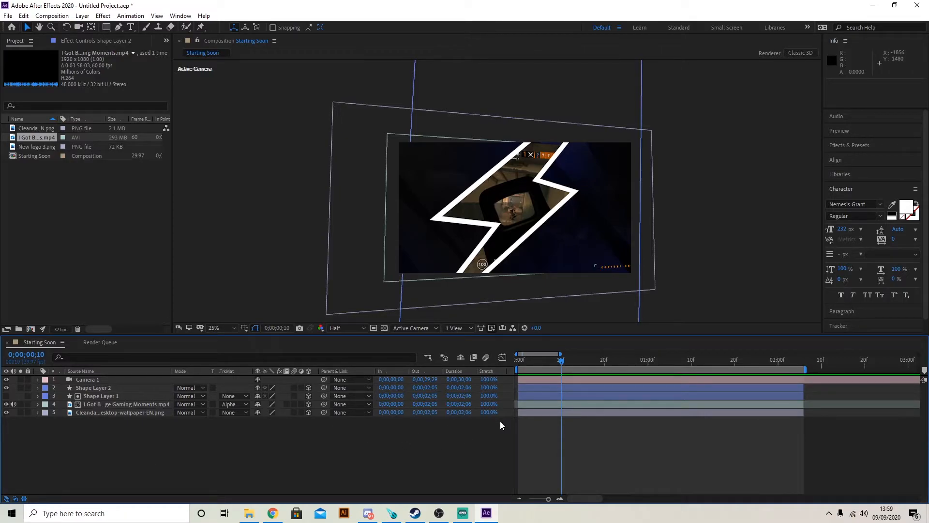
Apply the Curves effect to the gameplay footage layer and shape its RGB curve into a slight S-curve
click(530, 405)
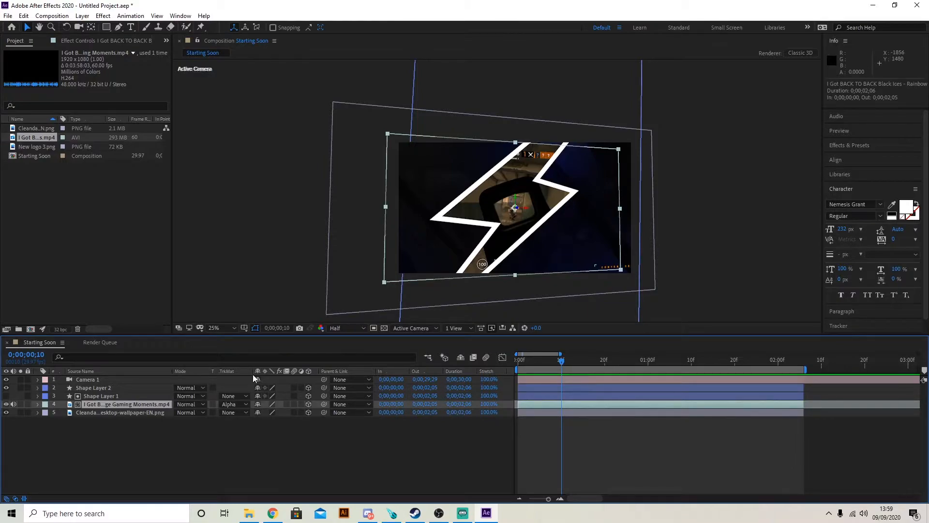
click(103, 16)
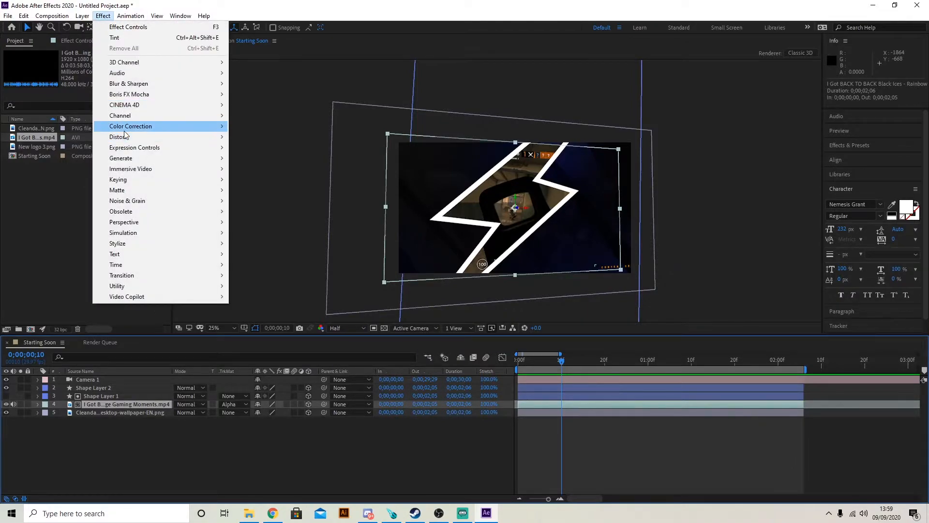
mouse_move(126, 127)
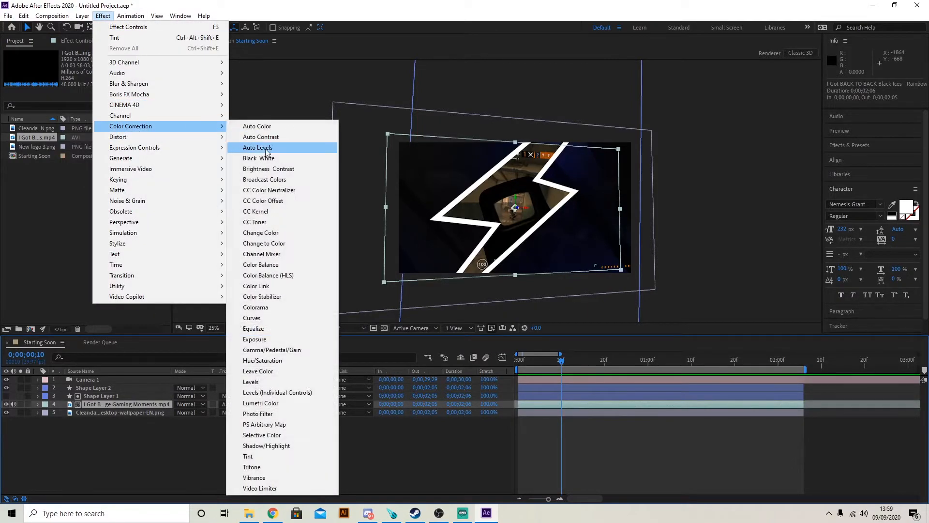
click(266, 318)
drag(113, 129, 104, 129)
drag(54, 180, 62, 191)
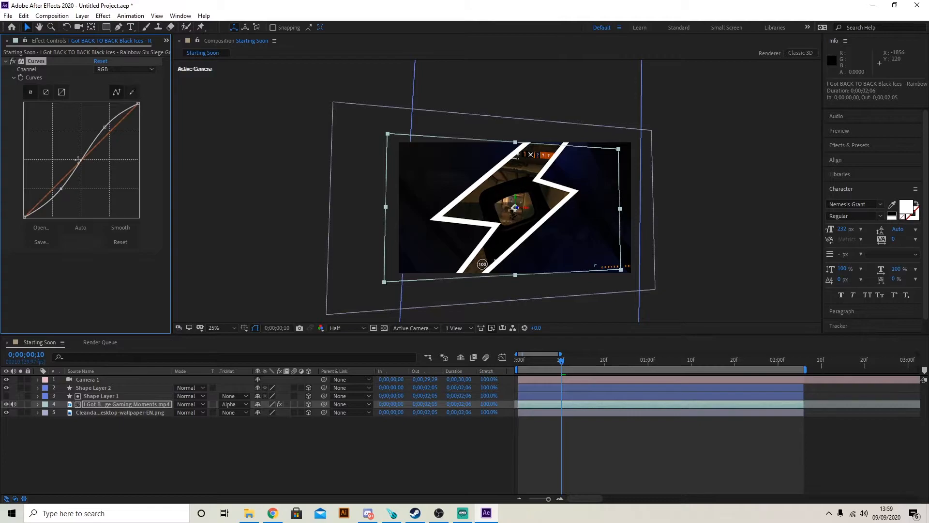
drag(105, 127, 107, 128)
drag(60, 189, 58, 188)
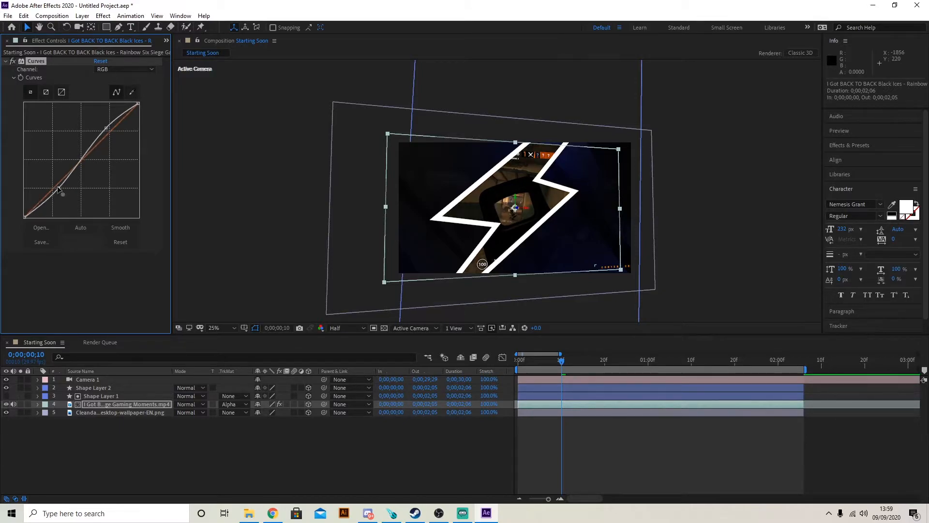
mouse_move(106, 129)
mouse_down()
mouse_move(98, 130)
mouse_move(106, 131)
mouse_up()
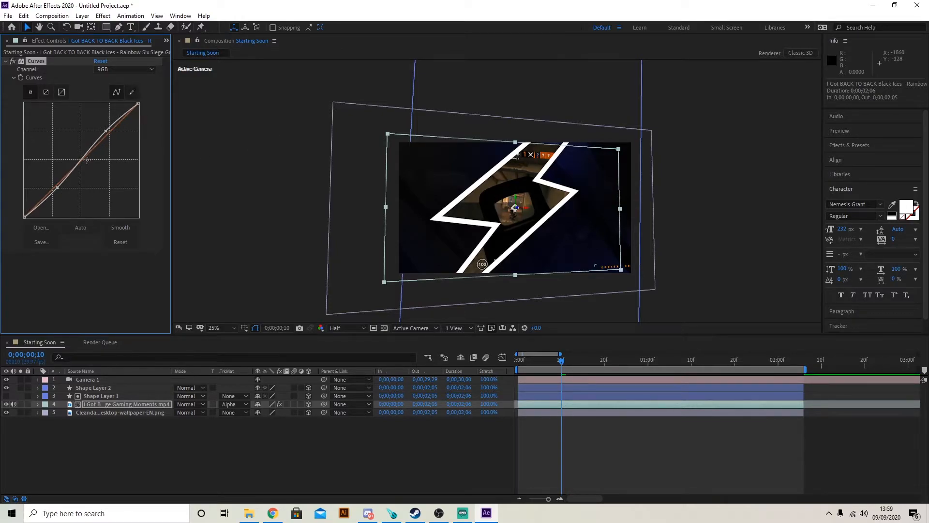
Add the Tint effect to the gameplay footage with an Amount to Tint of 39%, and preview from the start
click(82, 15)
mouse_move(133, 29)
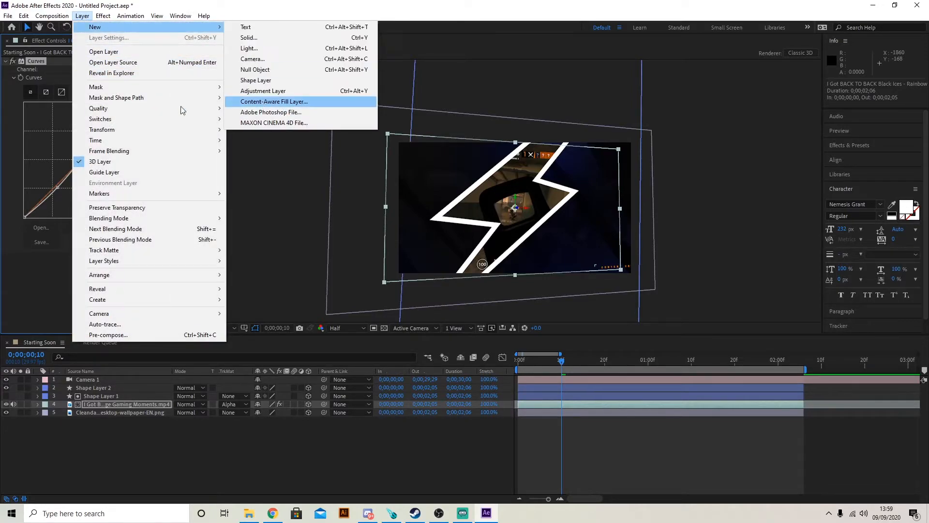
mouse_move(106, 18)
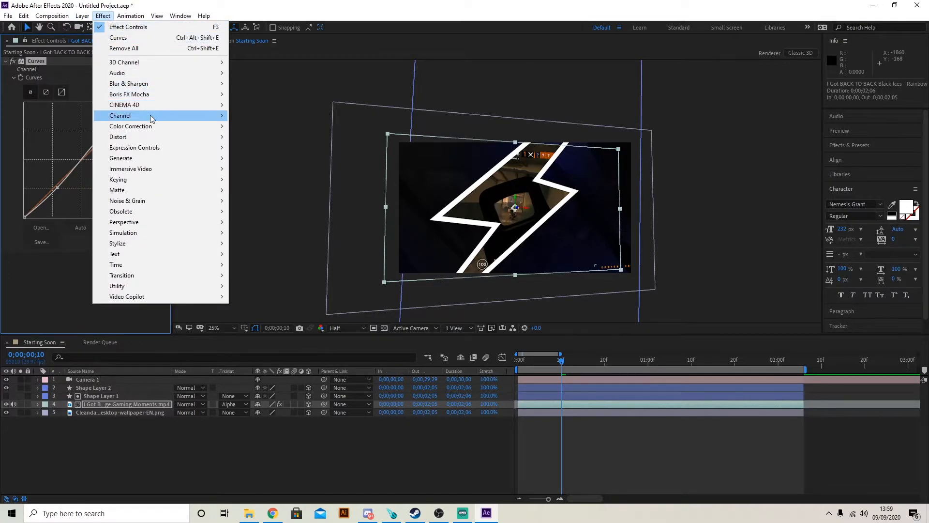
mouse_move(148, 127)
click(269, 458)
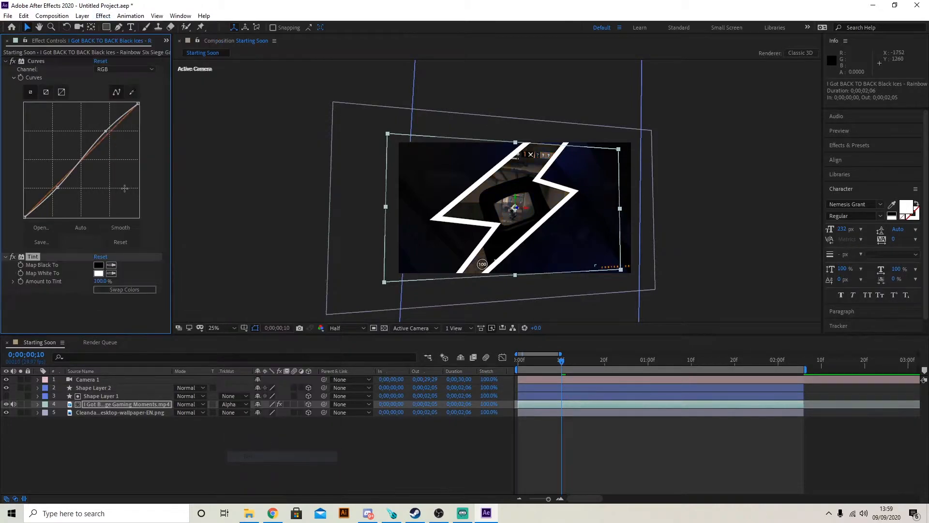
click(847, 145)
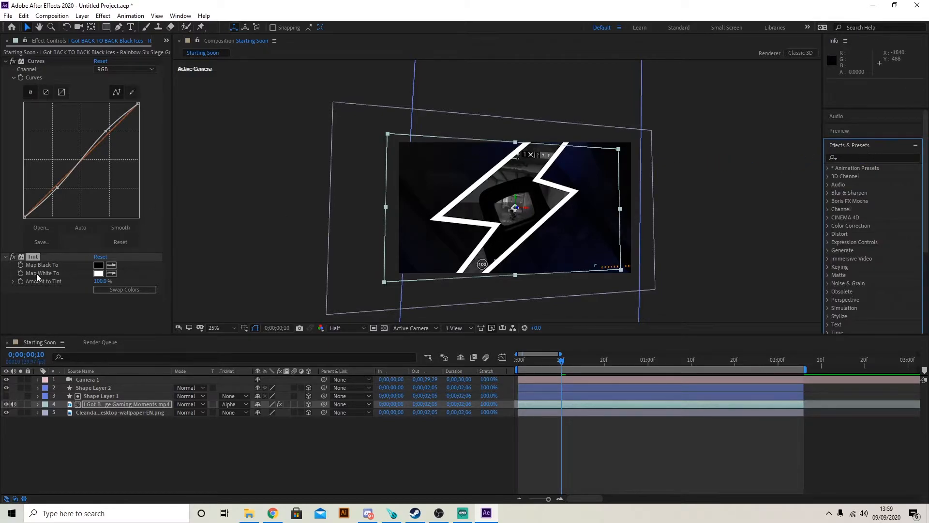
click(54, 306)
drag(100, 281, 75, 289)
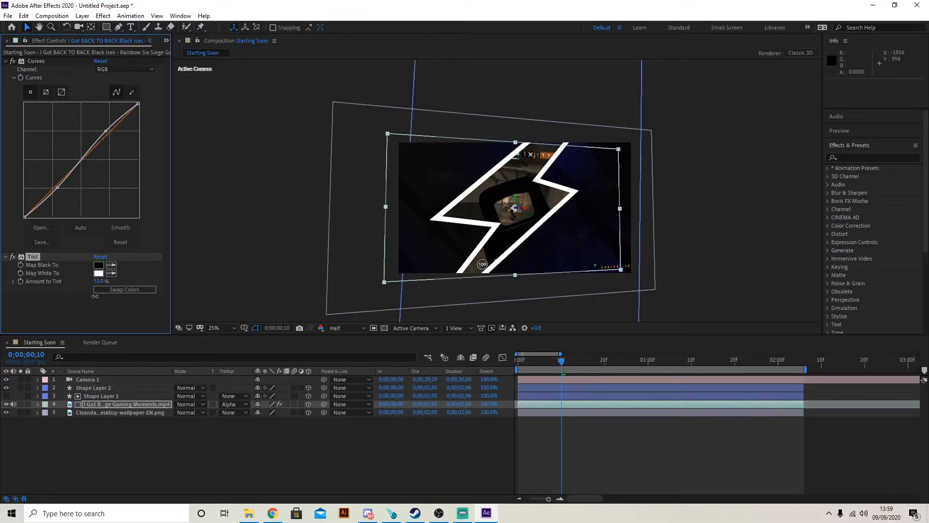
click(103, 311)
drag(97, 281, 101, 291)
click(105, 316)
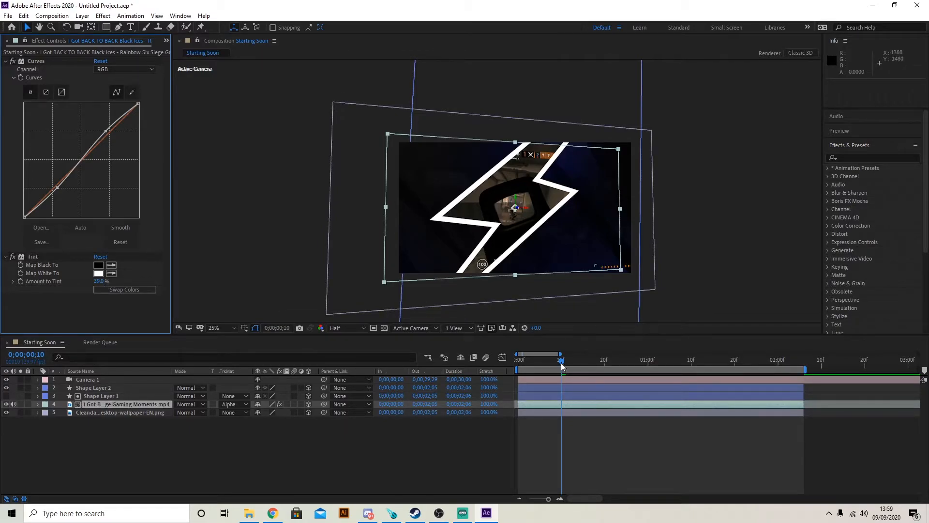
drag(563, 366, 486, 357)
key(space)
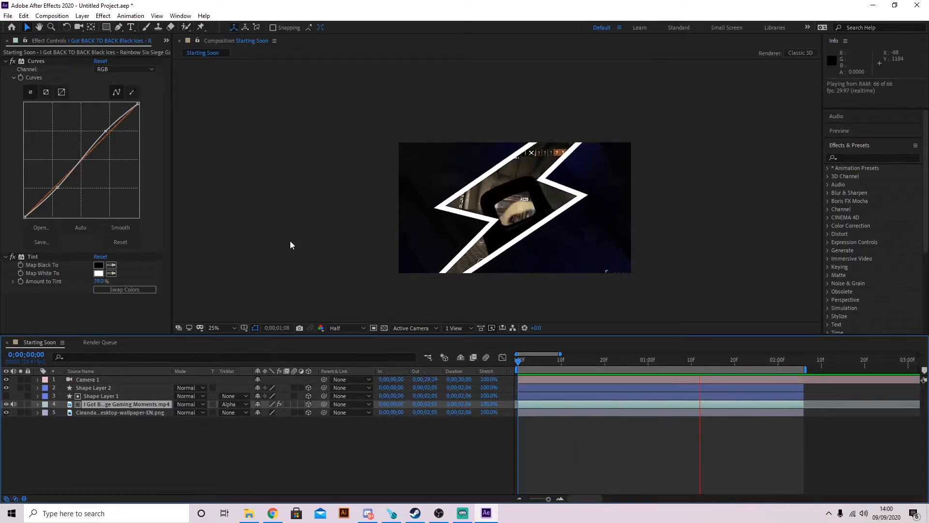
Split Camera 1 at 0;00;02;06 and remove the part after the split
mouse_move(800, 363)
mouse_down()
mouse_move(790, 362)
mouse_move(808, 370)
mouse_up()
click(804, 373)
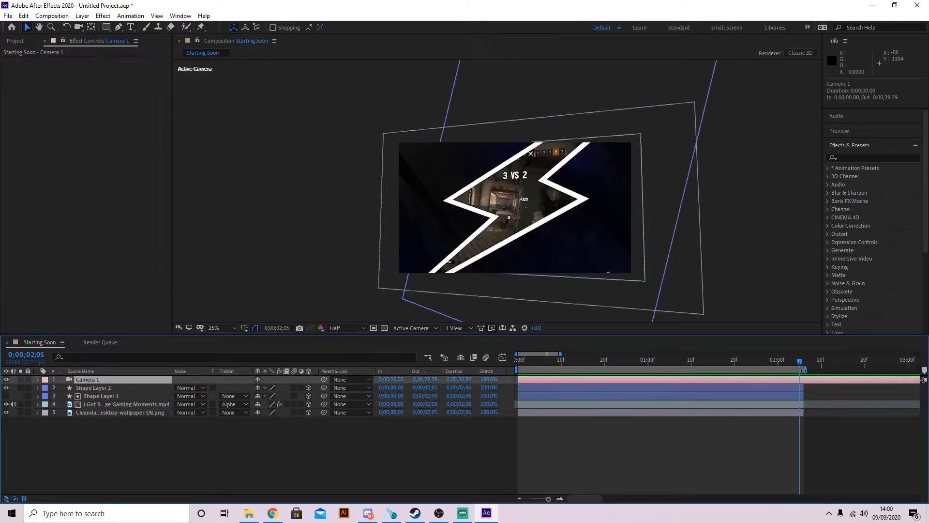
key(alt+Right)
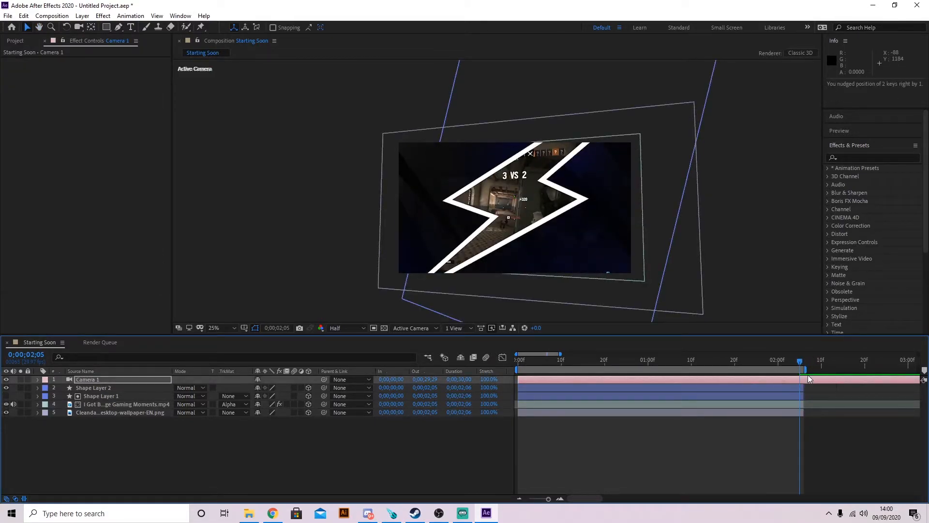
key(ctrl+z)
key(ctrl+shift+d)
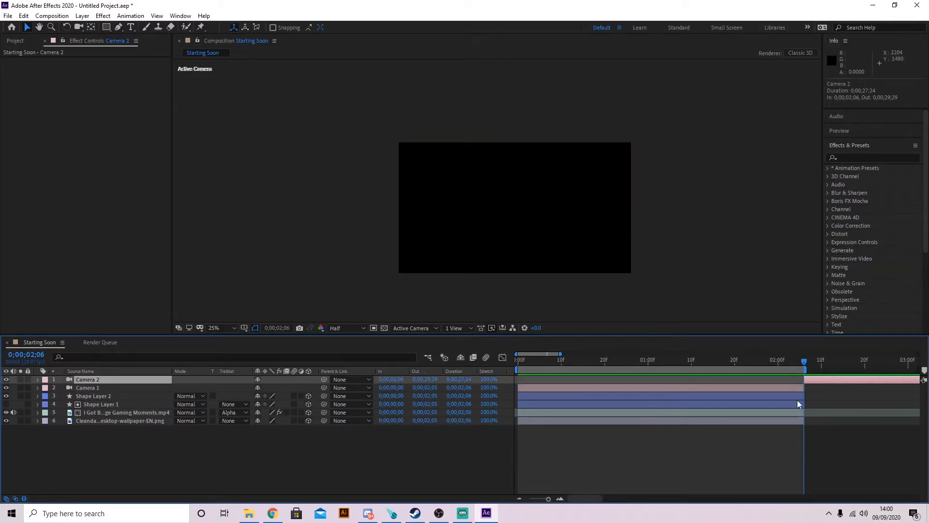
key(ctrl+x)
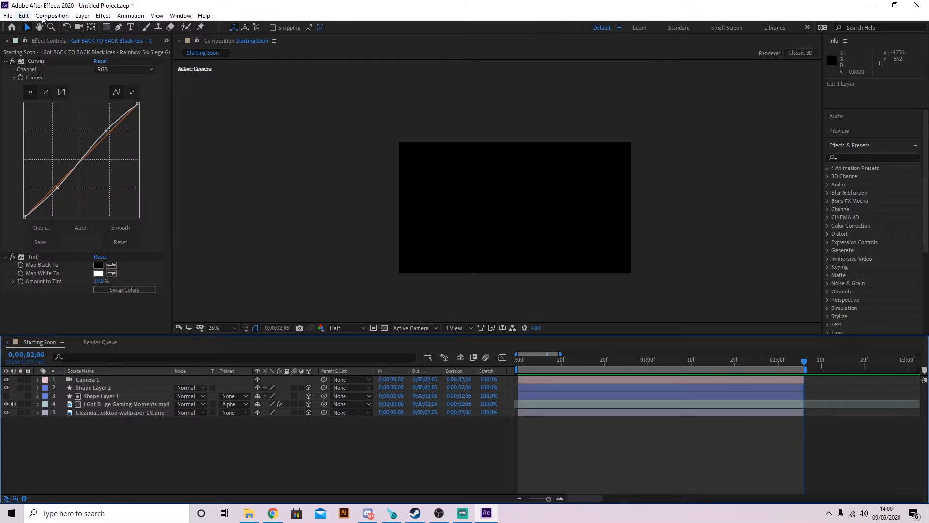
Add a second camera, Camera 2, and extend the wallpaper layer's end to 0;00;02;19
click(82, 15)
mouse_move(91, 30)
click(283, 60)
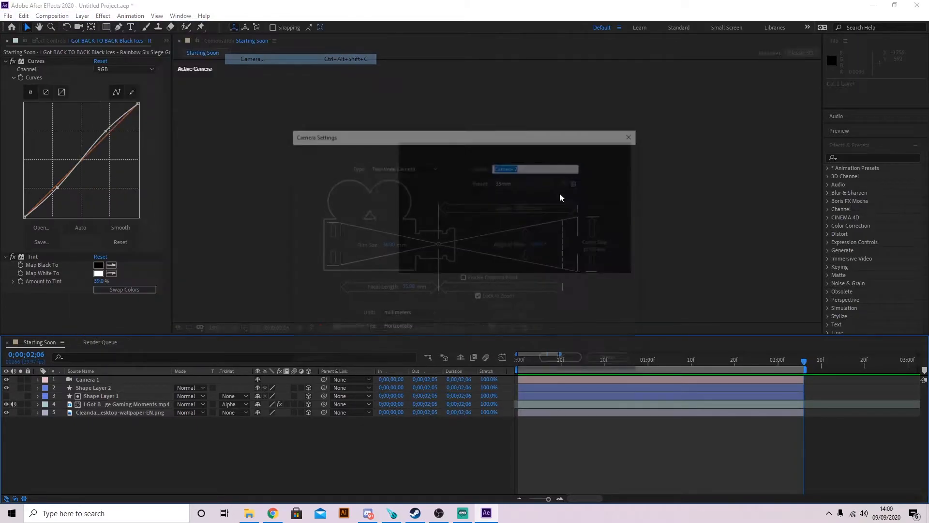
click(564, 360)
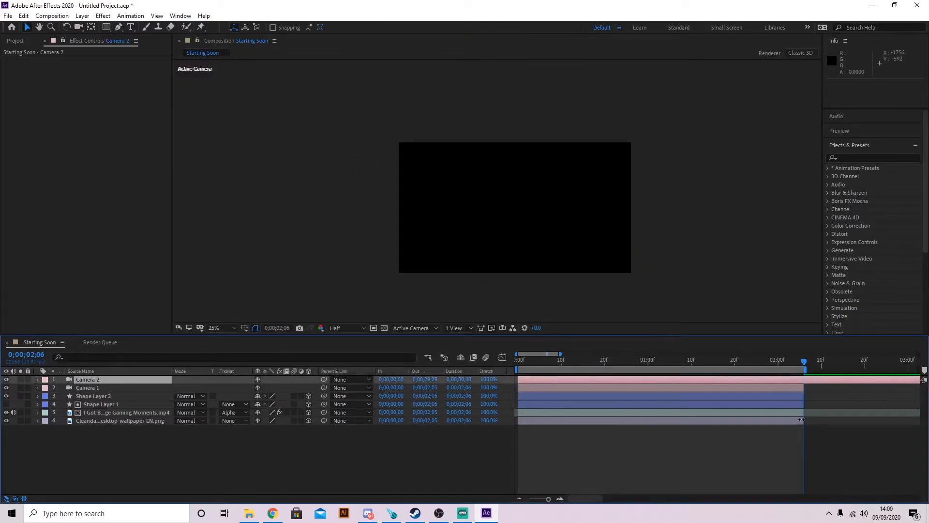
drag(804, 420, 864, 421)
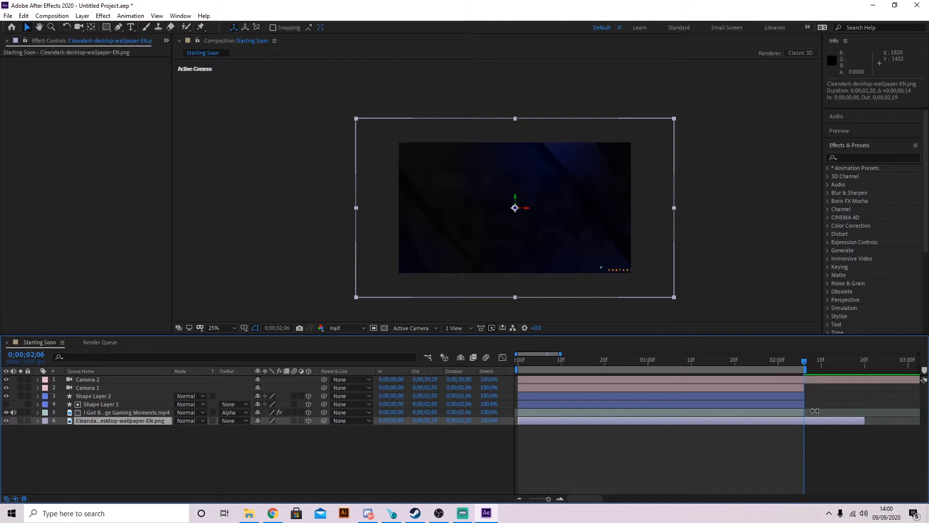
Duplicate both lightning bolt shape layers and stack the copies together directly above Shape Layer 2
ctrl+click(104, 404)
ctrl+click(104, 396)
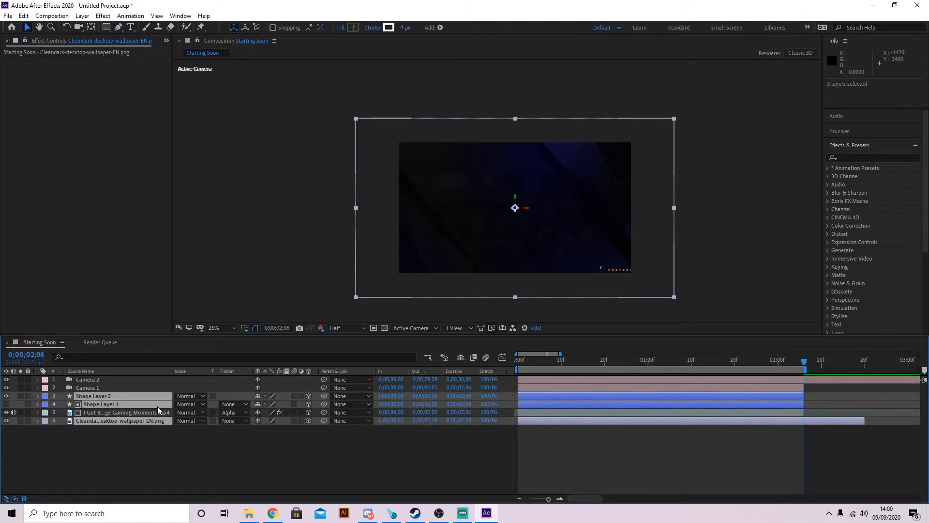
click(135, 431)
click(109, 405)
ctrl+click(107, 396)
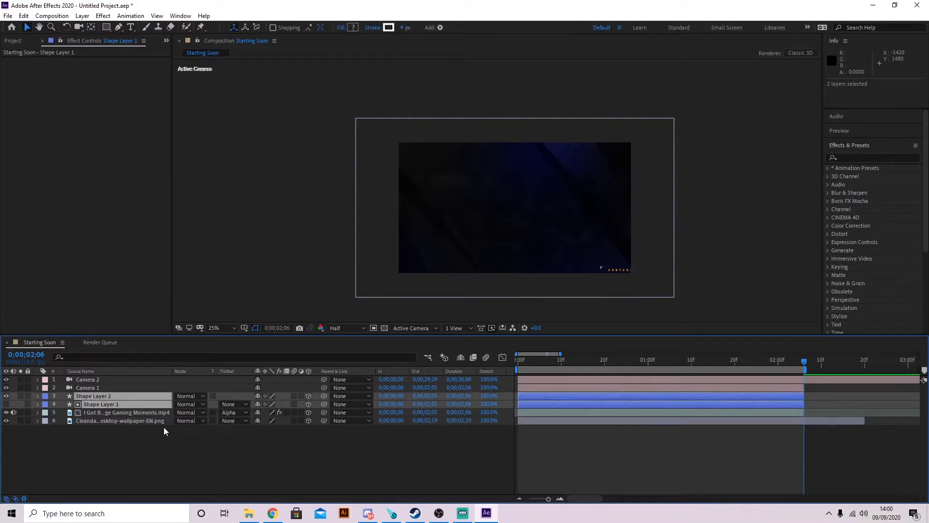
key(ctrl+d)
click(111, 466)
drag(97, 415, 97, 402)
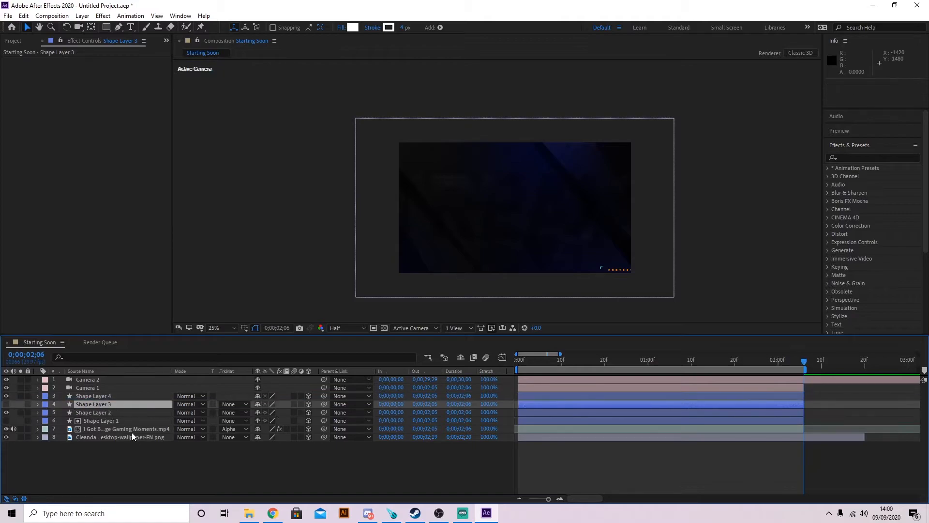
click(122, 440)
Add the video "Dusk Any% Inbounds in 33 26" from the Youtube folder to the Starting Soon composition
click(249, 513)
scroll(705, 256, down, 8)
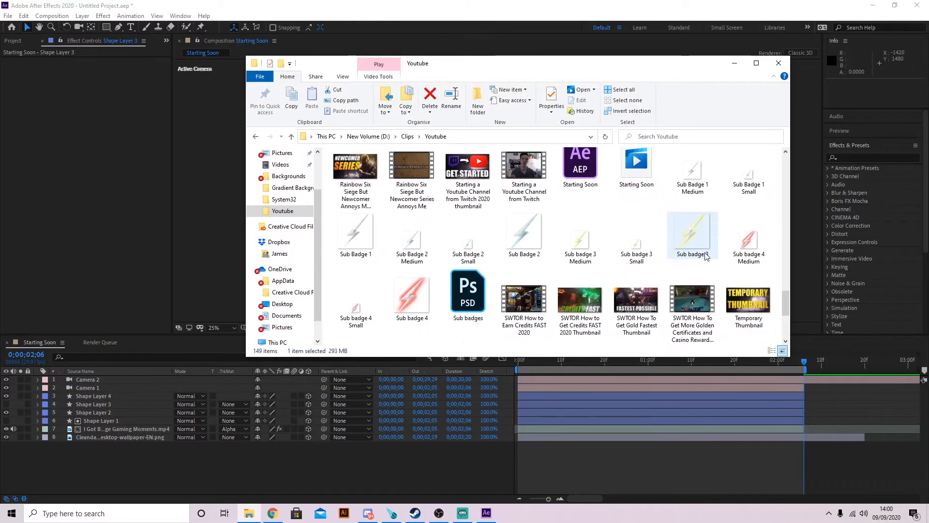
scroll(705, 257, up, 10)
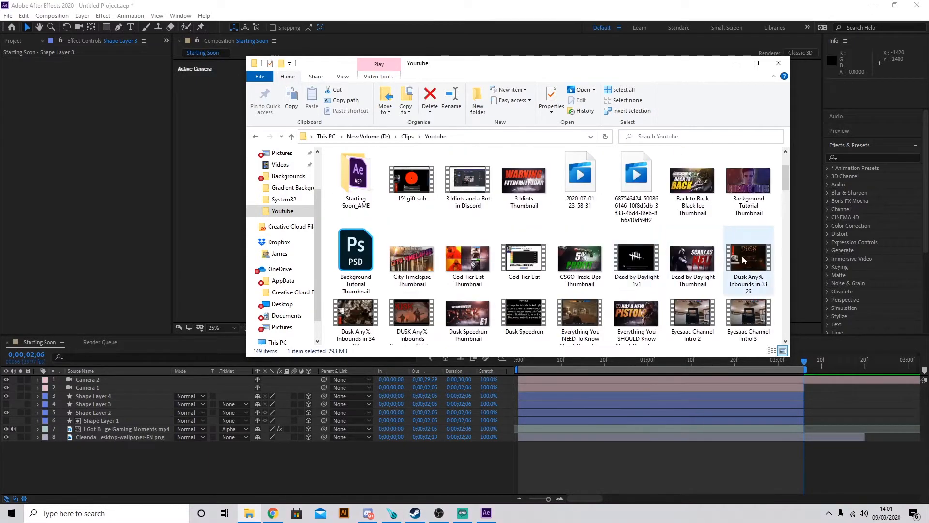
drag(746, 284, 121, 395)
click(734, 62)
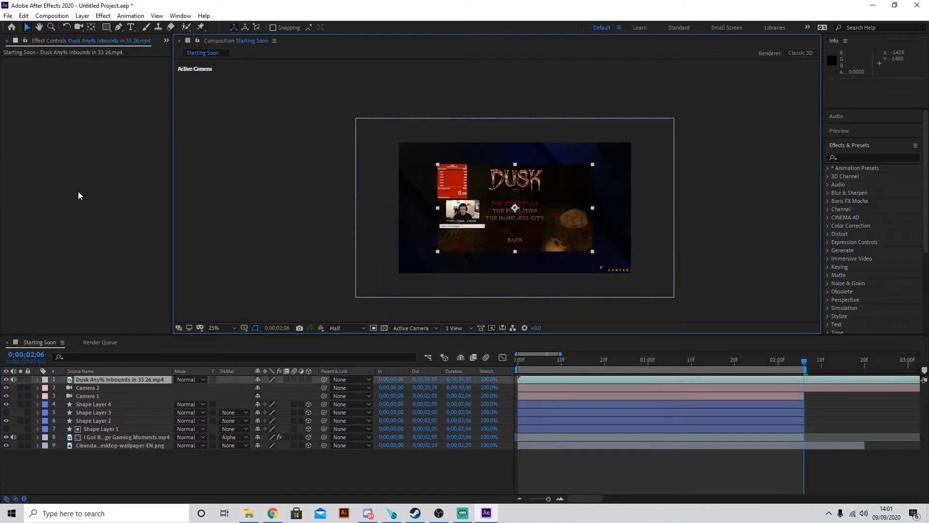
Scale the Dusk footage to 153% and move its layer directly beneath Shape Layer 3
key(s)
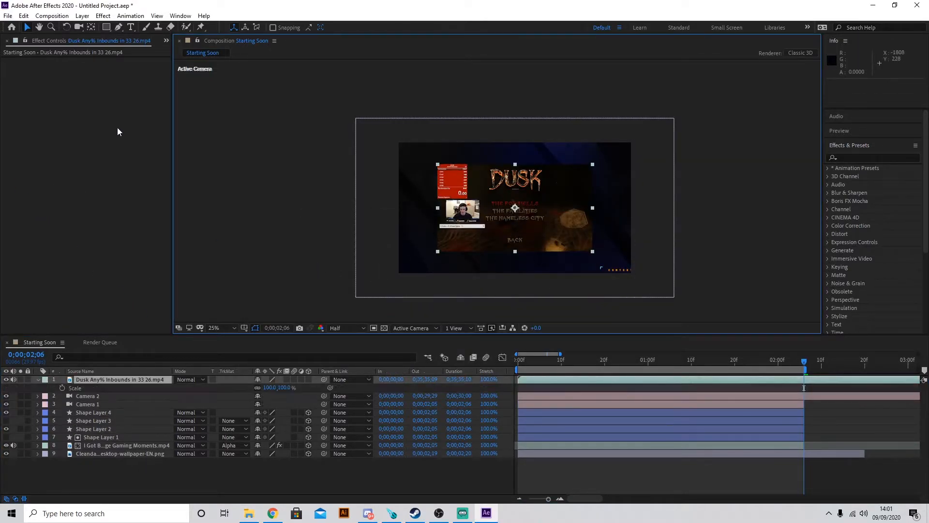
mouse_move(289, 388)
mouse_down()
mouse_move(317, 392)
mouse_move(292, 395)
mouse_up()
click(684, 373)
drag(116, 380, 111, 425)
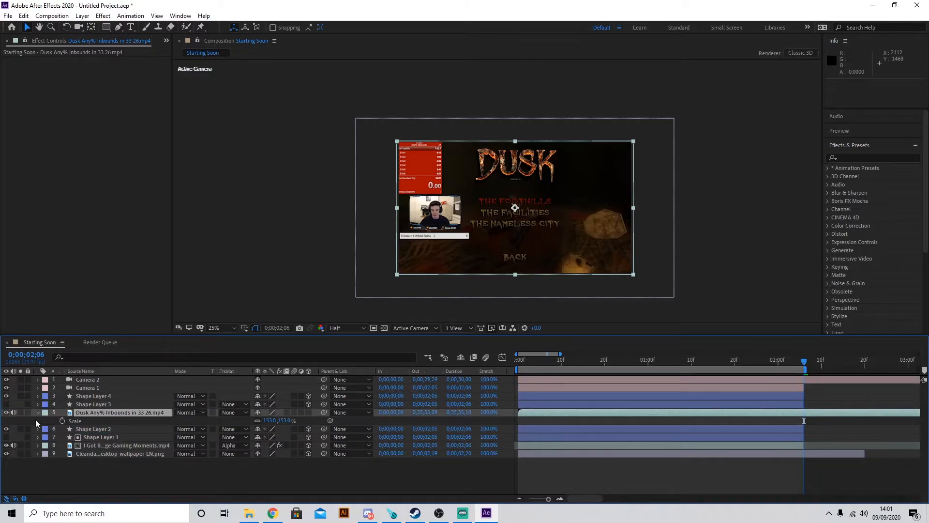
Mute the Dusk footage, split it at 0;00;02;06 and remove the part before the split
click(14, 412)
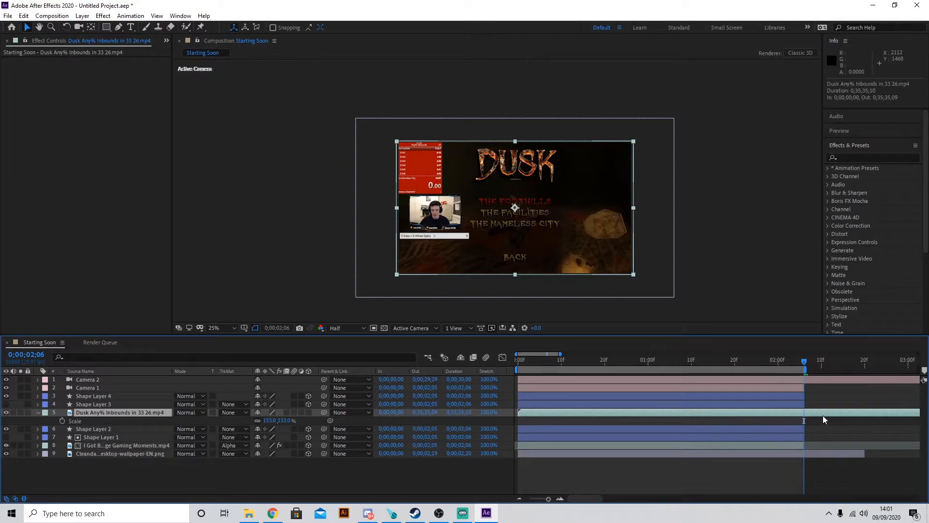
key(ctrl+shift+d)
click(782, 424)
key(ctrl+x)
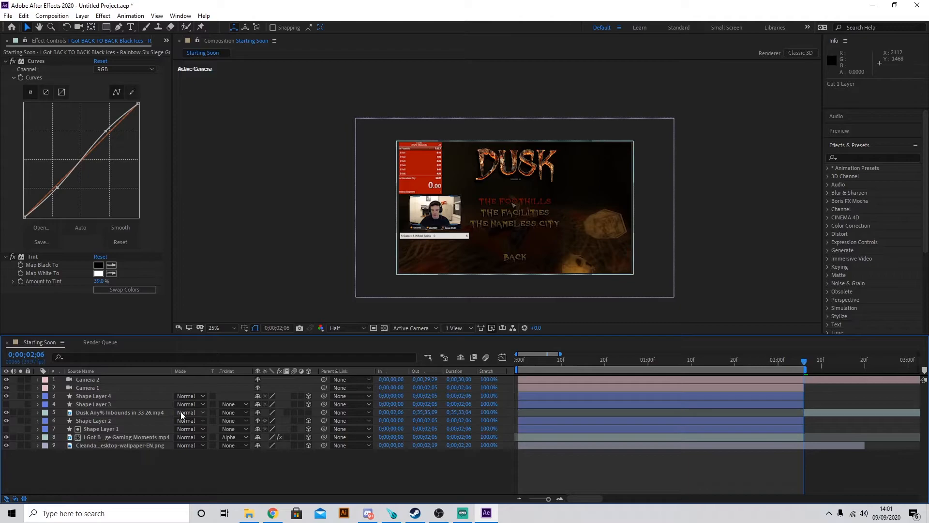
Shift Shape Layers 3 and 4 to start at 0;00;02;06 and trim Camera 2 to begin at the same time
click(40, 398)
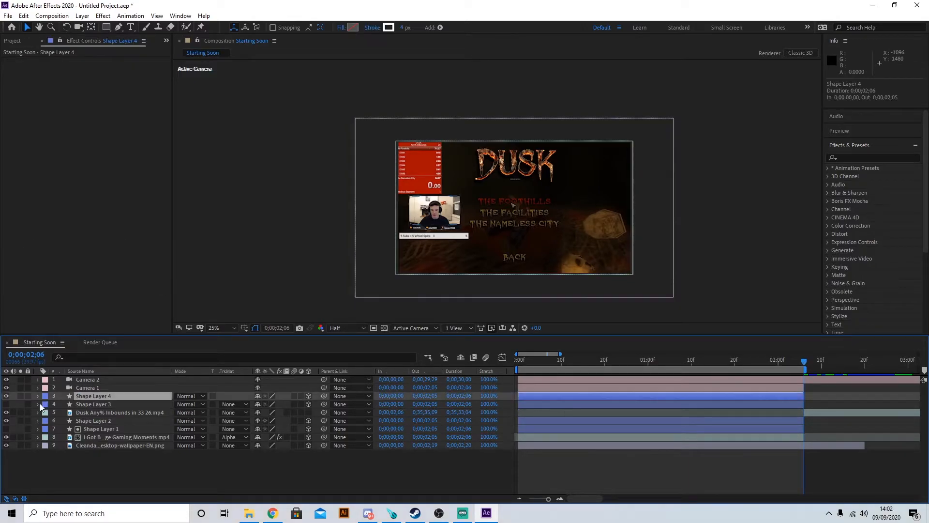
click(114, 403)
ctrl+click(112, 396)
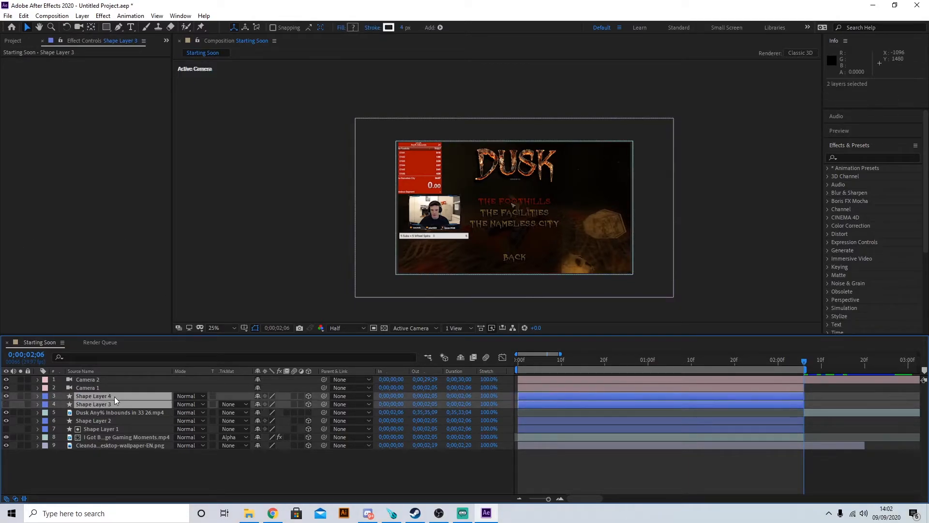
drag(535, 397, 832, 397)
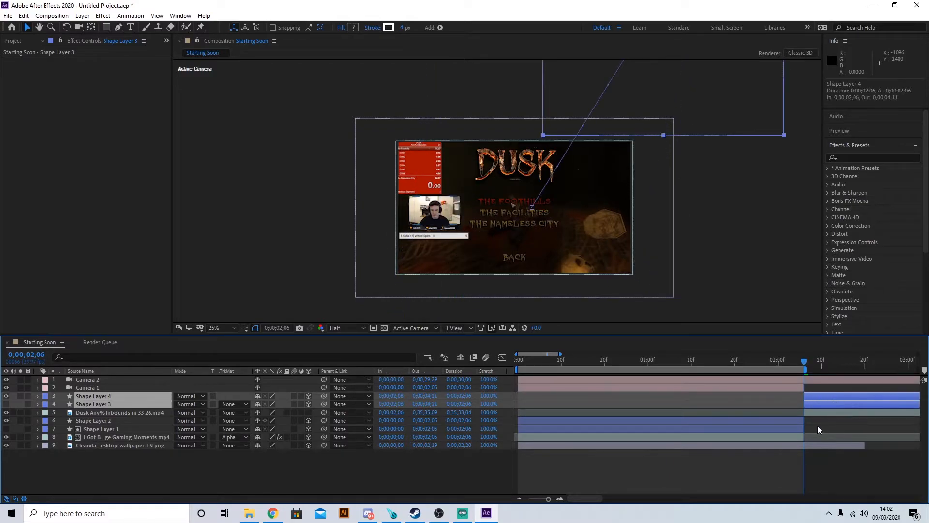
click(309, 469)
key(space)
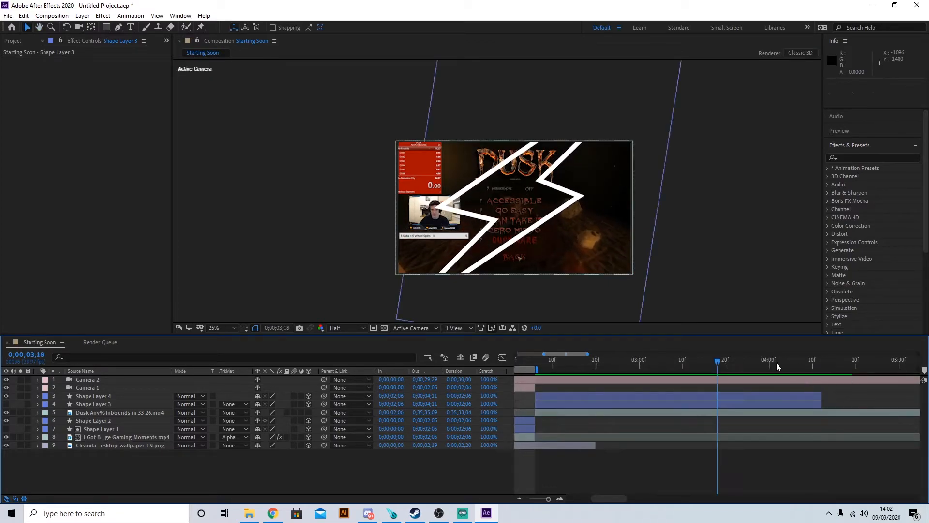
drag(601, 498, 591, 498)
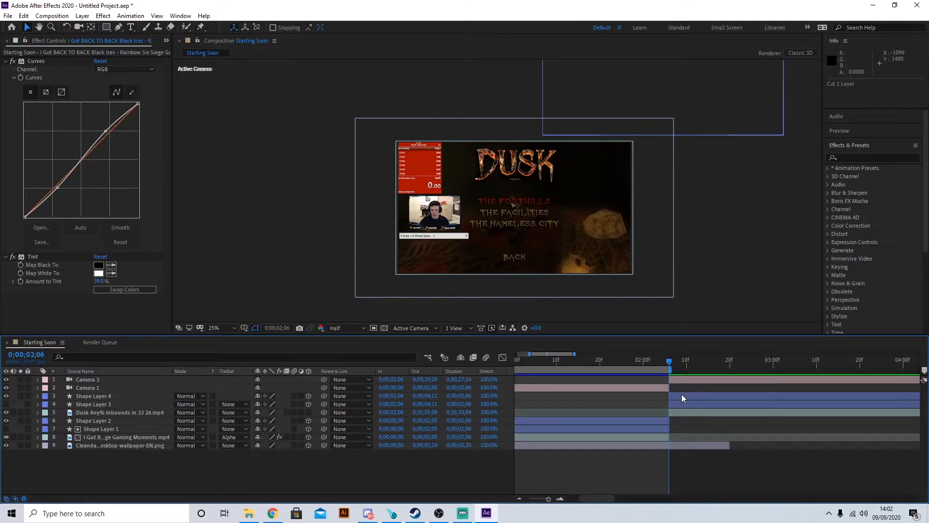
Clear the existing Position animation from Shape Layers 3 and 4
click(681, 396)
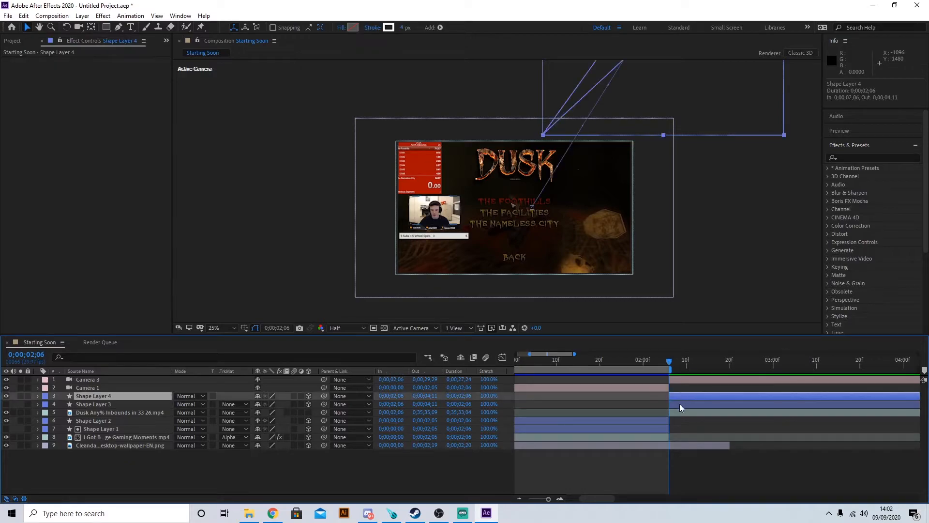
shift+click(679, 404)
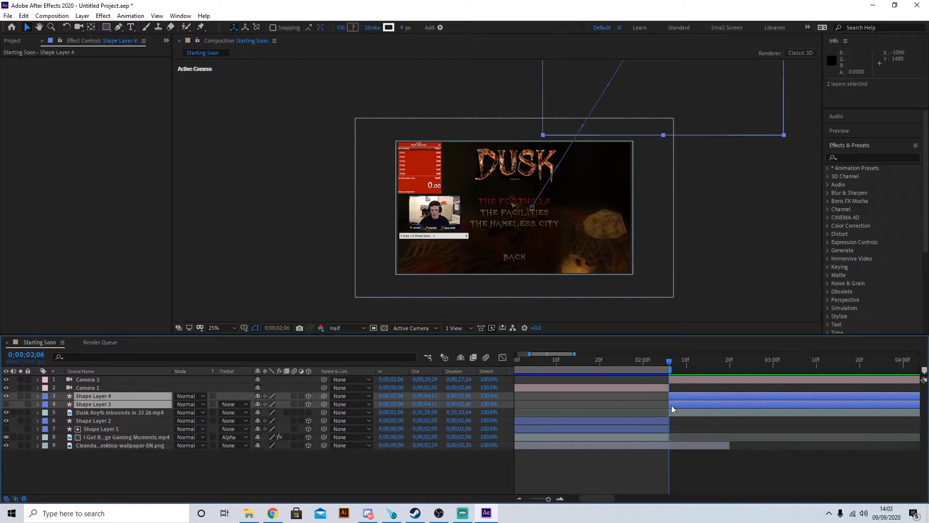
key(p)
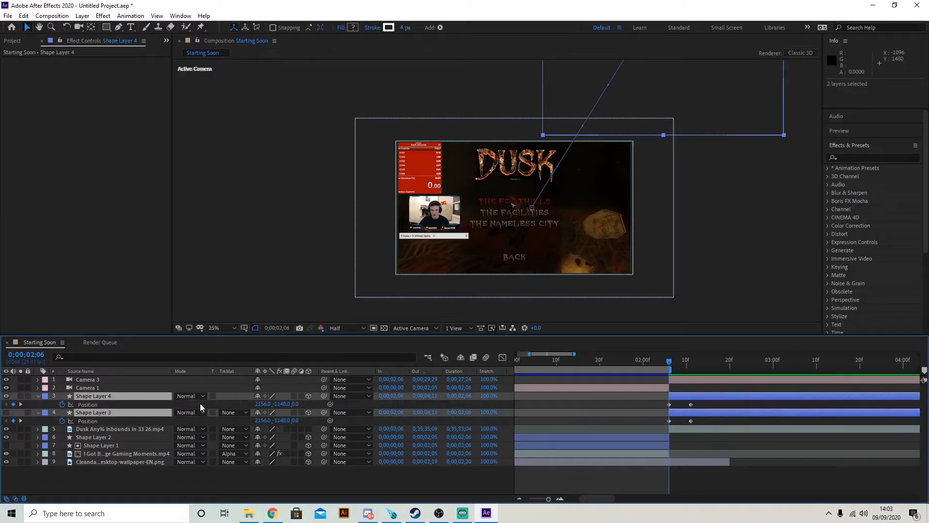
click(62, 405)
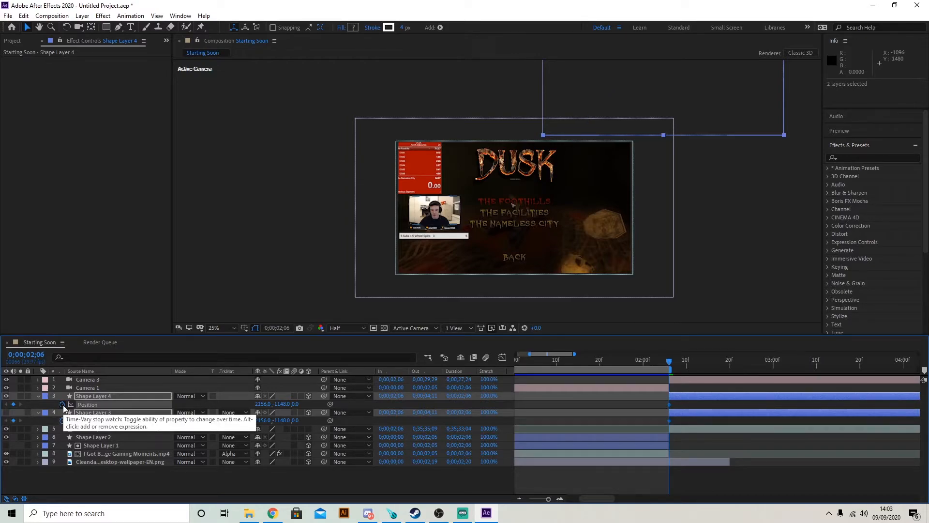
key(p)
Rotate both bolts and keyframe their Position from -1192, -816 at 0;00;02;06 to 800, 316 at 0;00;02;11
key(alt+shift+p)
key(alt+shift+r)
drag(644, 107, 455, 251)
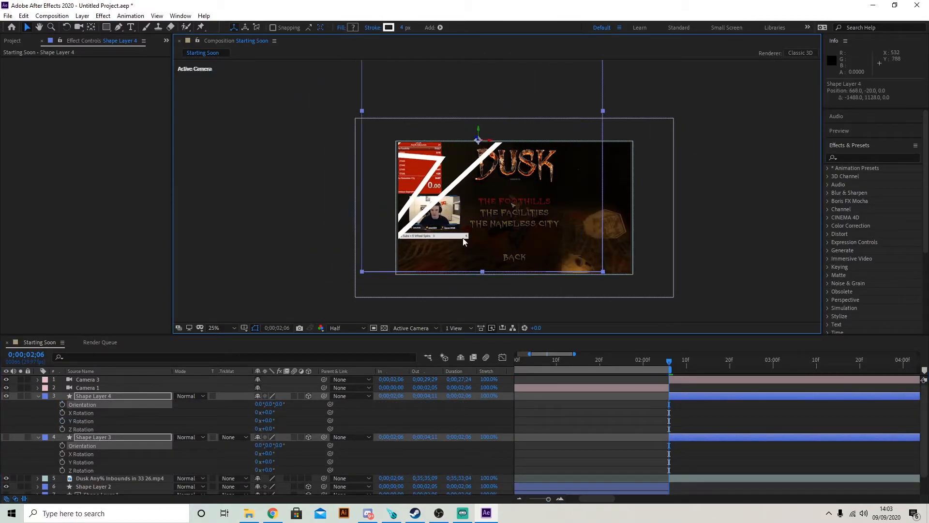
key(r)
key(r)
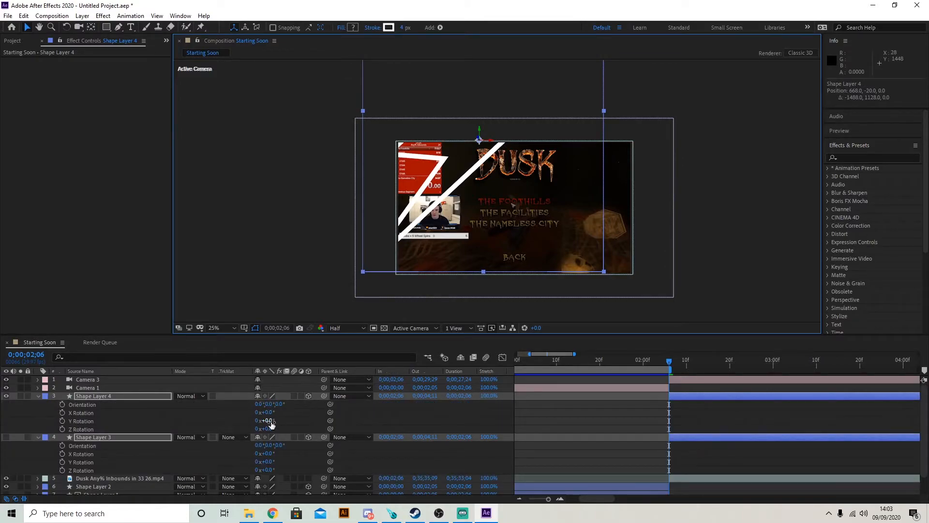
drag(283, 406, 241, 409)
drag(478, 209, 253, 114)
click(62, 405)
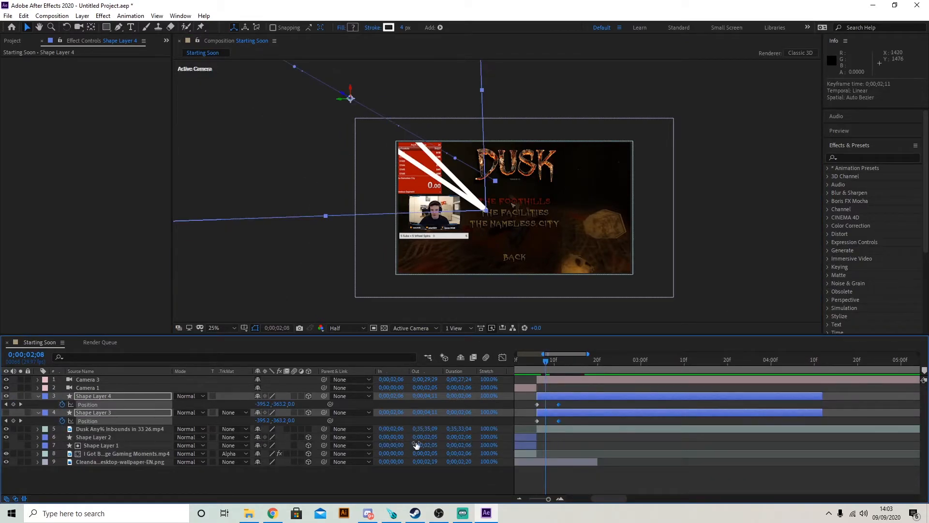
Set the Dusk footage's track matte to Alpha Matte "Shape Layer 3"
click(198, 429)
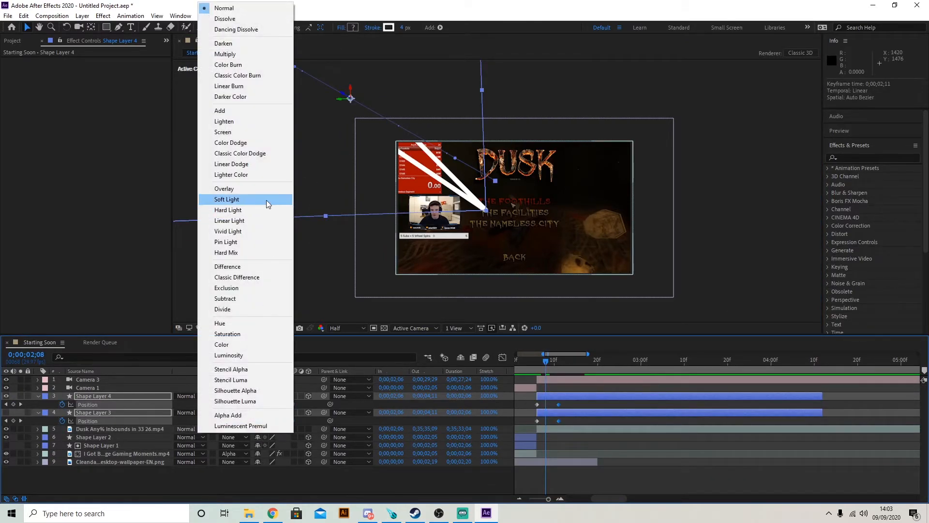
click(231, 468)
click(229, 428)
click(252, 453)
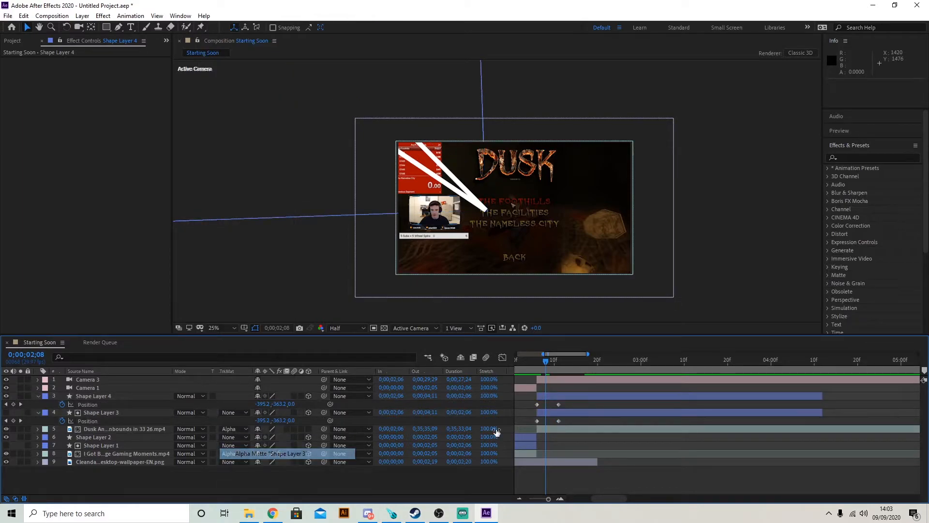
Preview the second bolt section and extend the Cleandark wallpaper layer to end at 0;00;04;20
key(space)
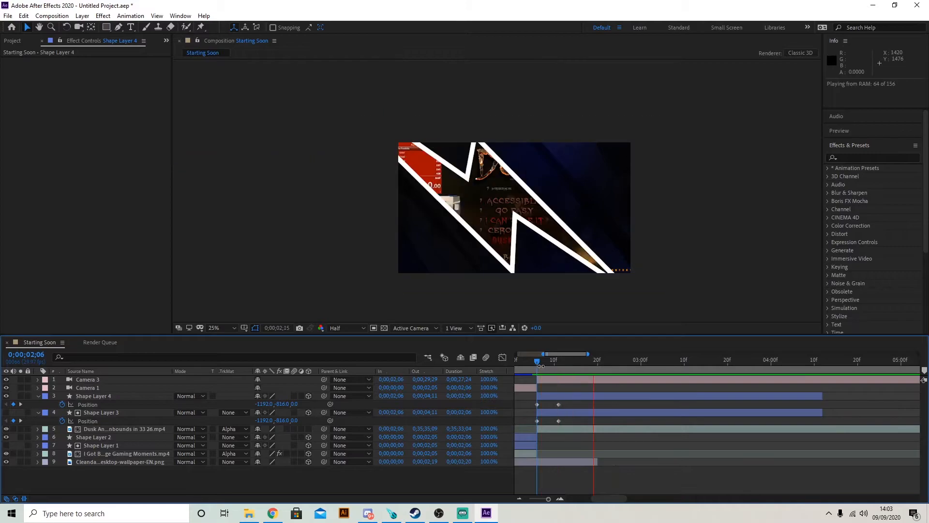
key(space)
click(591, 462)
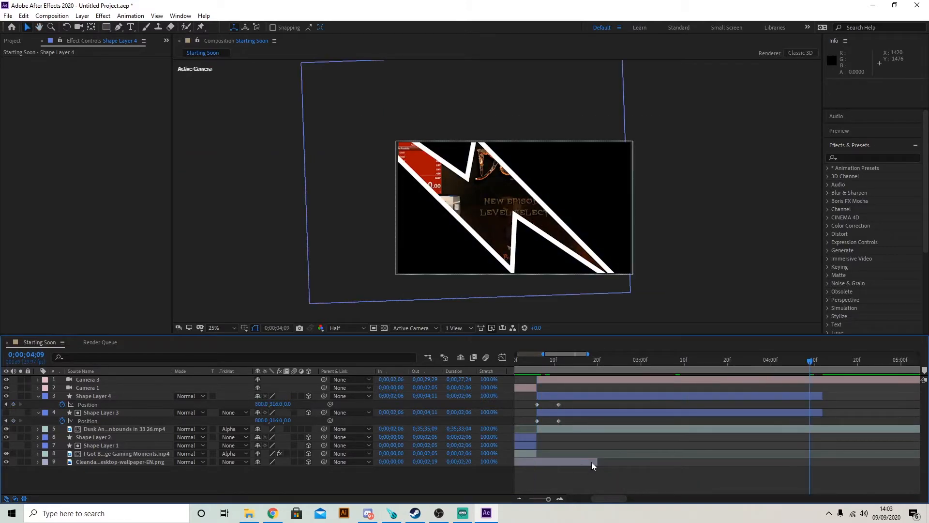
drag(591, 462, 862, 458)
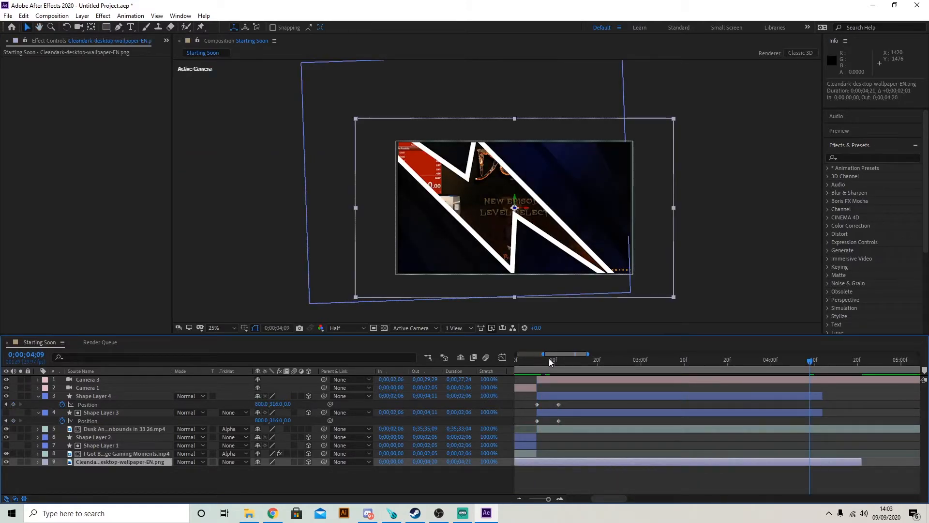
Orbit Camera 3 at 0;00;02;06 to Position 960, 1387.4, -1663.2 so the wallpaper is seen from below
click(536, 360)
click(553, 378)
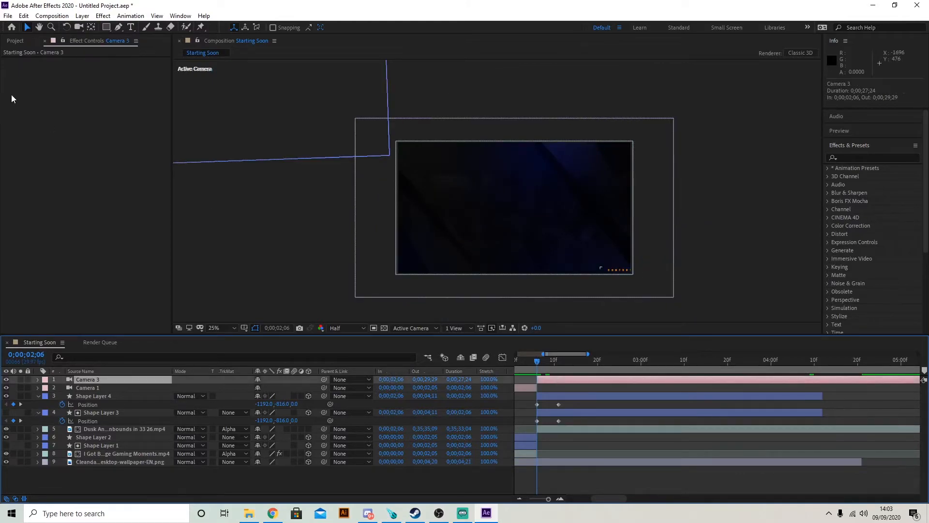
click(78, 27)
drag(483, 222, 483, 210)
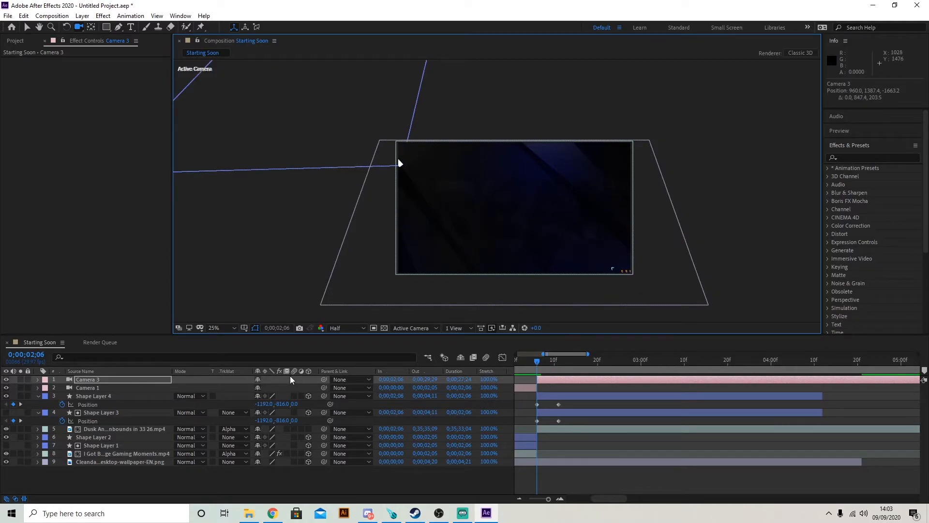
Add Position and Orientation keyframes to Camera 3 at 0;00;02;06
key(p)
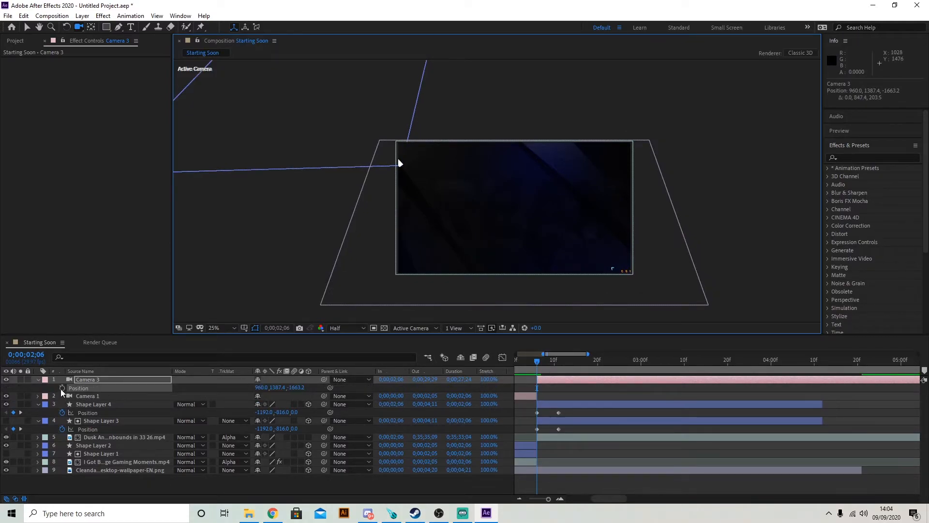
click(38, 380)
click(39, 380)
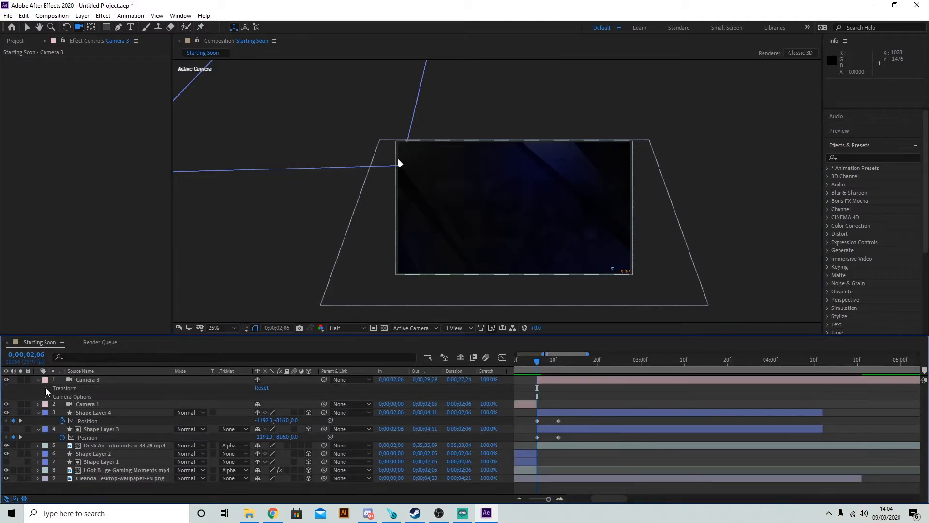
click(46, 389)
click(61, 405)
click(62, 413)
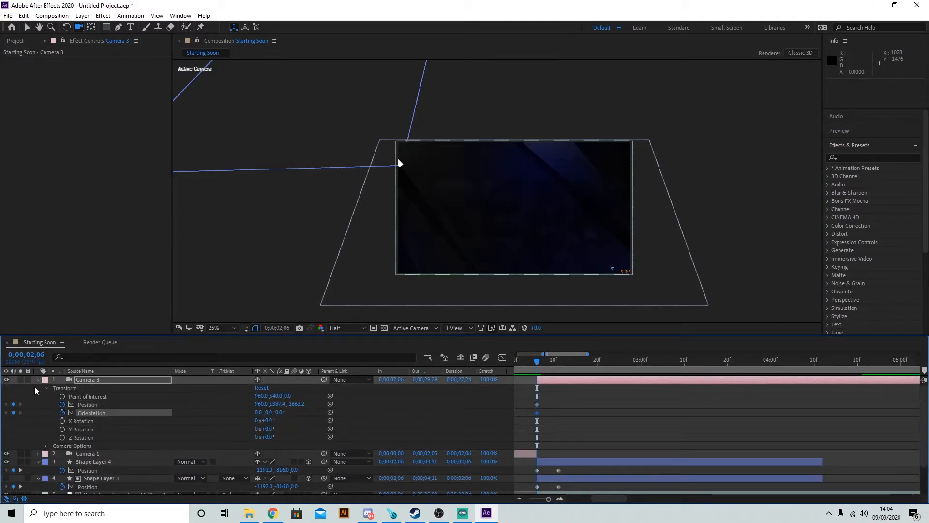
click(39, 381)
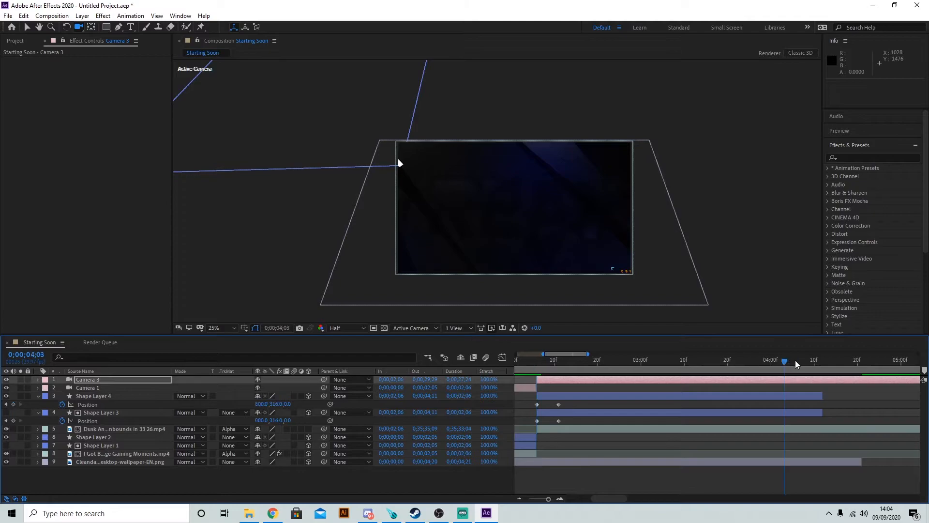
Orbit Camera 3 to a different angle at the end of the second bolt layers to animate its move
click(818, 362)
mouse_move(829, 368)
mouse_down()
mouse_move(837, 368)
mouse_move(821, 362)
mouse_up()
drag(535, 228, 527, 200)
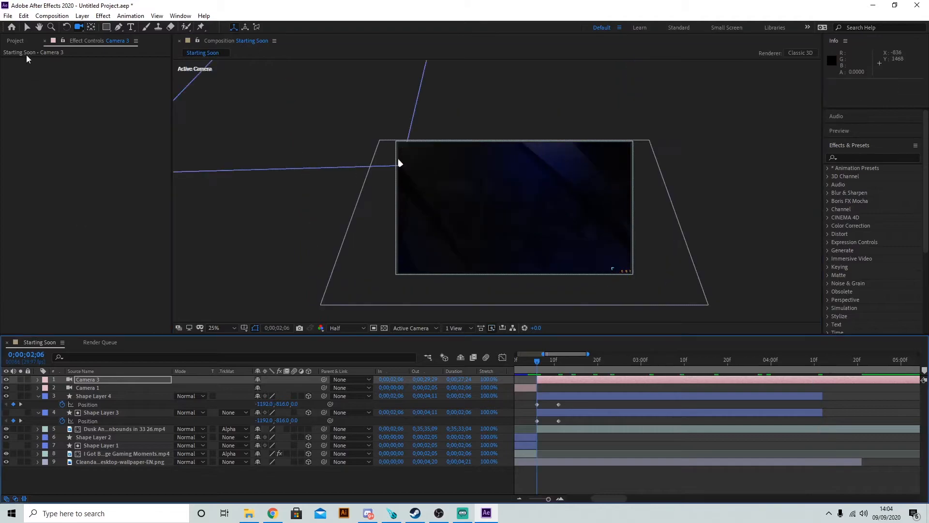
key(v)
Copy the Curves and Tint effects from the first gameplay clip onto the Dusk footage
click(112, 430)
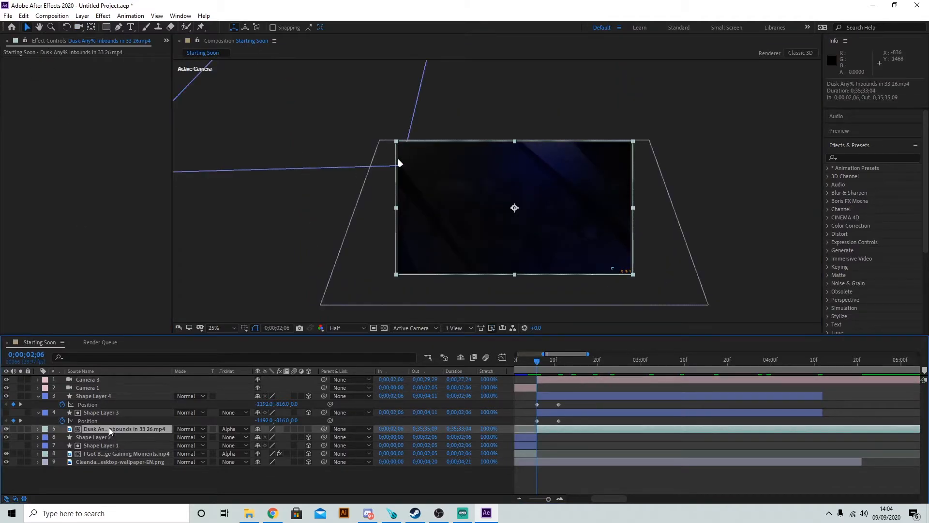
click(122, 455)
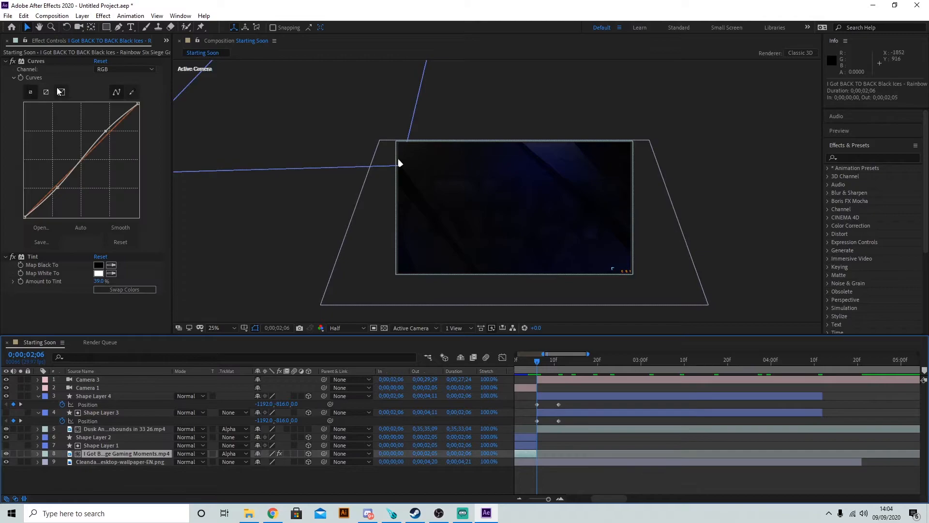
click(33, 79)
click(33, 72)
click(31, 259)
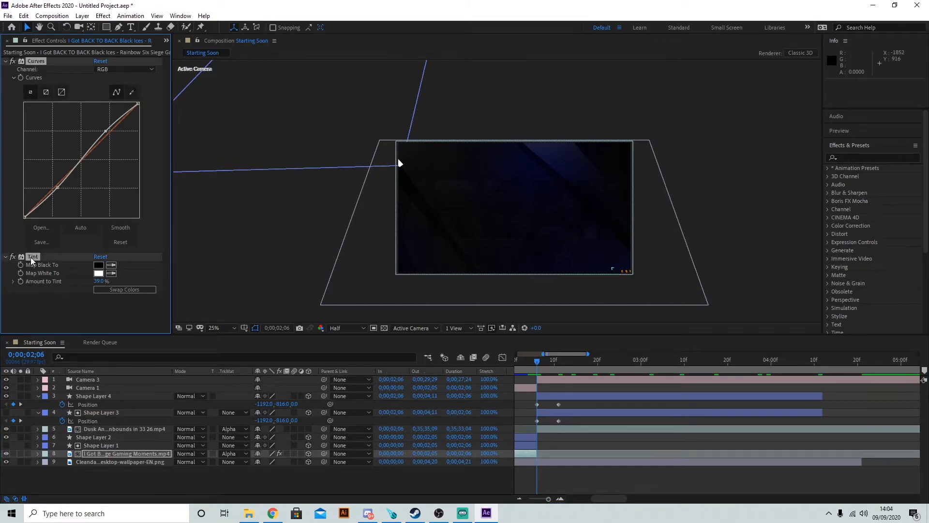
click(124, 429)
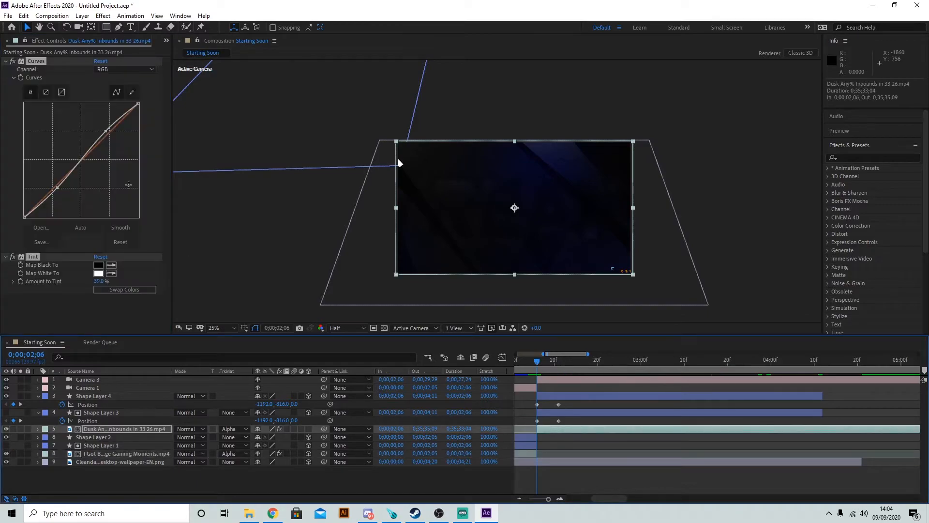
Set the Dusk footage's Amount to Tint to 56% and shape its RGB curve into a slightly stronger S
drag(579, 367, 614, 367)
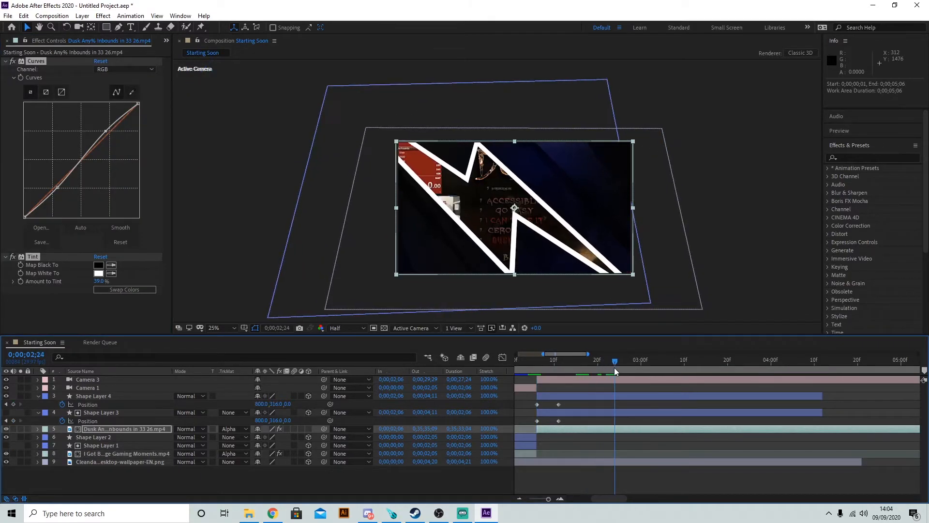
drag(99, 281, 107, 281)
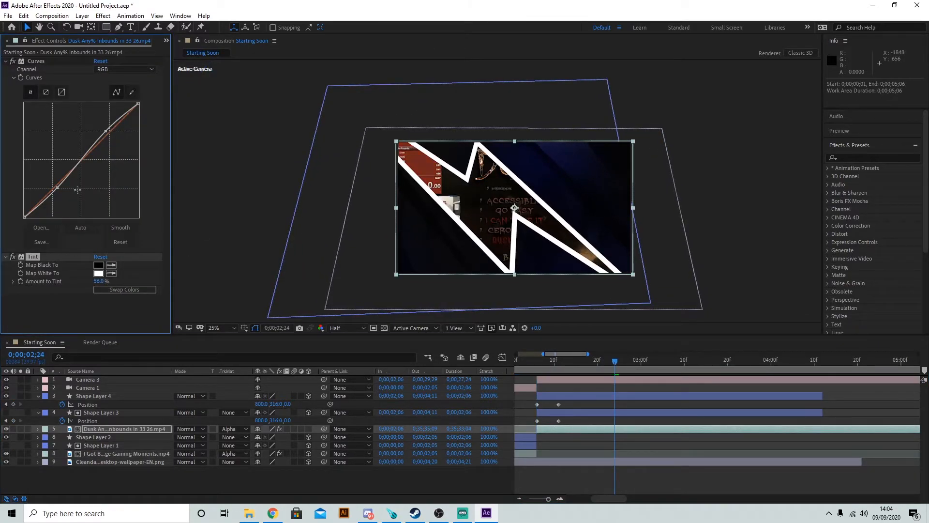
drag(106, 137, 99, 131)
drag(58, 190, 61, 191)
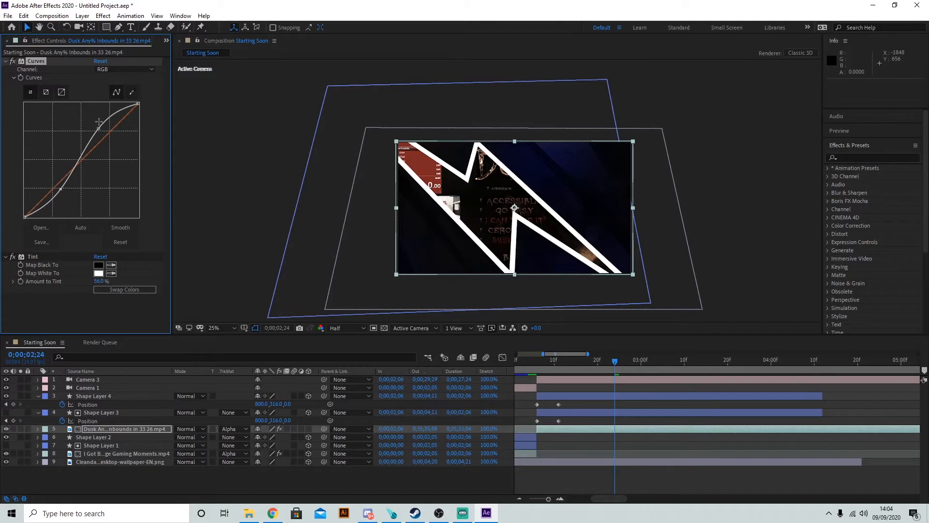
drag(99, 126, 104, 133)
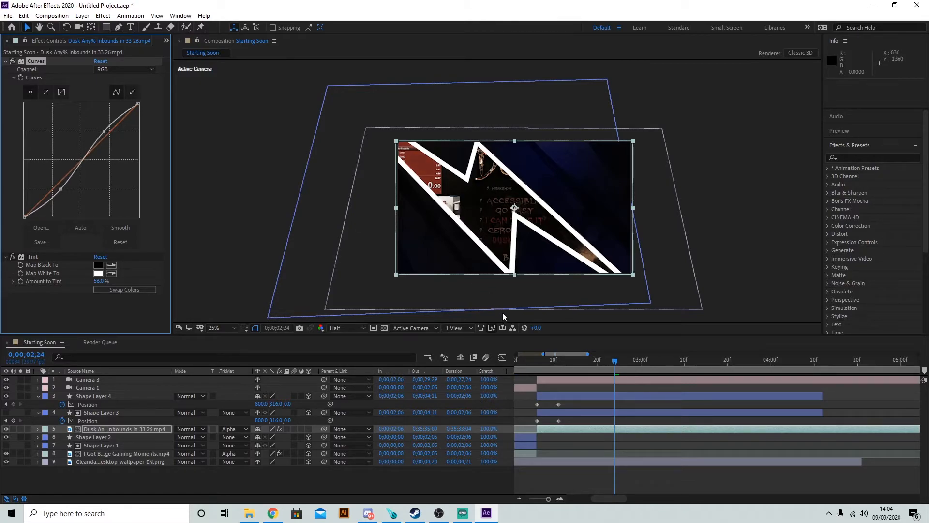
Play back the Starting Soon composition to check both lightning bolt sections and their camera moves
key(space)
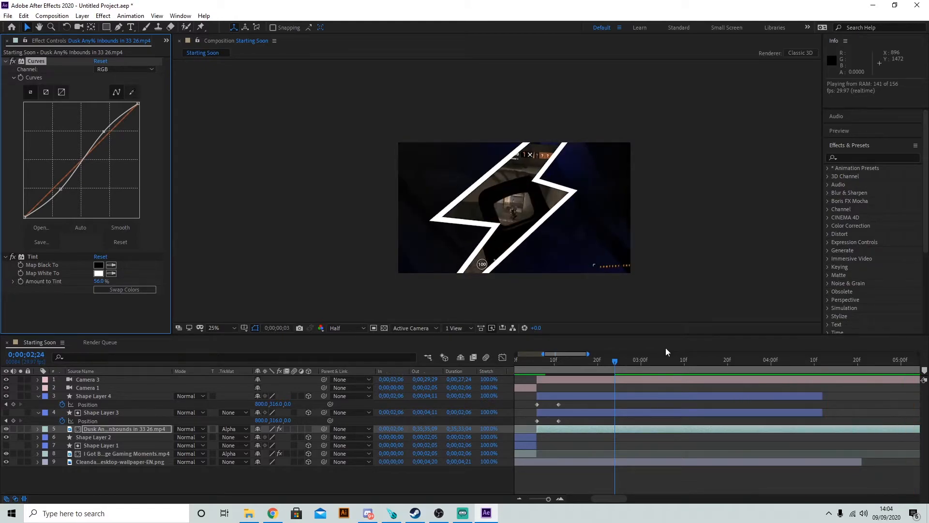
key(space)
key(space)
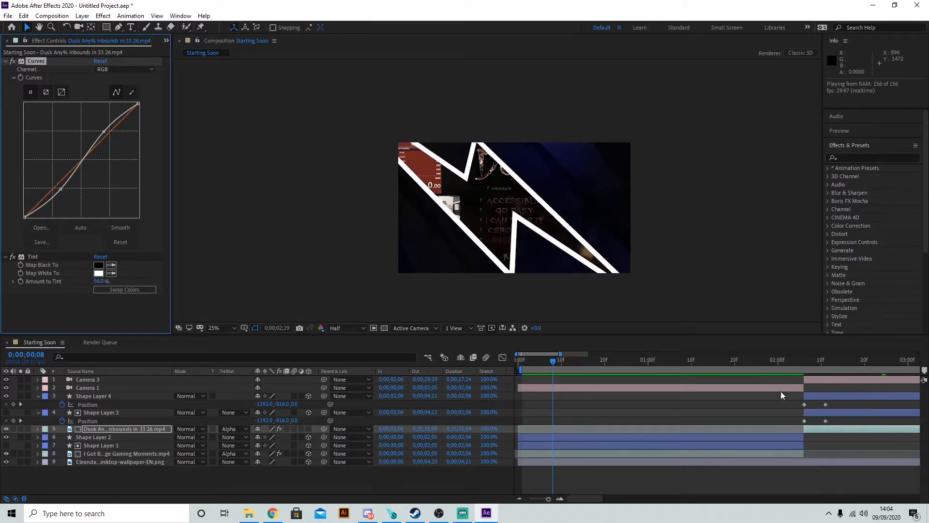
key(space)
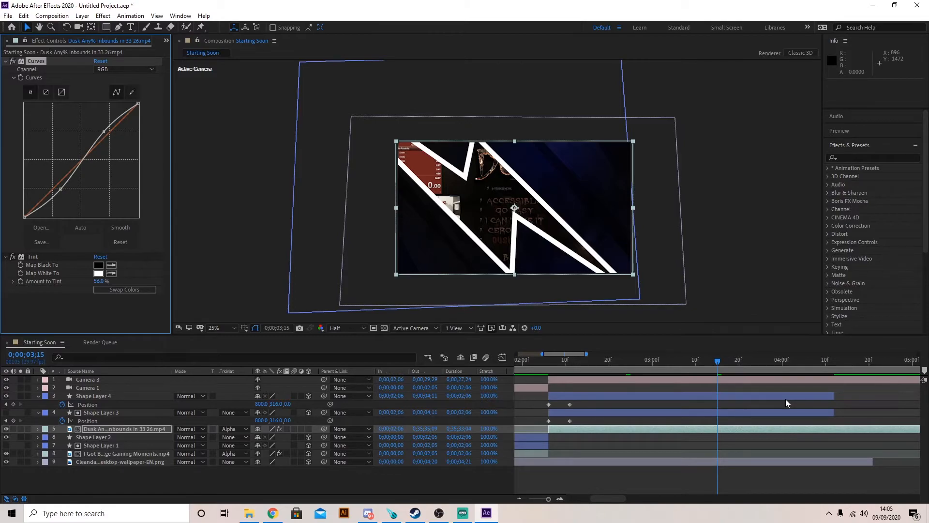
Add a Glow effect to Shape Layer 4 with threshold 84.3%, radius 84 and intensity 1.2, and preview the second bolt
click(710, 283)
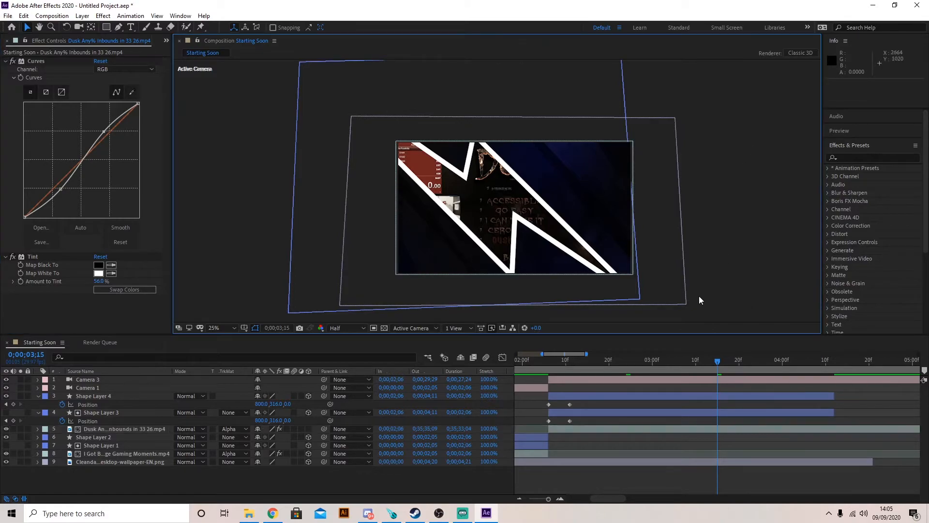
click(635, 396)
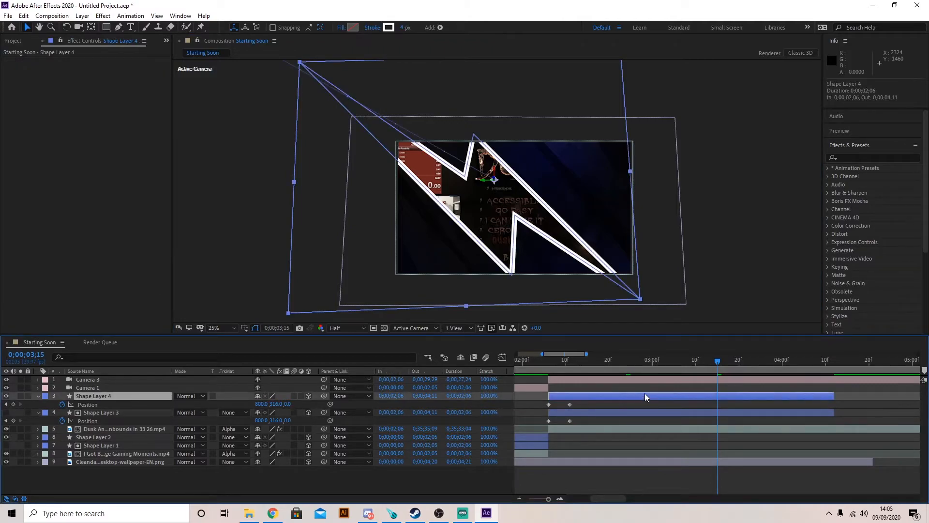
click(653, 404)
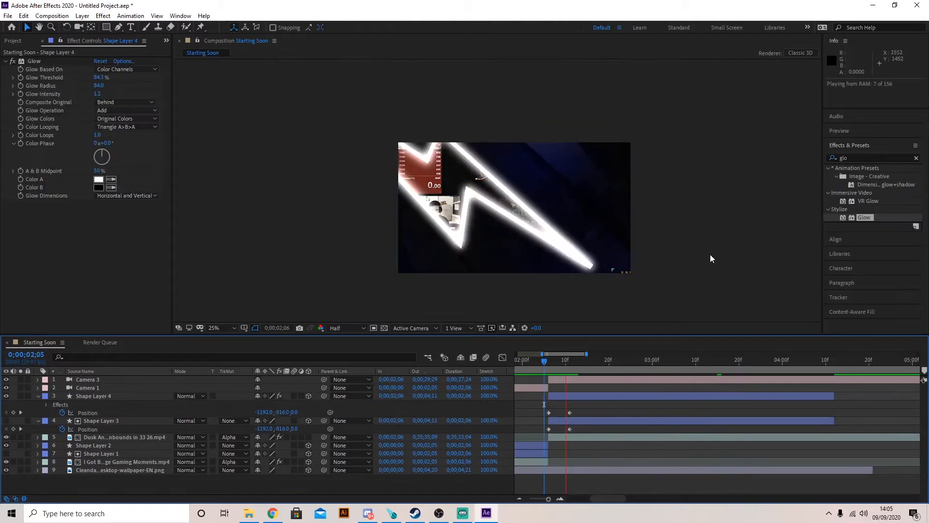
key(space)
drag(575, 359, 550, 361)
key(space)
Add a Tint effect to Shape Layer 4 and map its black to white
click(103, 15)
mouse_move(258, 126)
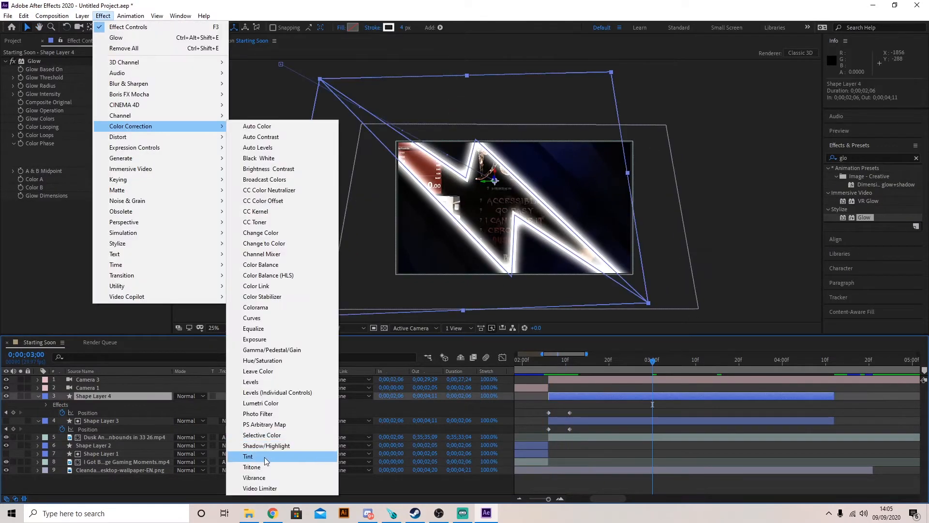
click(271, 503)
click(97, 213)
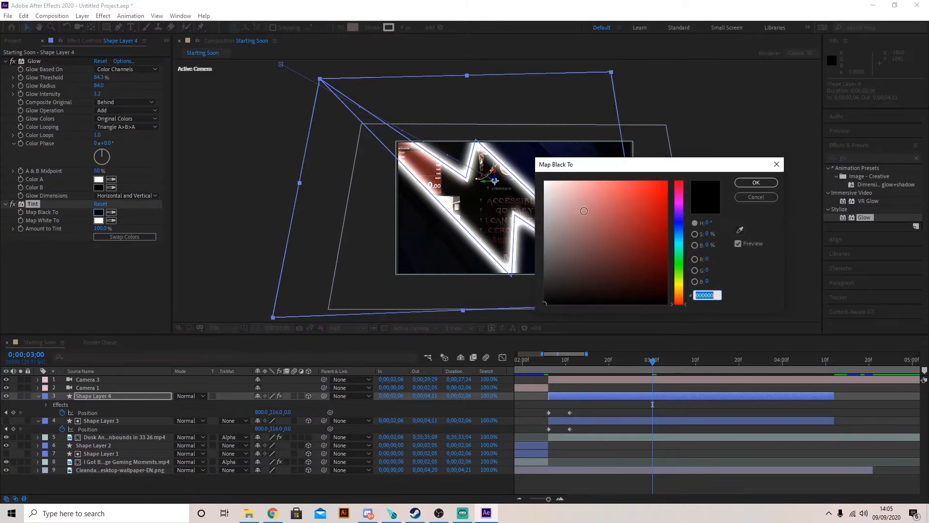
drag(582, 207, 543, 178)
click(743, 184)
Map the tint's white to light blue on Shape Layer 4 and set the Glow radius to 111 and intensity to 2.1
click(98, 220)
click(667, 184)
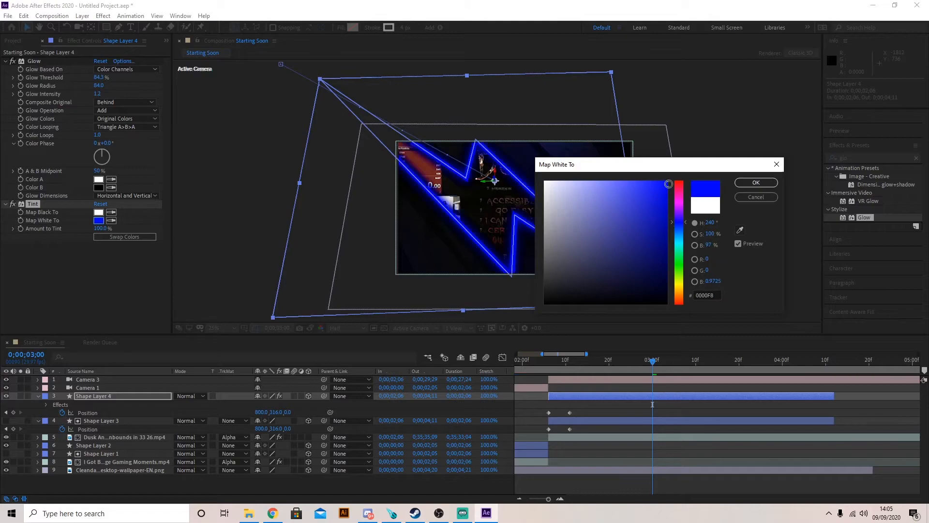
click(745, 187)
drag(593, 359, 577, 358)
click(99, 221)
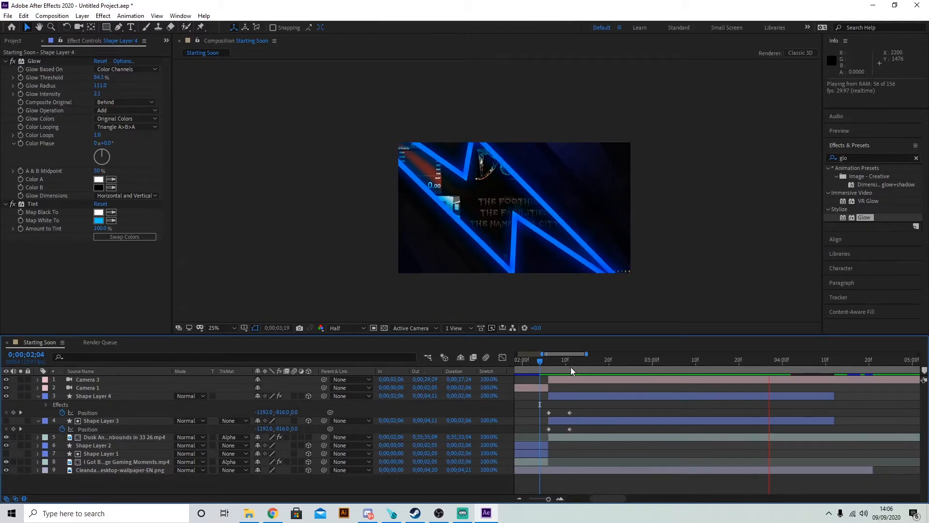
Play back the composition from just before the second bolt to check its blue glowing outline
drag(568, 363, 523, 362)
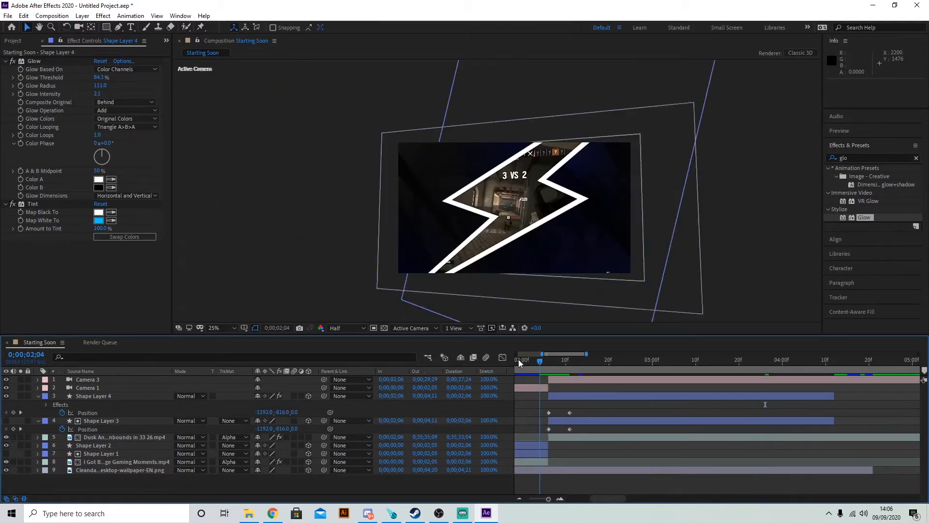
key(space)
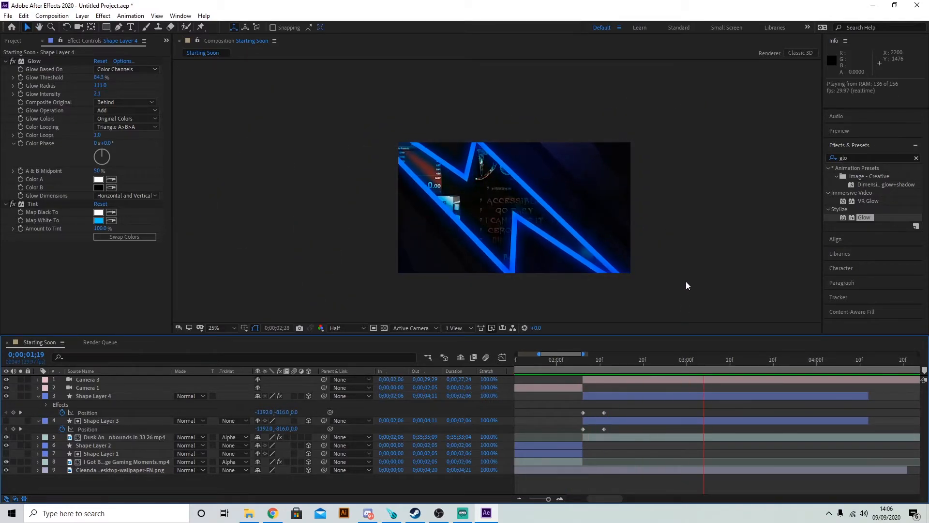
key(space)
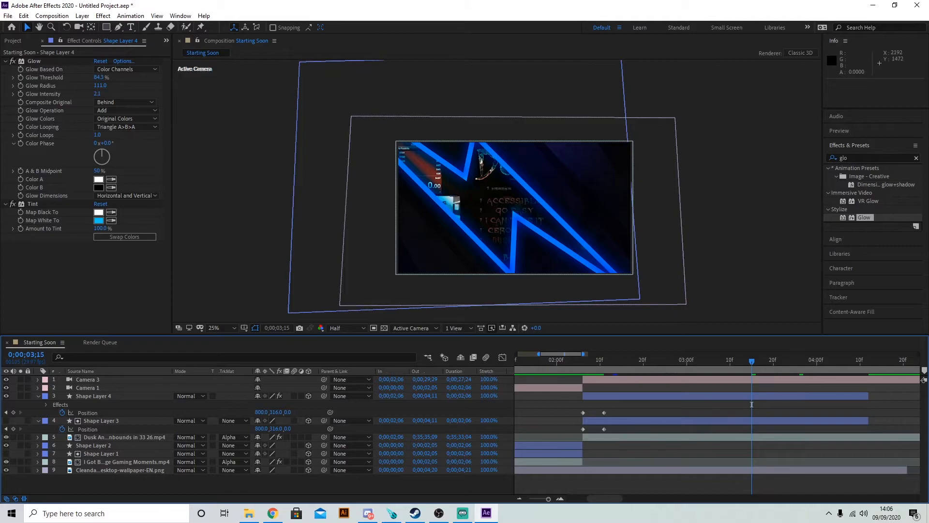
Switch to Streamlabs OBS, show the Starting scene and view the Media Source type for adding a video, without adding one
click(461, 515)
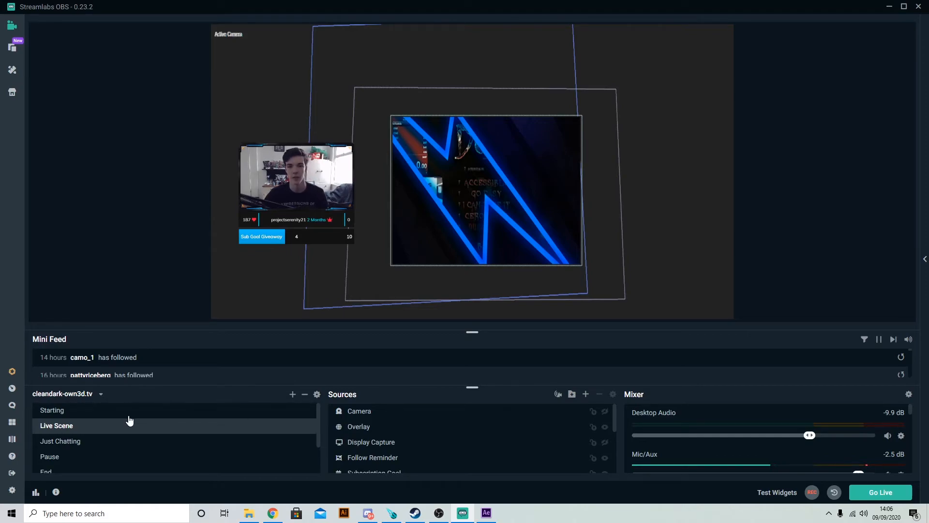
click(121, 412)
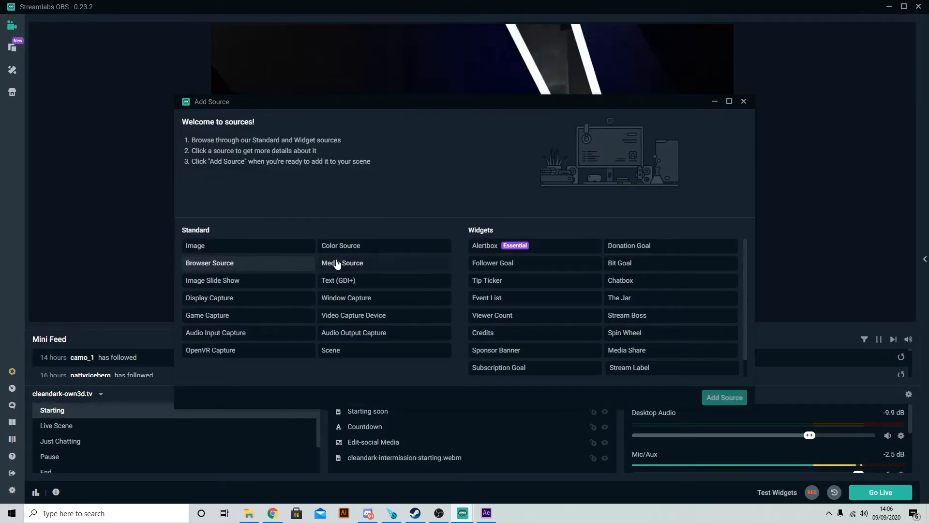
click(361, 267)
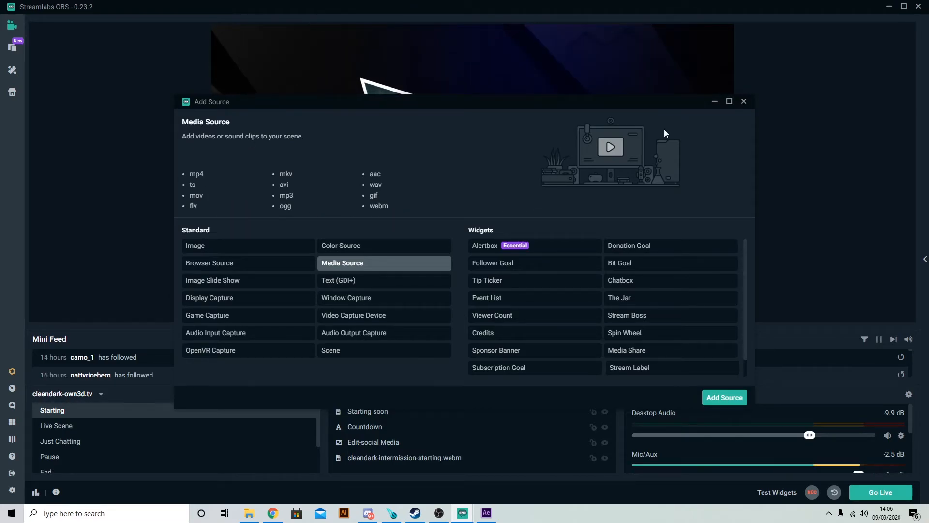
click(744, 102)
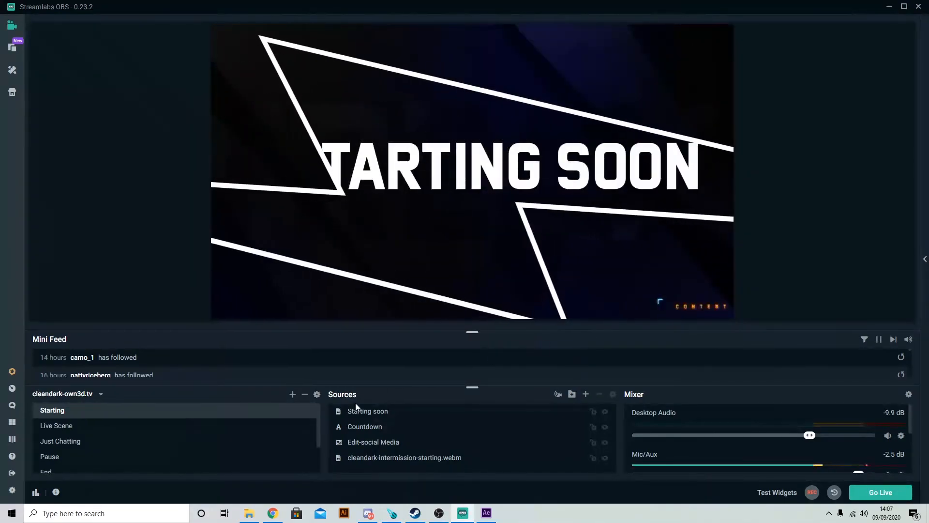
Review the Starting soon media source's local file, loop and restart playback settings
click(367, 414)
double_click(367, 415)
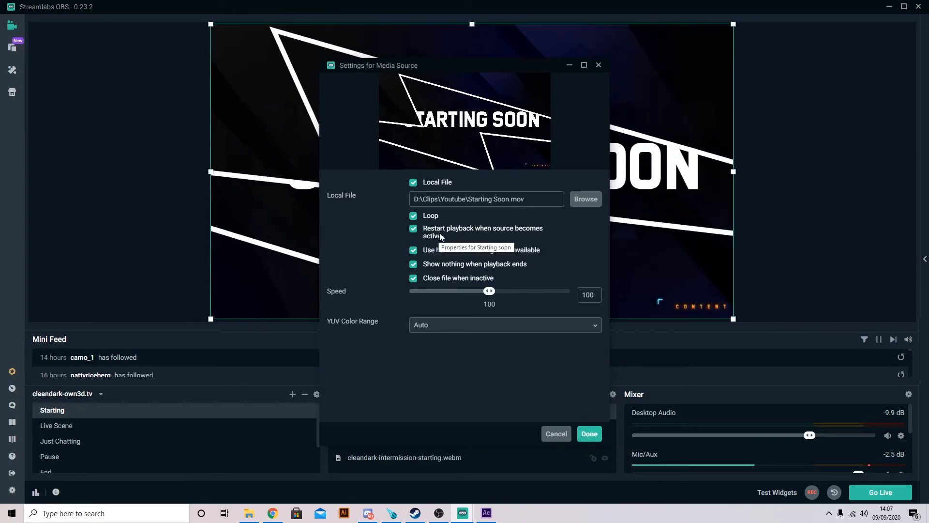
click(589, 434)
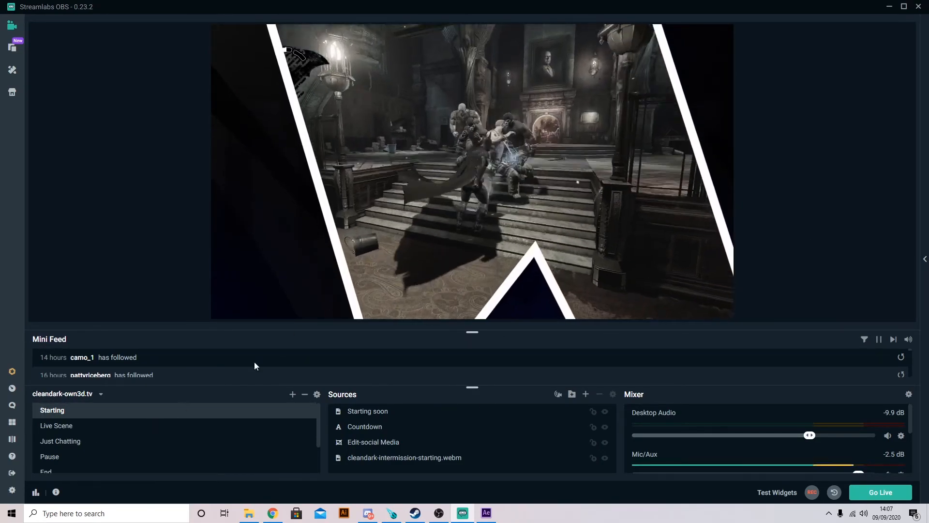
Switch between the Starting and Live Scene scenes and on to Just Chatting to preview the intro and the stinger transition
click(63, 428)
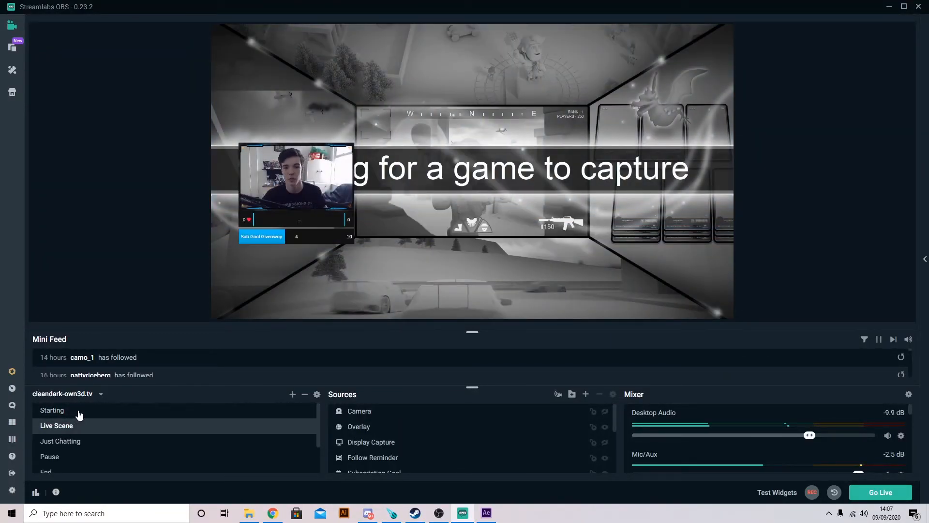
click(78, 412)
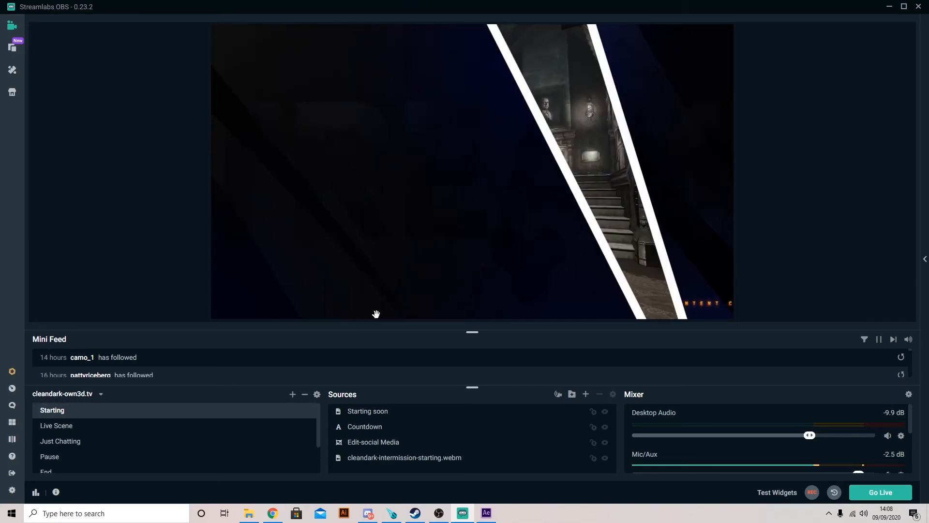
click(90, 425)
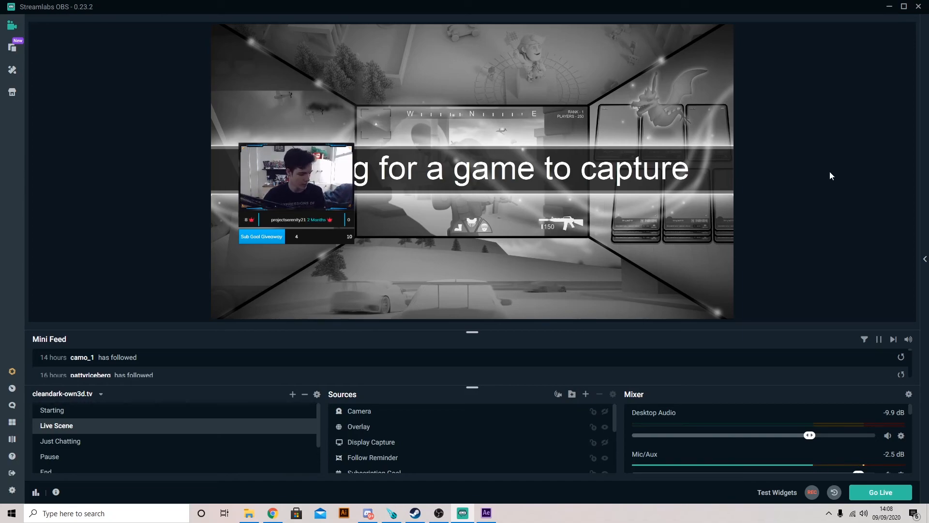
click(68, 447)
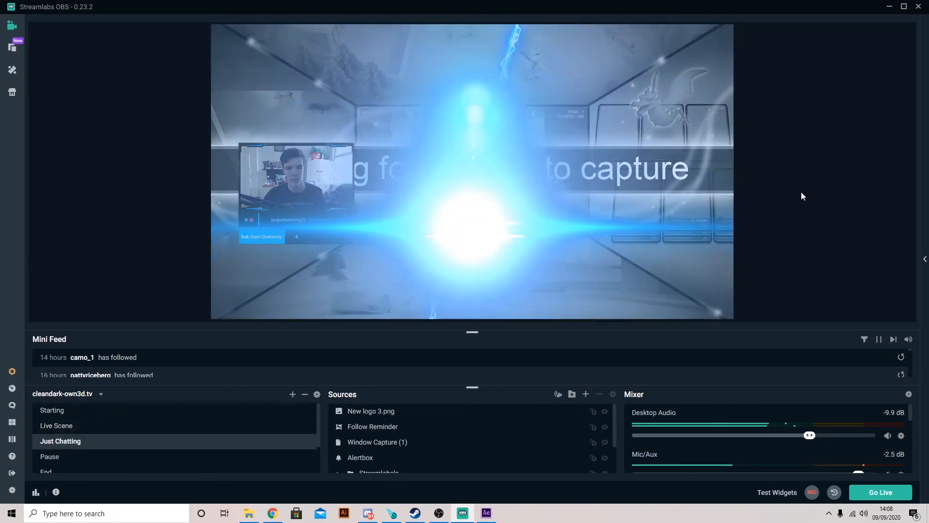